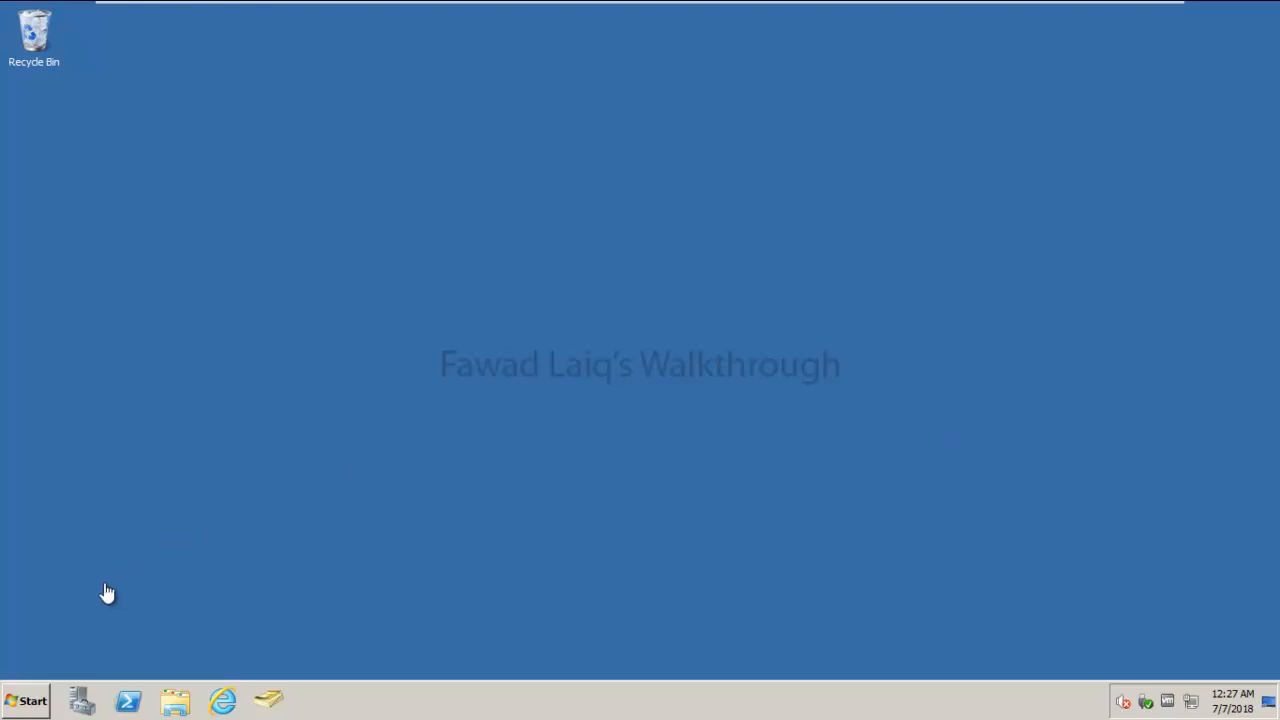
# - Connect the AD & WSUS machine's CD/DVD (SATA) drive so the installation disc appears as D:
pyautogui.click(176, 704)
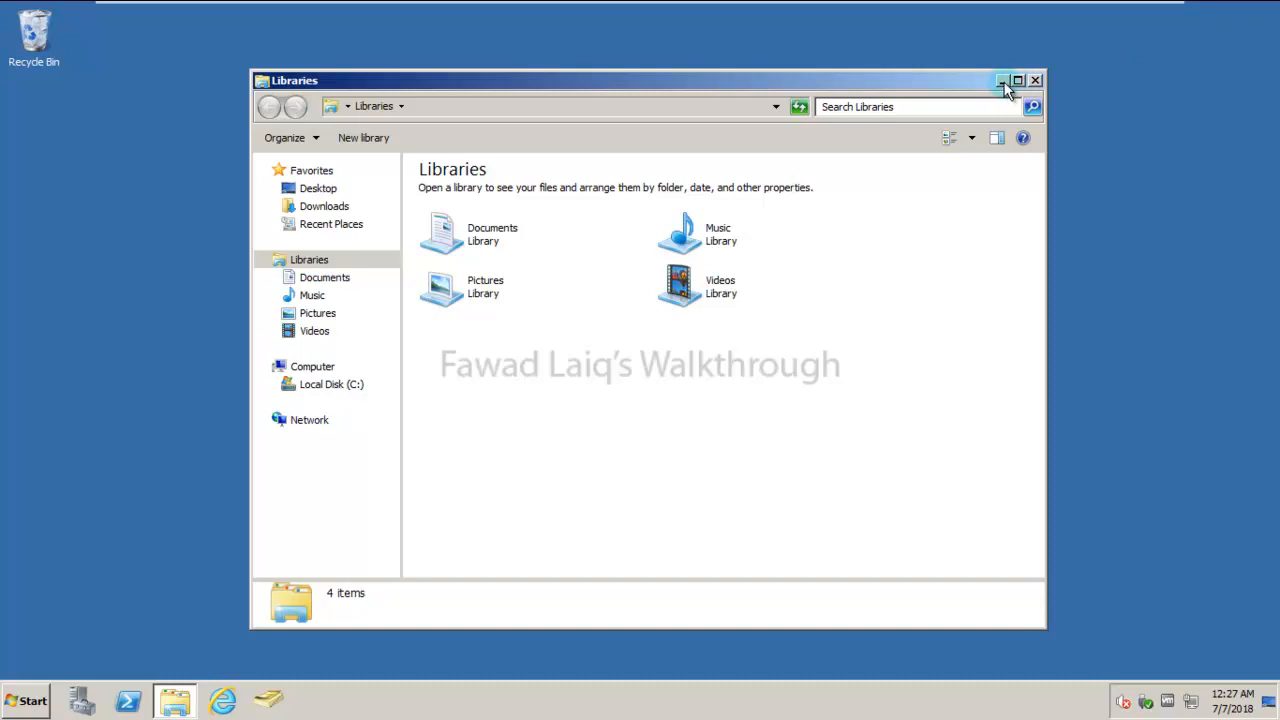
pyautogui.click(1037, 80)
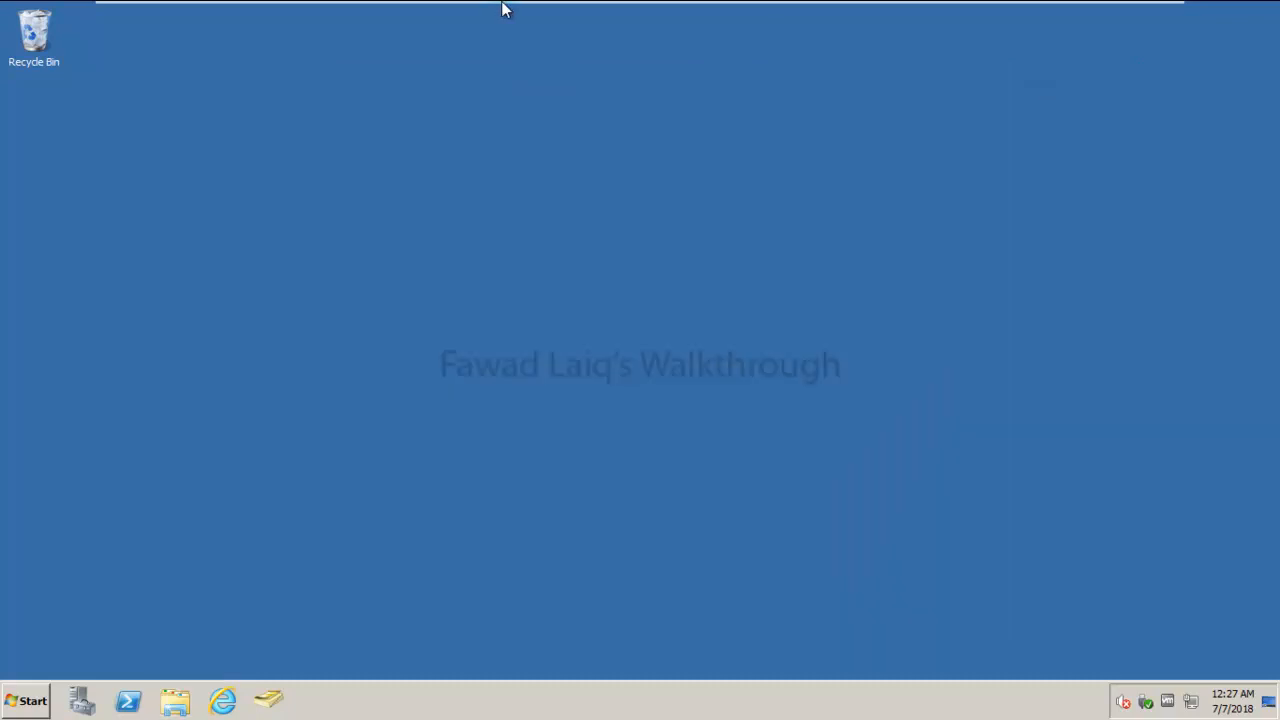
pyautogui.moveTo(503, 6)
pyautogui.rightClick(368, 17)
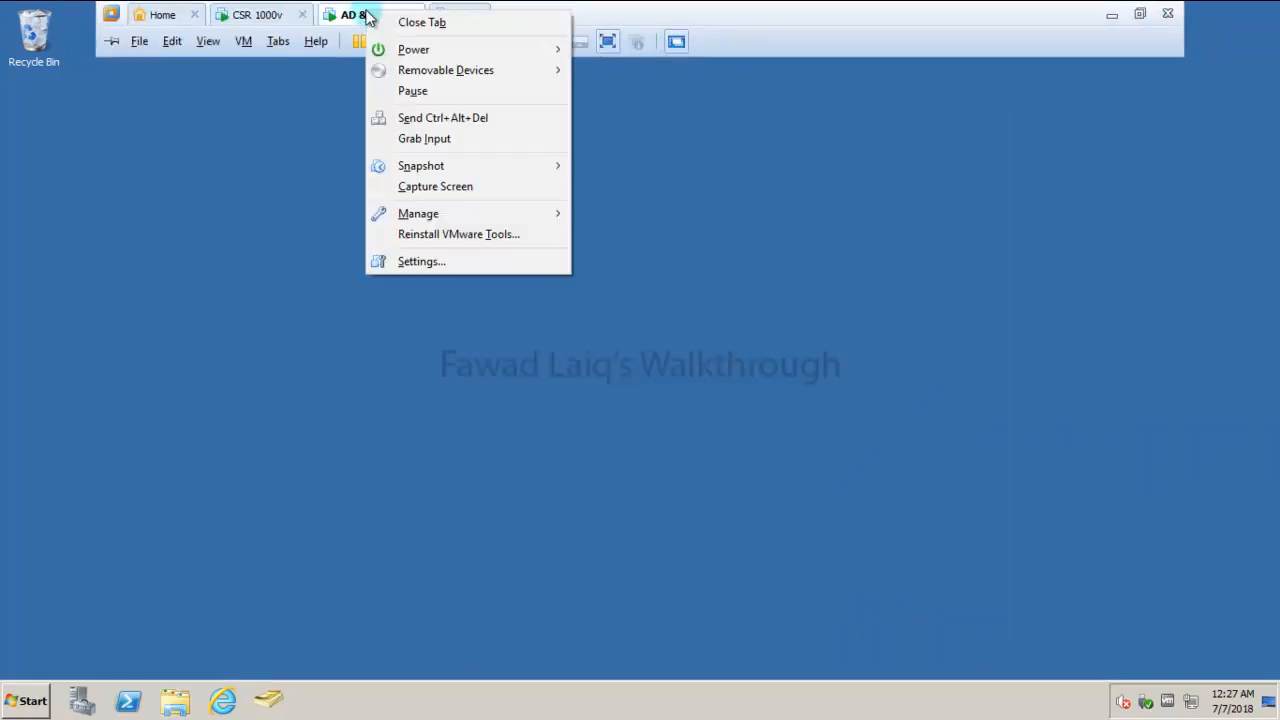
pyautogui.moveTo(505, 57)
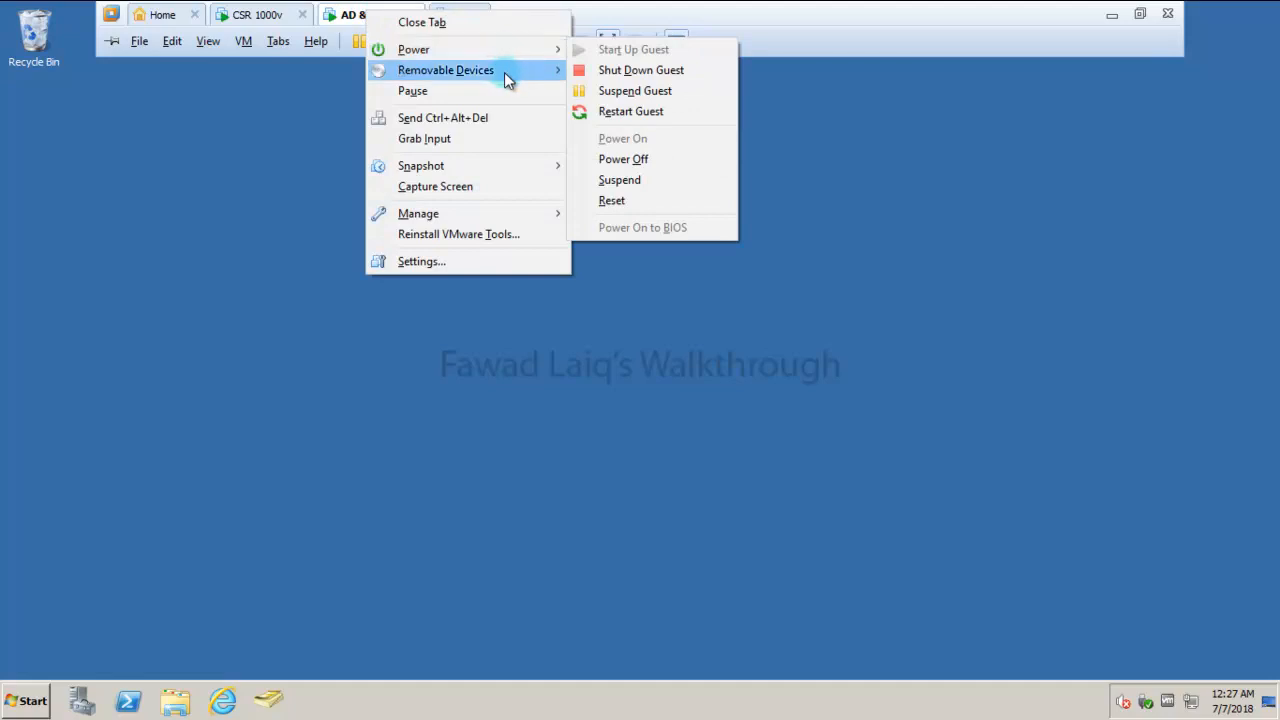
pyautogui.moveTo(638, 70)
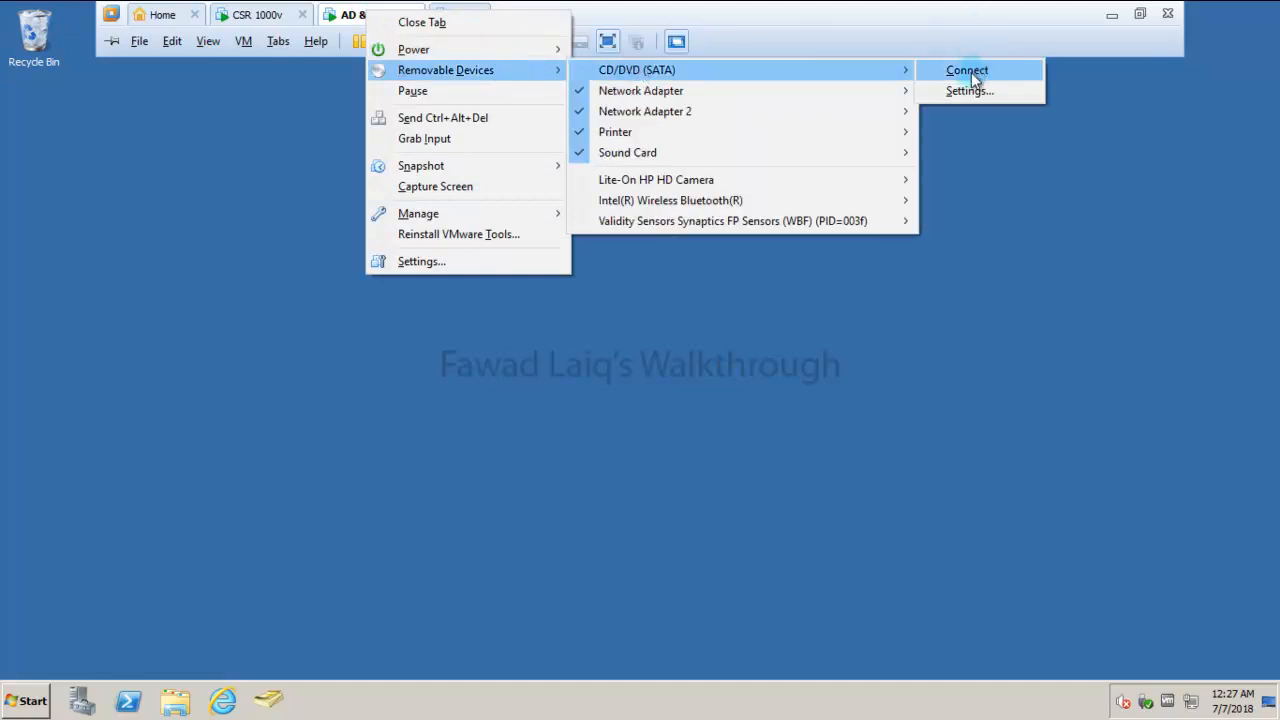
pyautogui.click(970, 71)
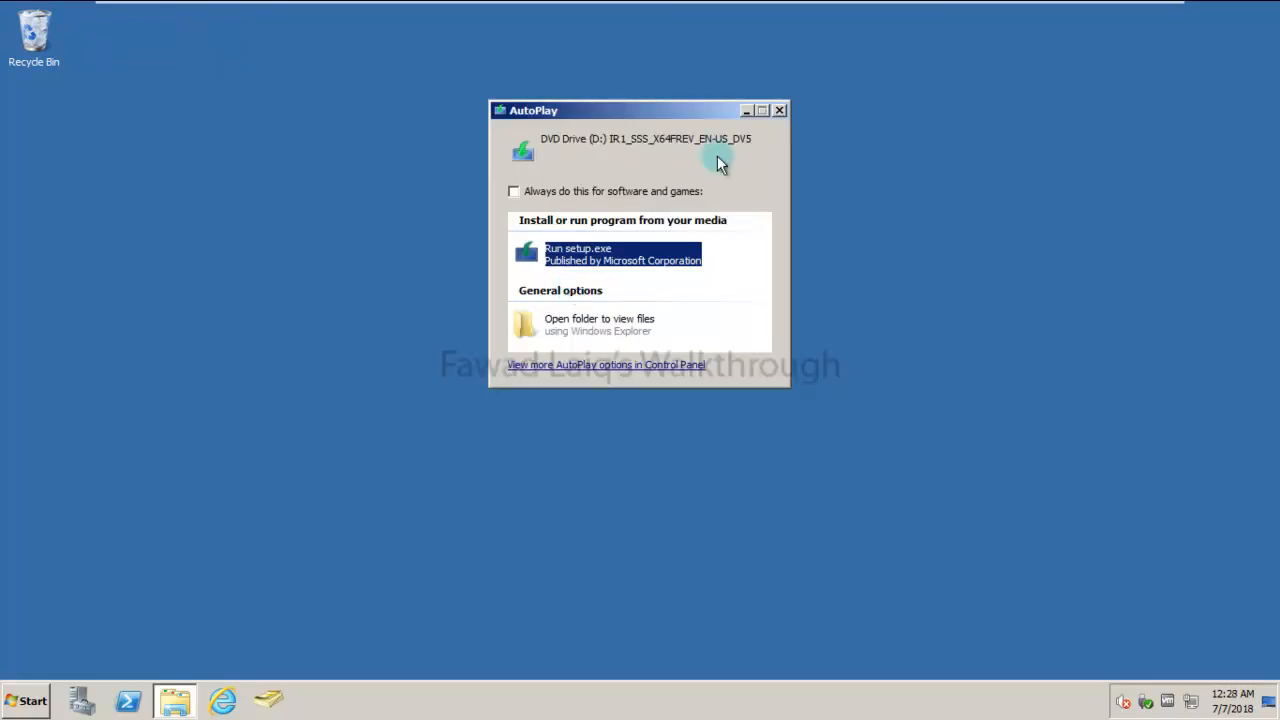
# - Dismiss AutoPlay and open Command Prompt as administrator
pyautogui.click(781, 109)
pyautogui.click(24, 702)
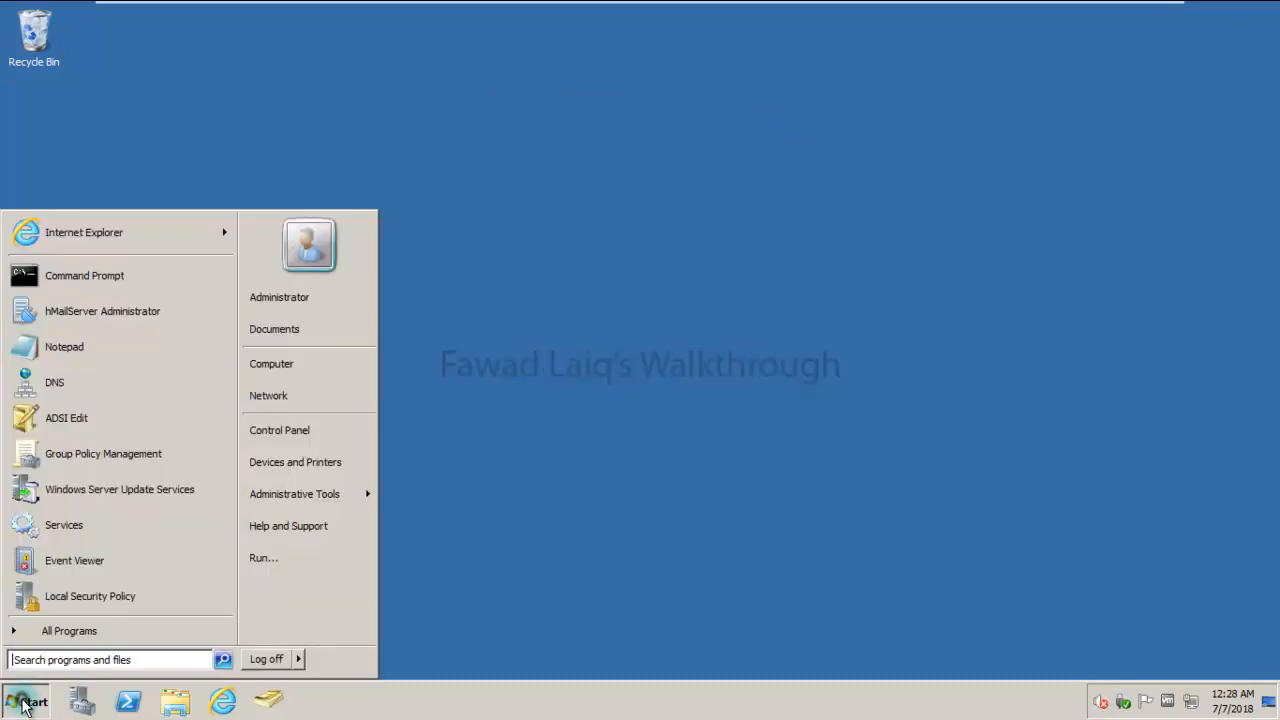
pyautogui.rightClick(67, 289)
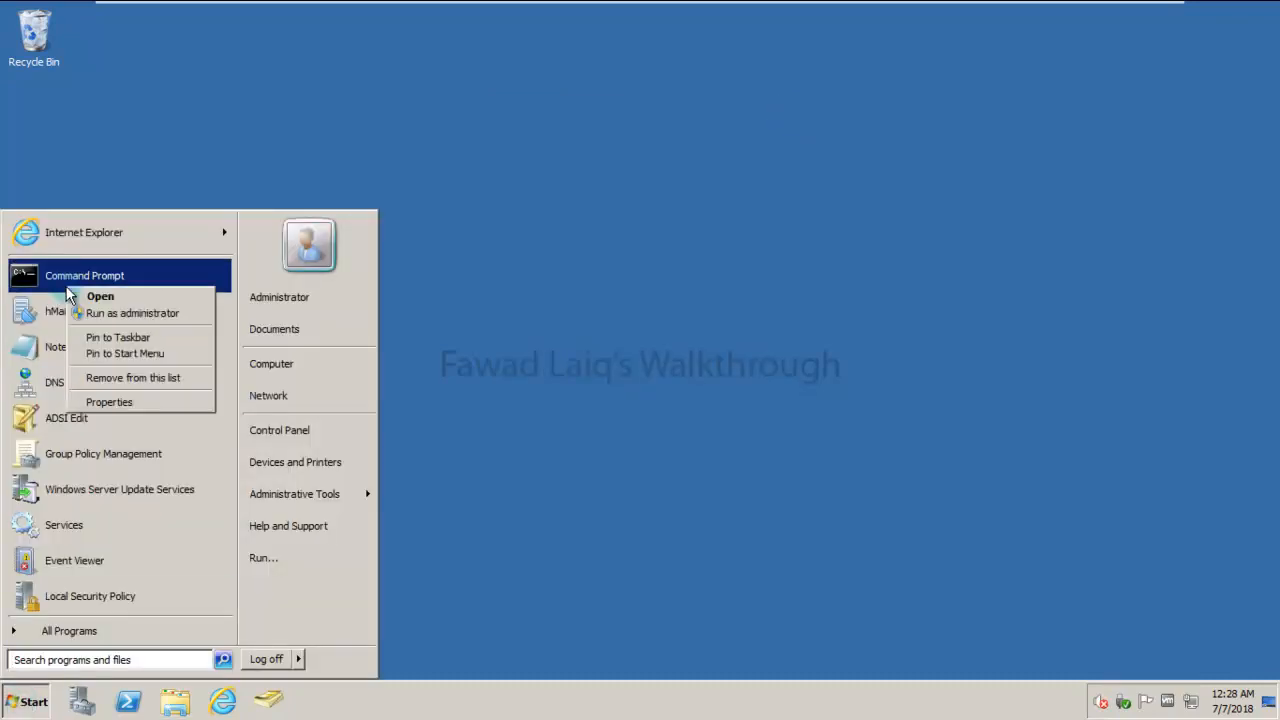
pyautogui.click(141, 313)
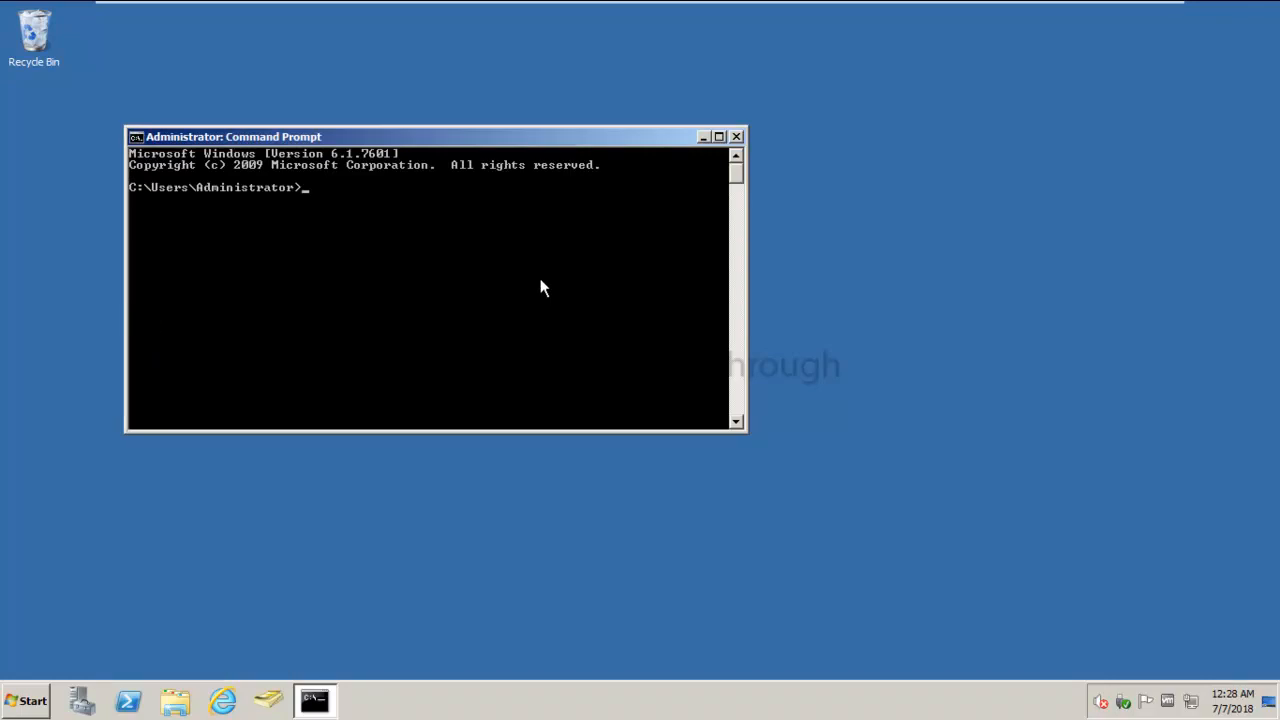
# - Go to D:\support\adprep and run adprep /forestprep
pyautogui.write('D:')
pyautogui.press('Return')
pyautogui.write('cd support')
pyautogui.press('Return')
pyautogui.write('cd adfs')
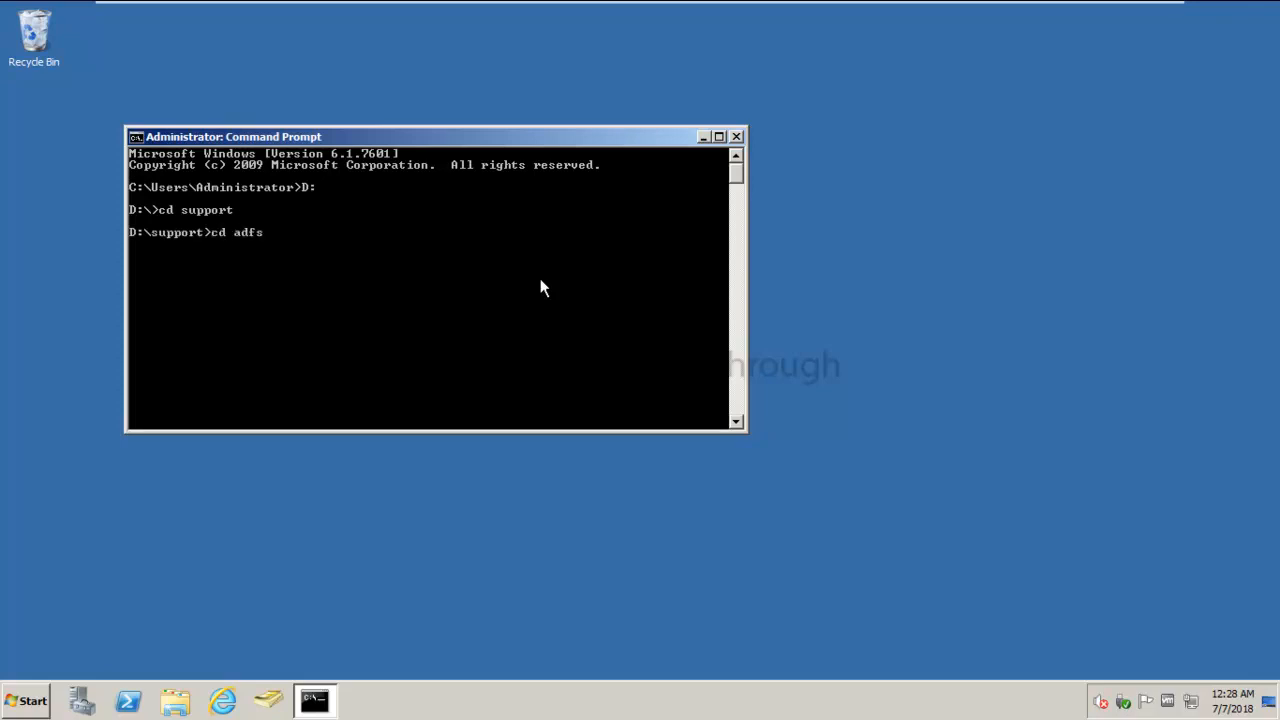
pyautogui.press('Tab')
pyautogui.press('Return')
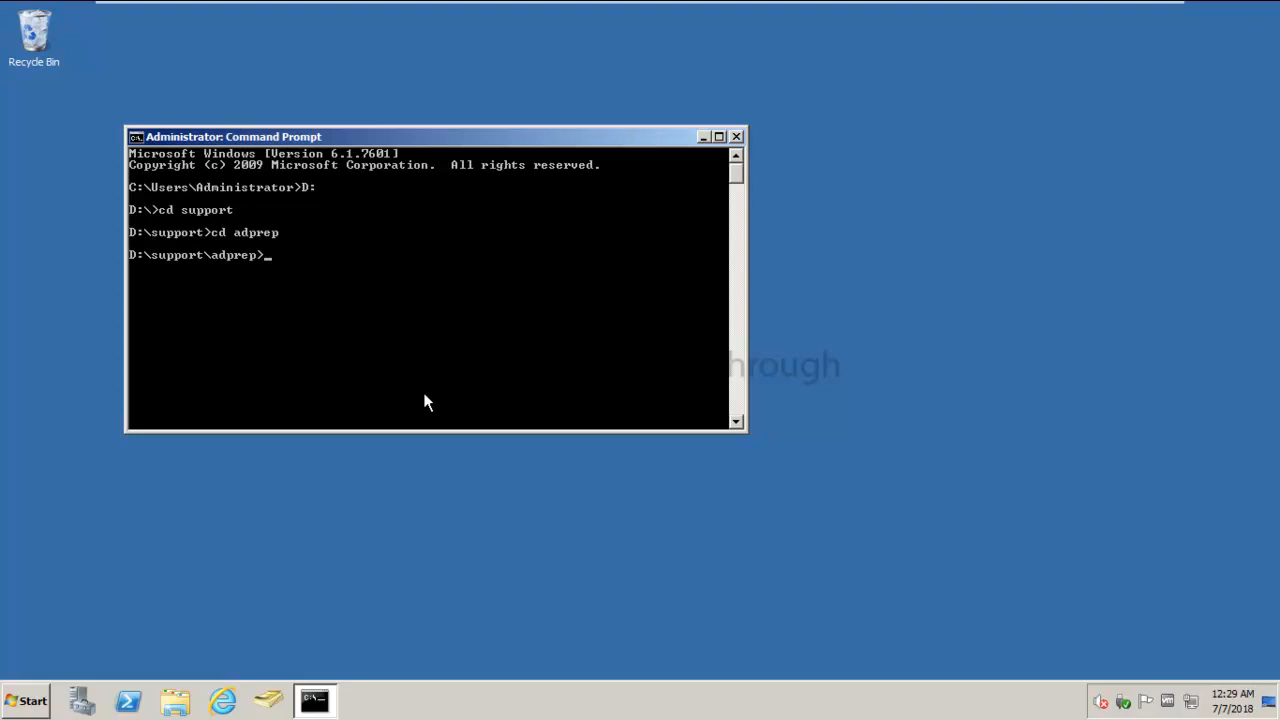
pyautogui.write('adprep /forestprep')
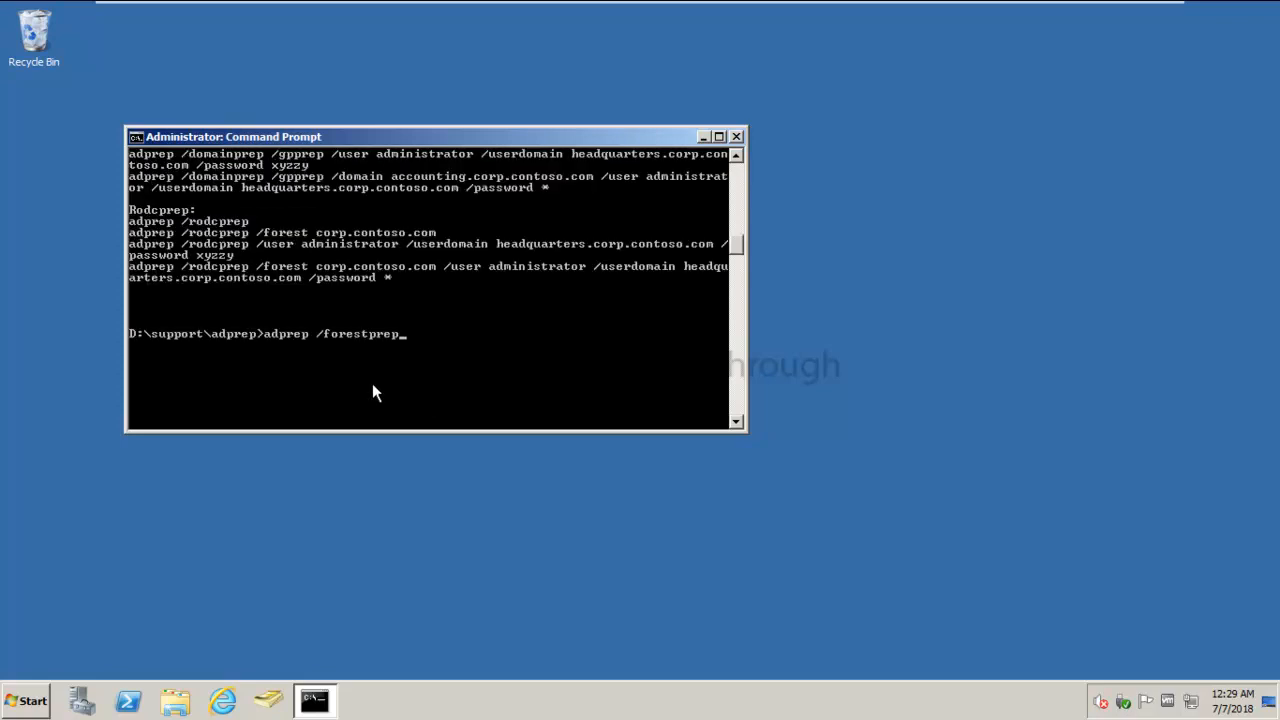
pyautogui.press('Return')
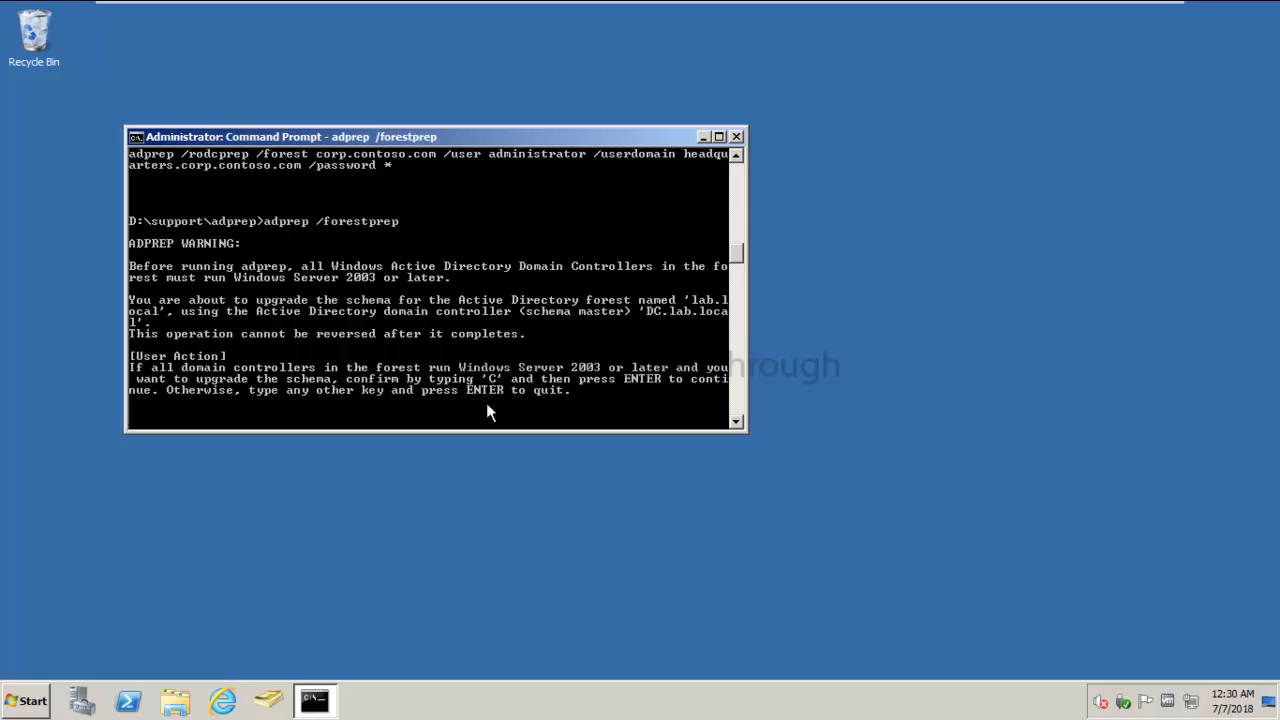
# - Confirm the schema upgrade with C, then recall the adprep command for editing
pyautogui.write('C')
pyautogui.press('Return')
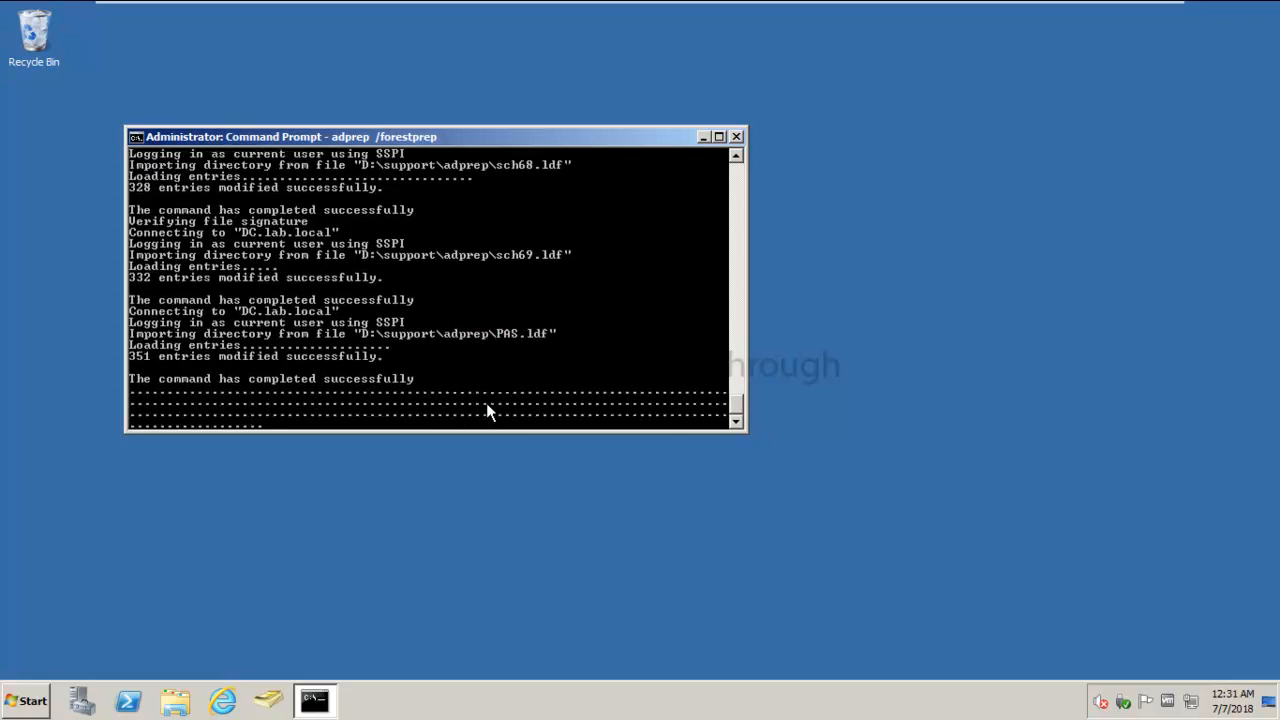
pyautogui.moveTo(957, 14)
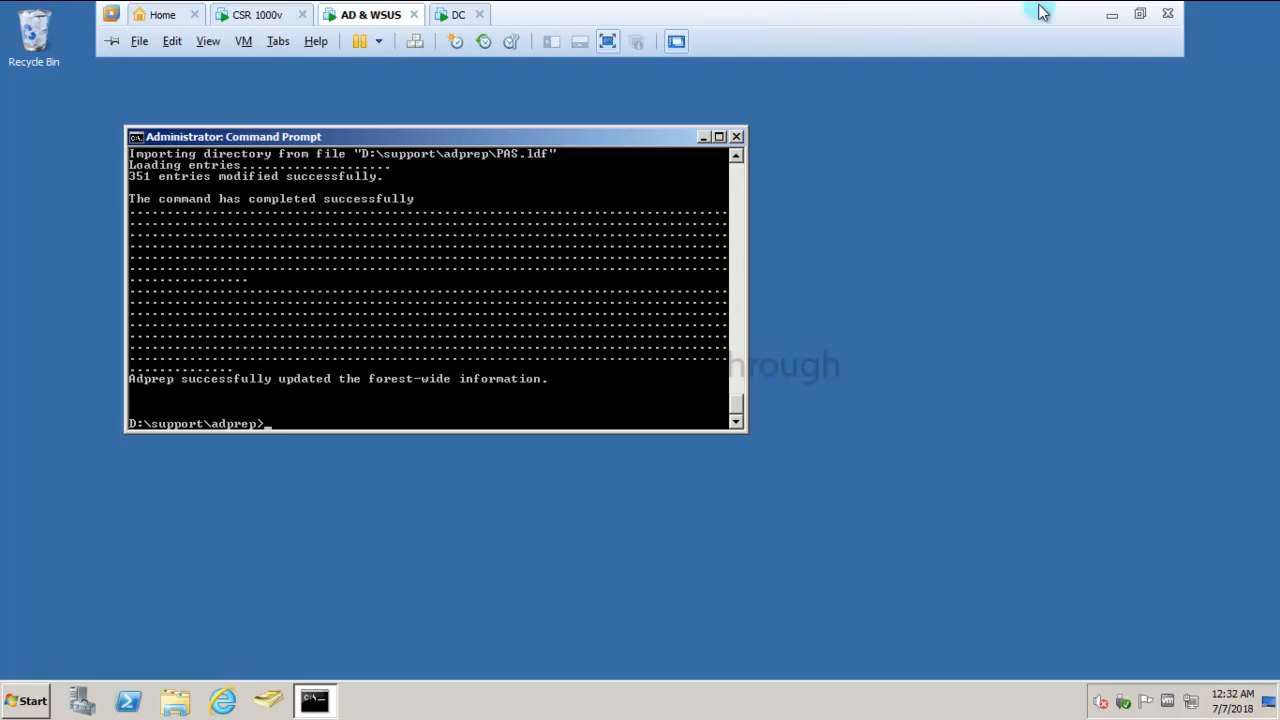
pyautogui.press('Up')
pyautogui.press('BackSpace')
pyautogui.press('BackSpace')
pyautogui.press('BackSpace')
pyautogui.press('BackSpace')
pyautogui.press('BackSpace')
pyautogui.press('BackSpace')
# - Change the recalled command to adprep /domainprep and run it
pyautogui.write('domainprep')
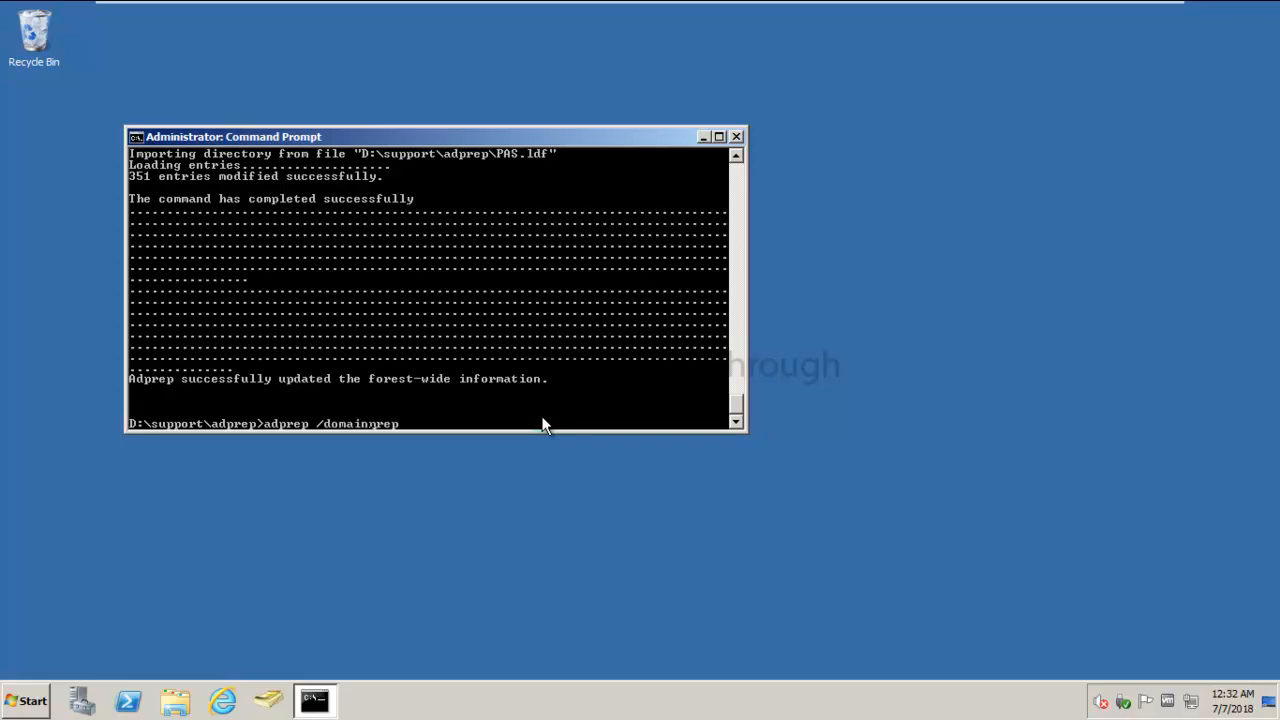
pyautogui.press('Return')
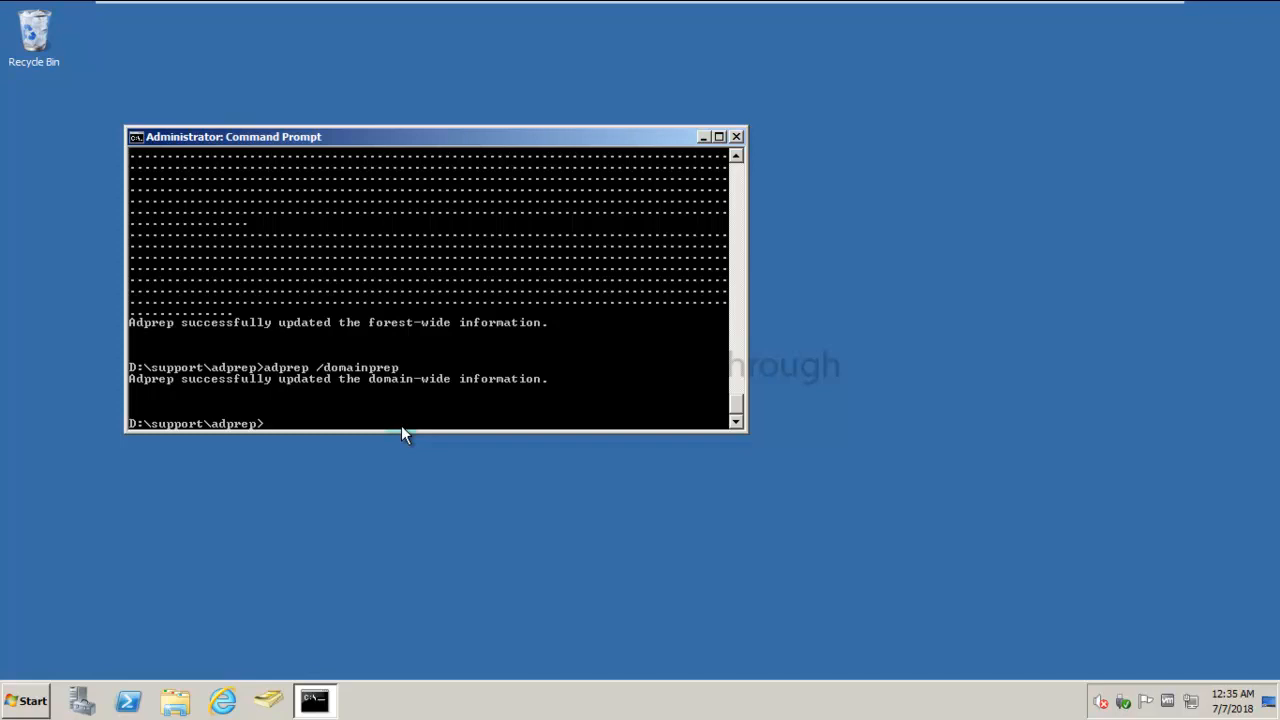
# - On the DC machine, verify Ethernet0 uses 192.168.20.200 with DNS 192.168.20.200 and 192.168.20.100
pyautogui.click(453, 15)
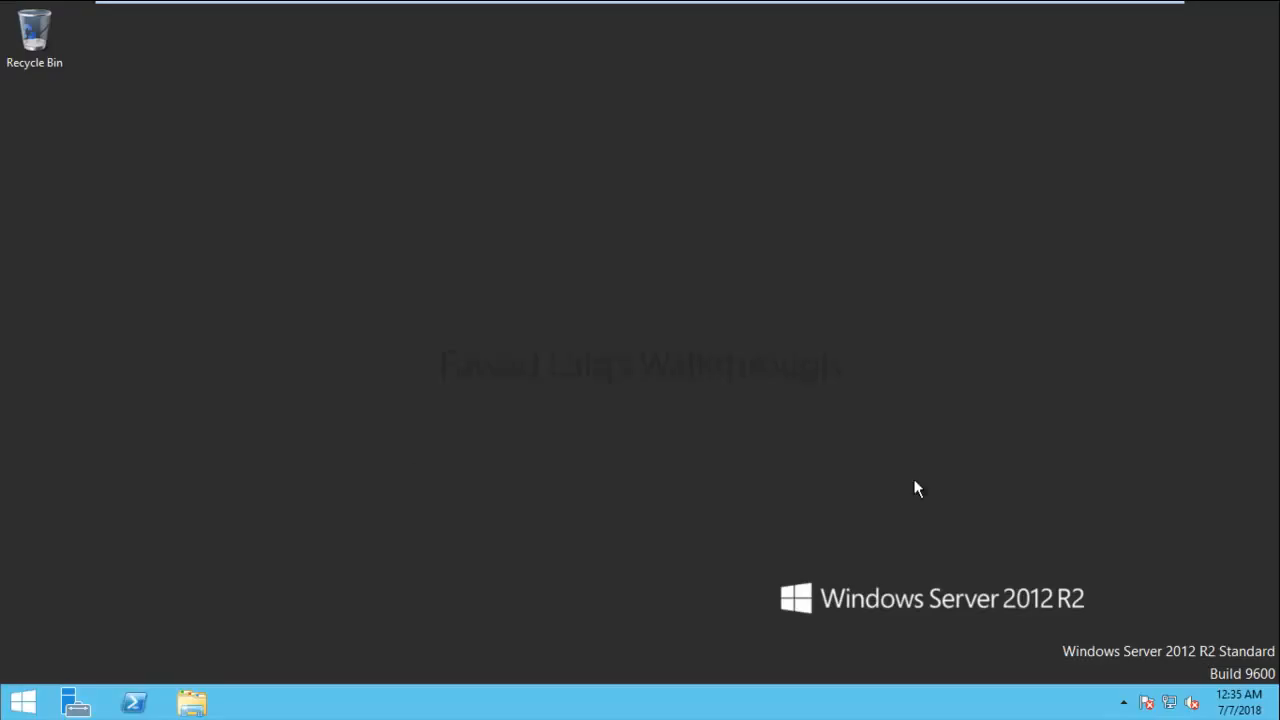
pyautogui.rightClick(1169, 702)
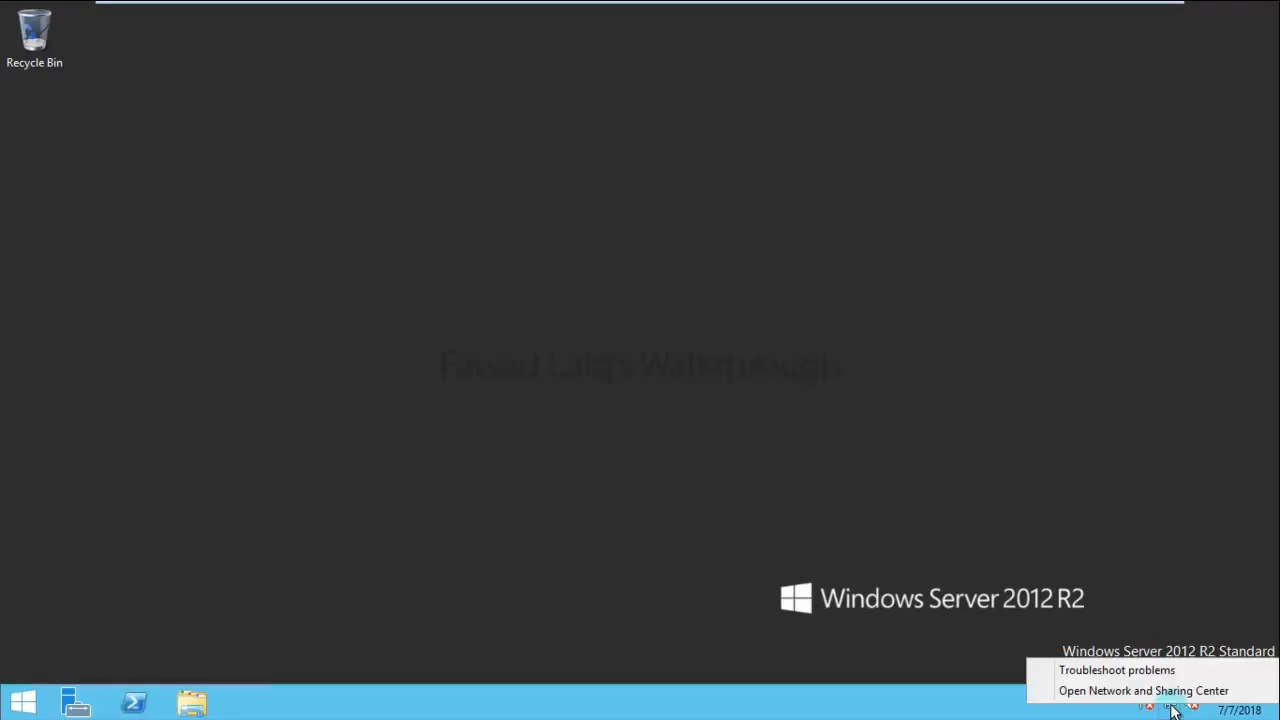
pyautogui.click(1148, 690)
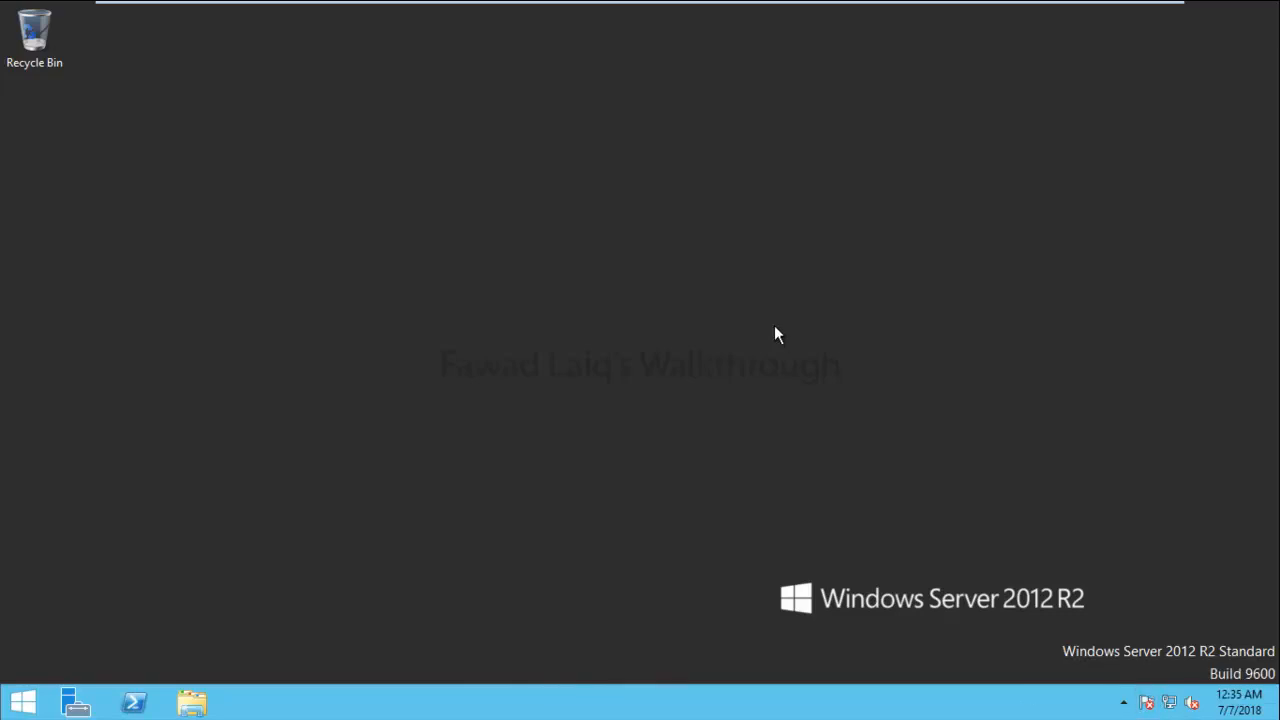
pyautogui.click(866, 229)
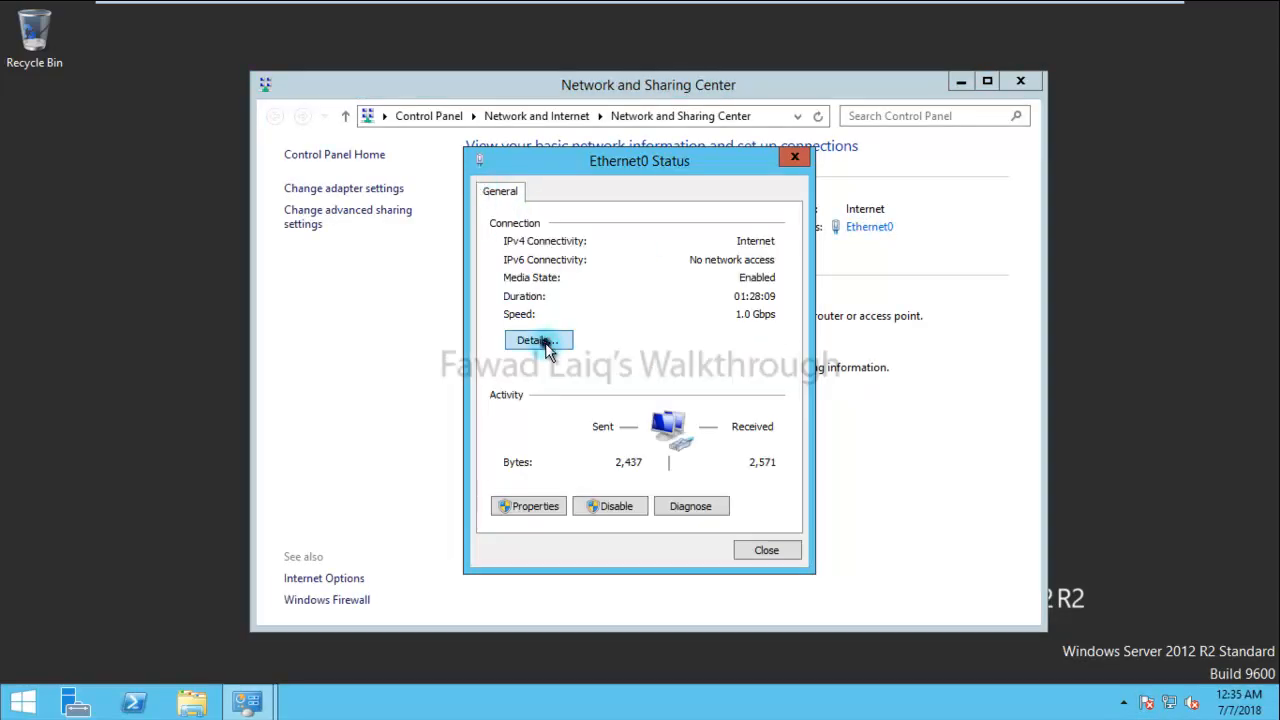
pyautogui.click(547, 352)
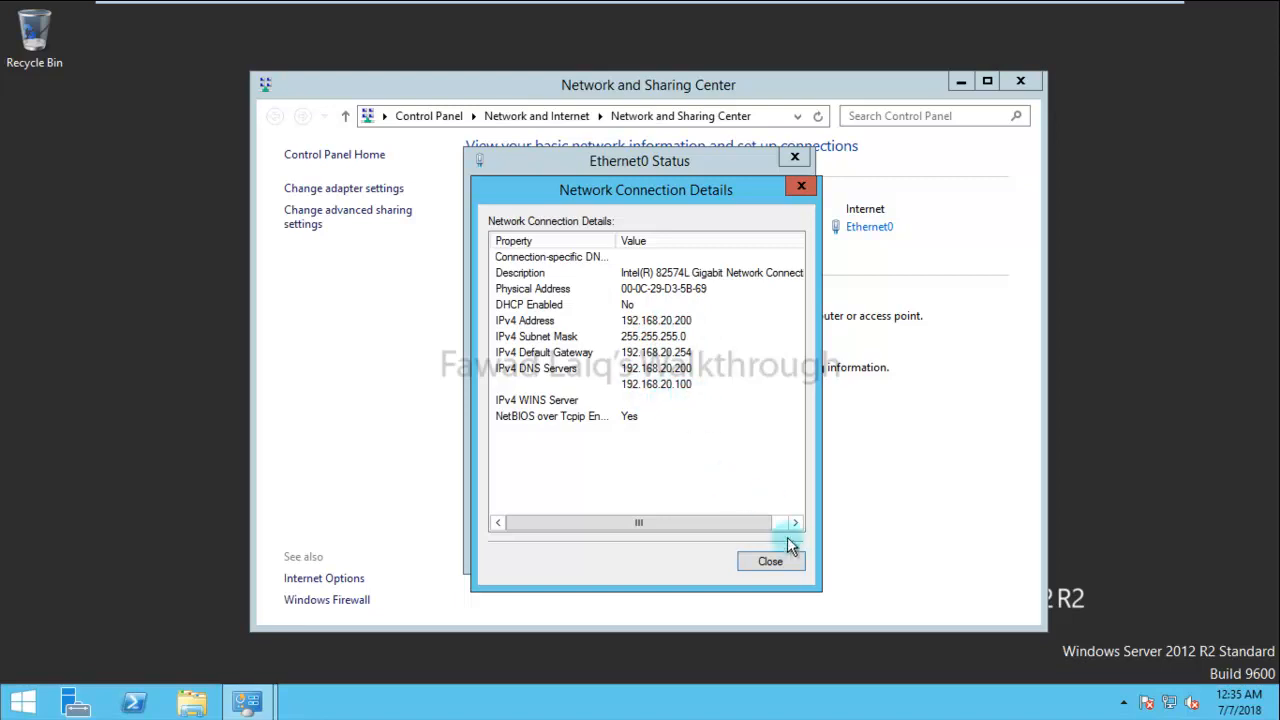
pyautogui.click(771, 562)
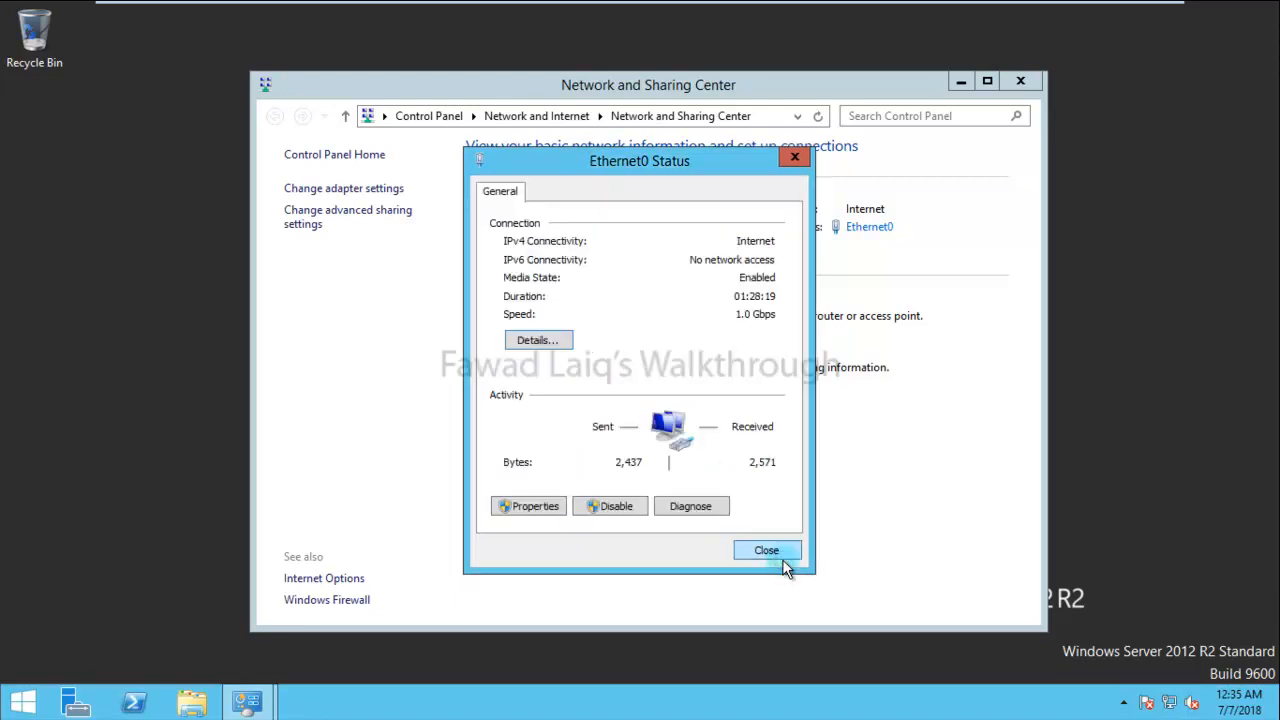
pyautogui.click(768, 550)
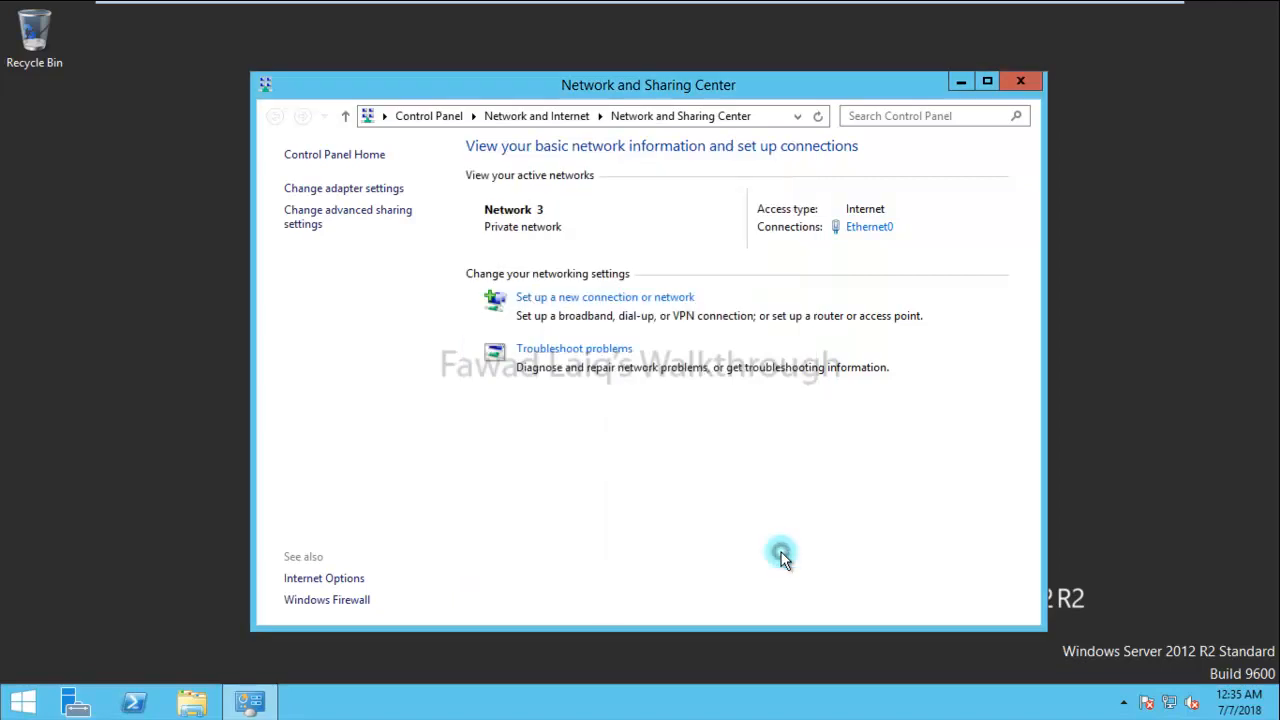
pyautogui.click(1023, 83)
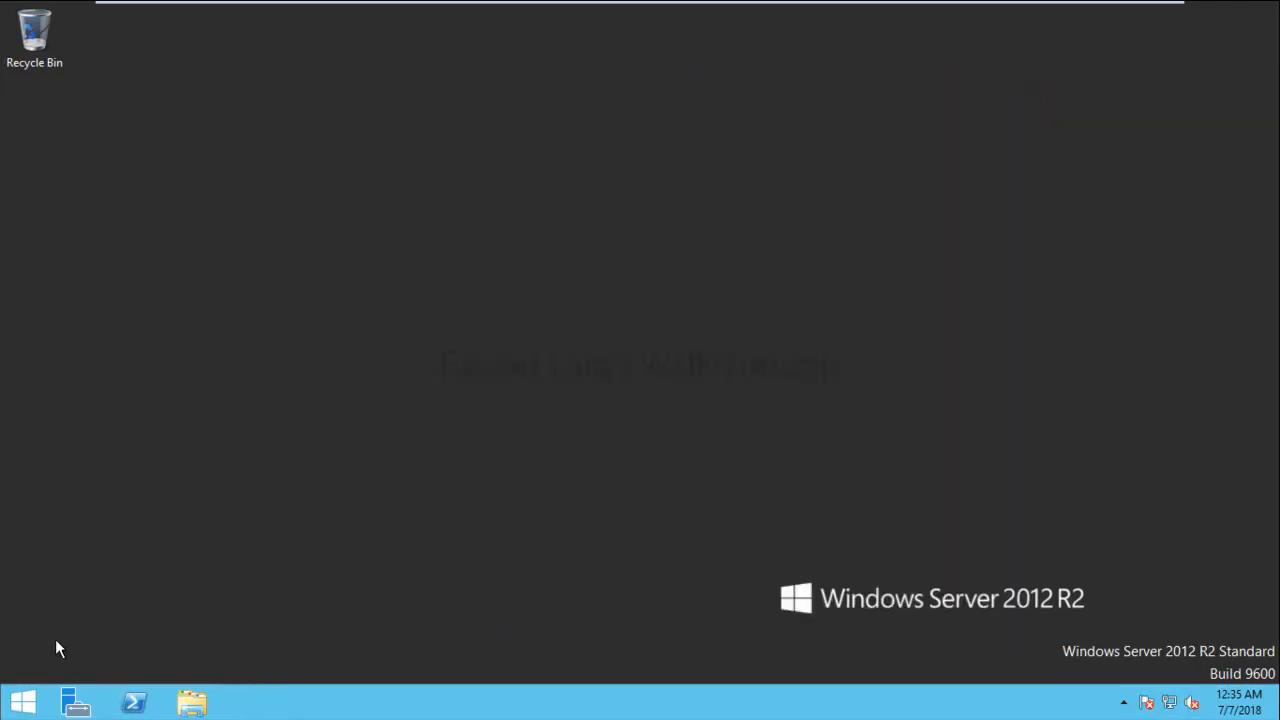
# - In System Properties, enter computer name DC with domain lab.local and submit
pyautogui.rightClick(20, 708)
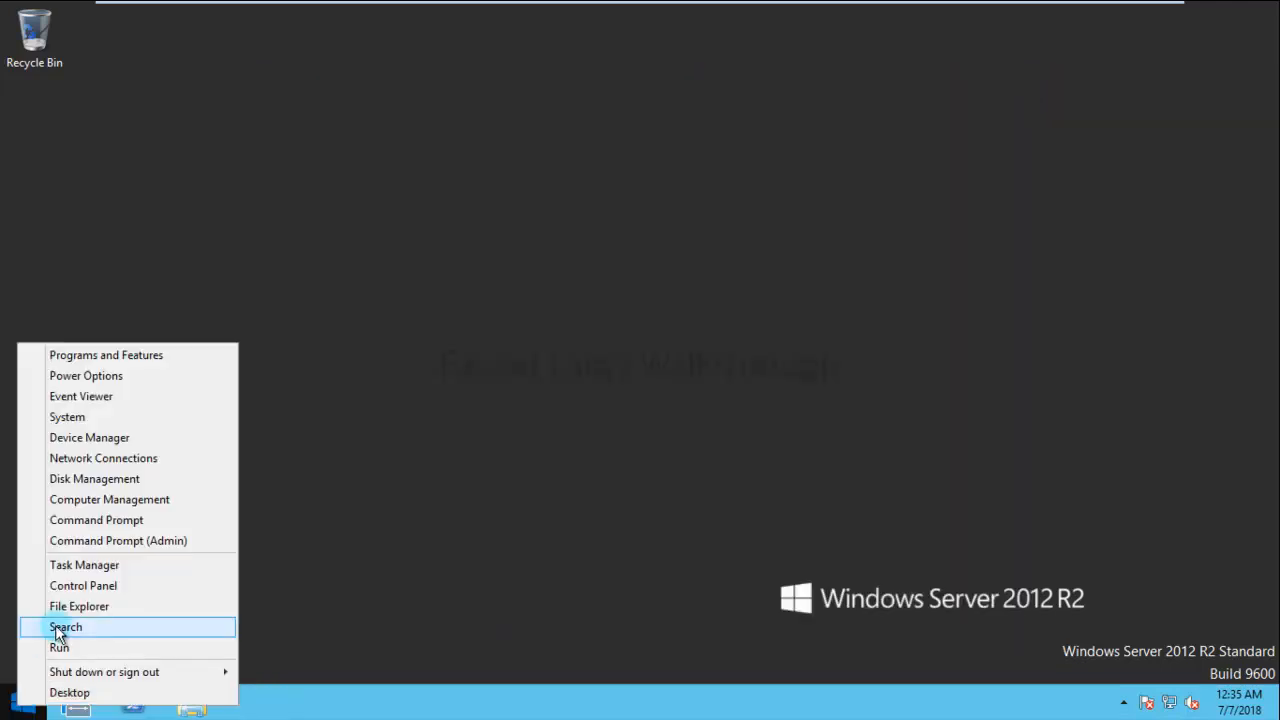
pyautogui.click(91, 420)
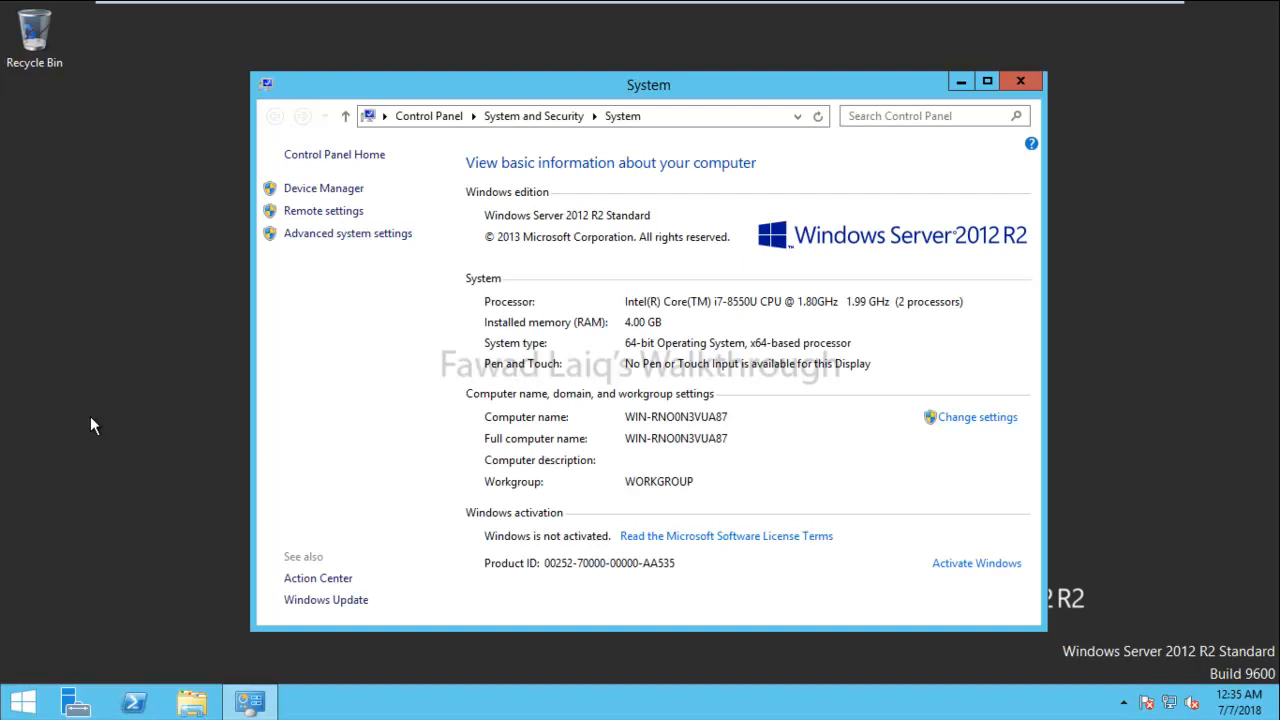
pyautogui.click(975, 420)
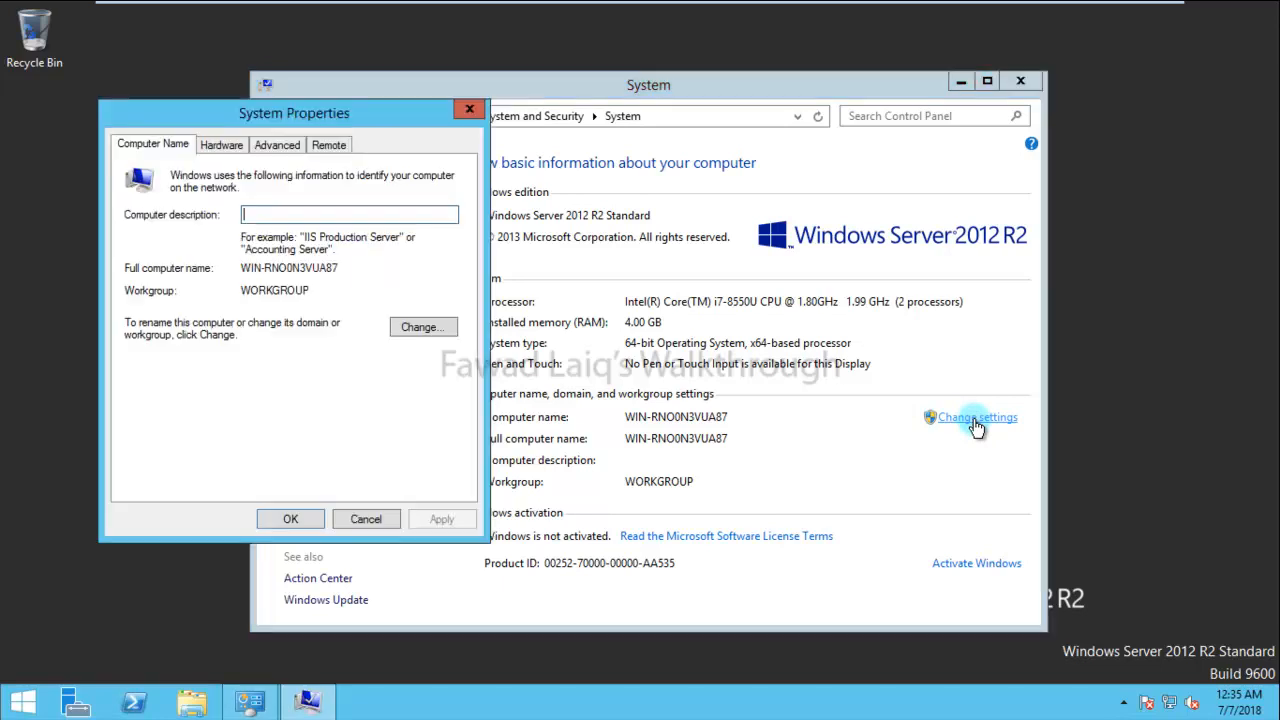
pyautogui.click(435, 332)
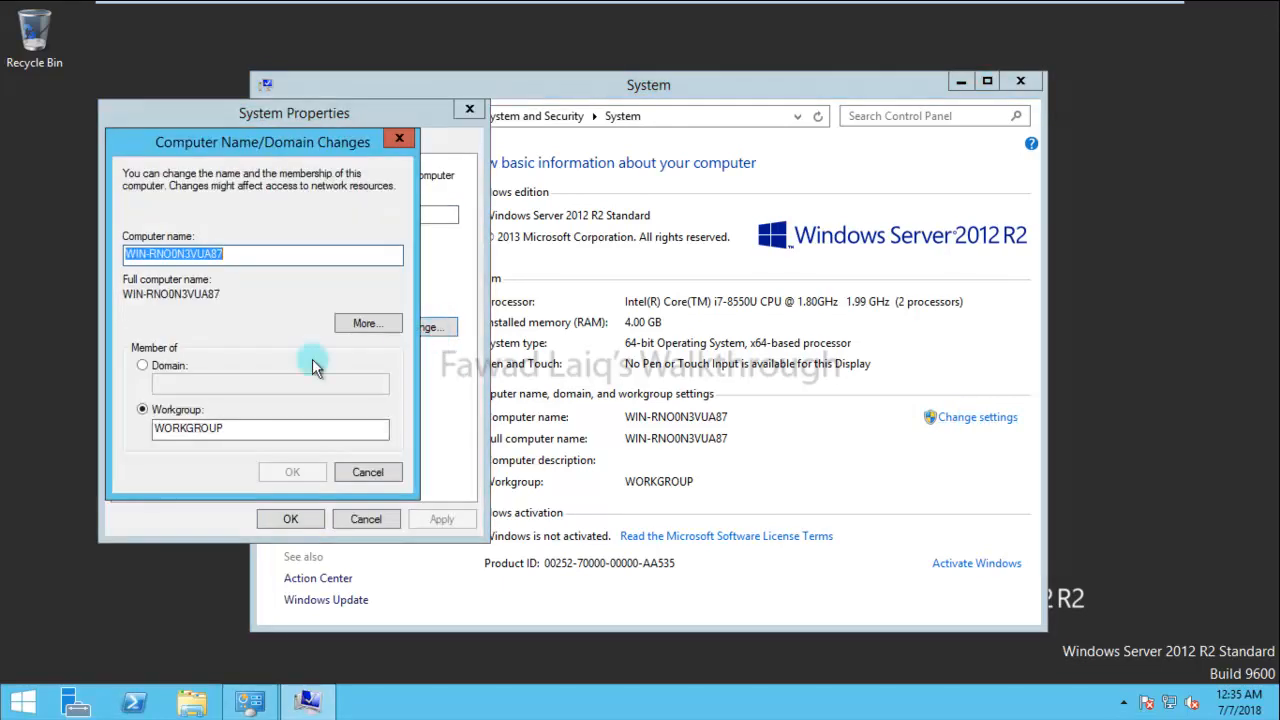
pyautogui.click(153, 372)
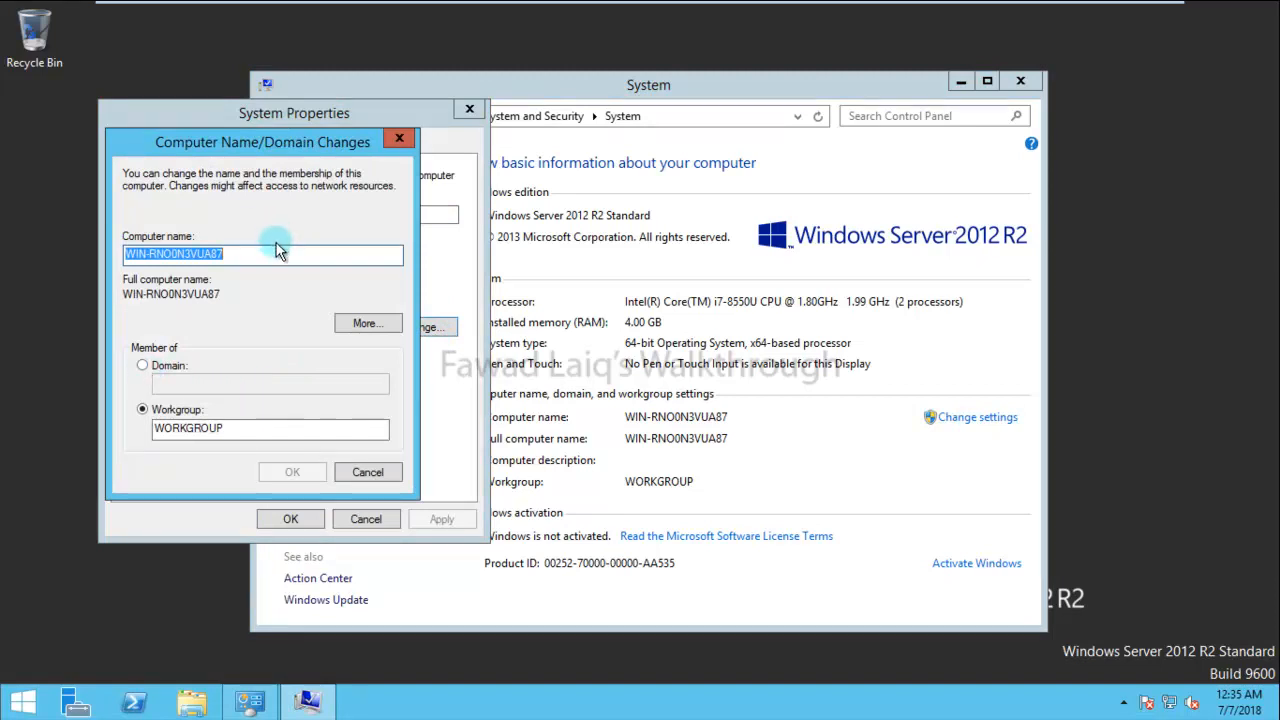
pyautogui.write('DC')
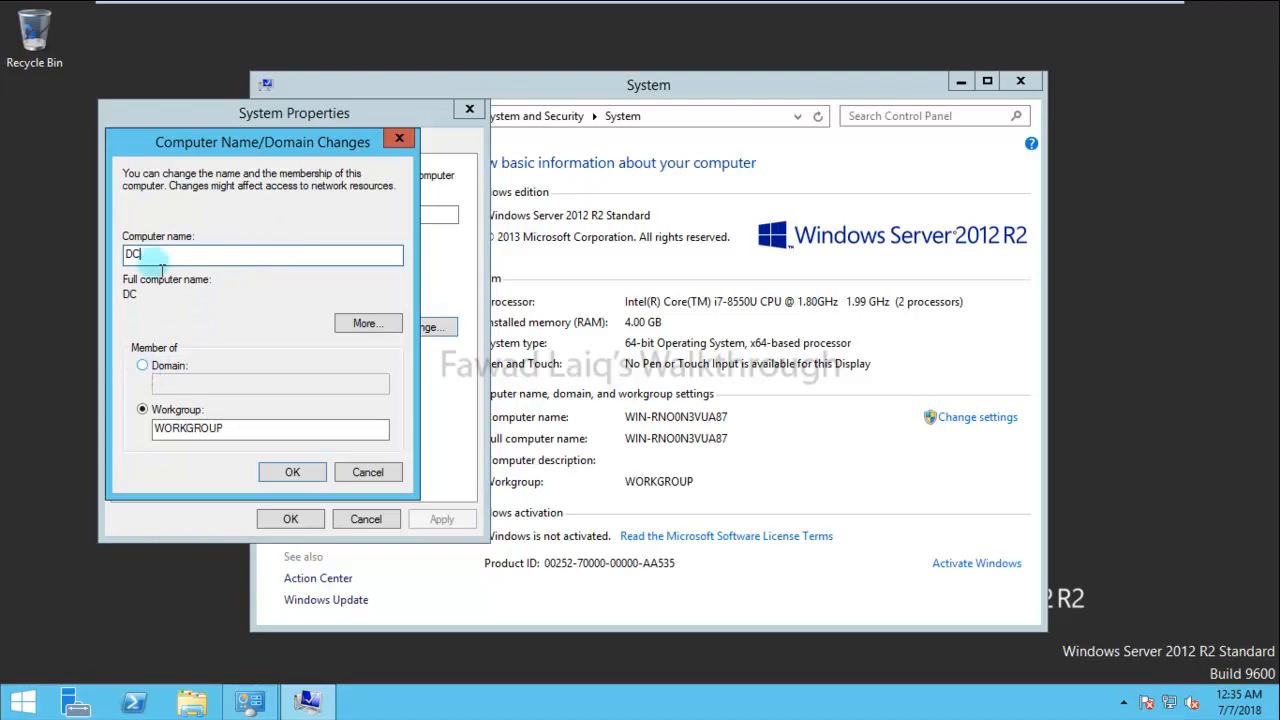
pyautogui.click(143, 365)
pyautogui.click(181, 381)
pyautogui.write('lab.local')
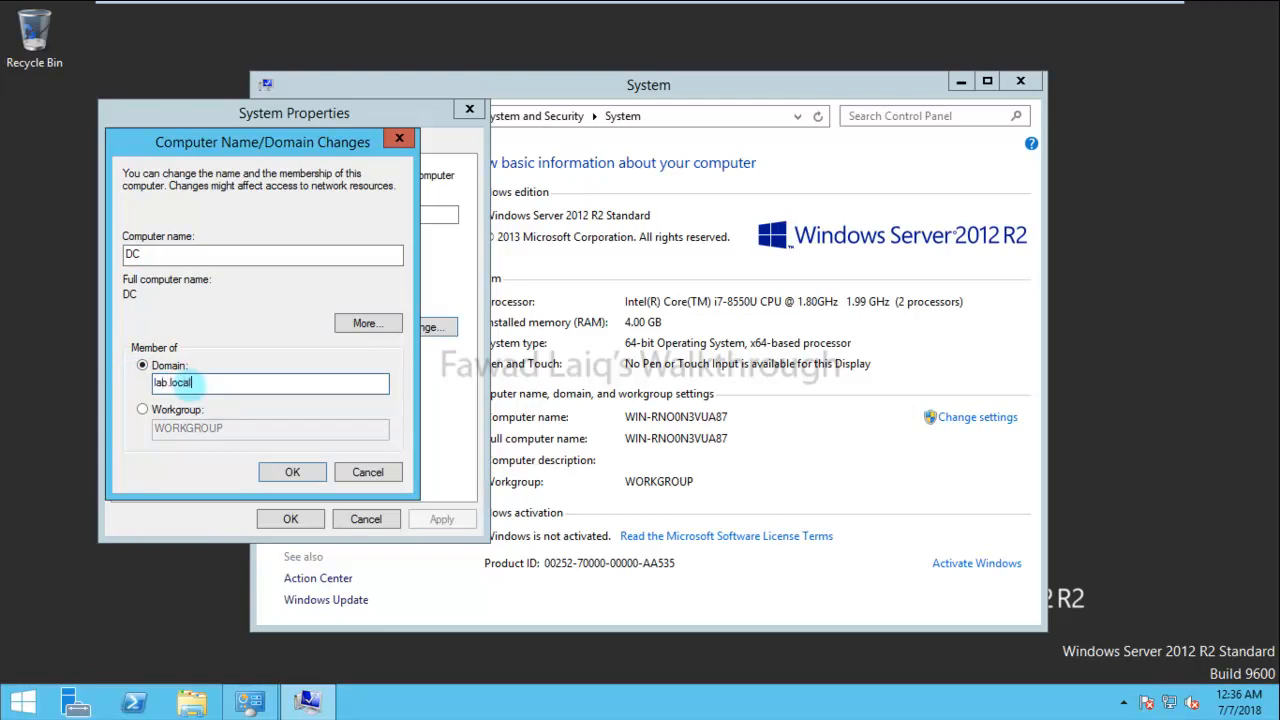
pyautogui.click(300, 471)
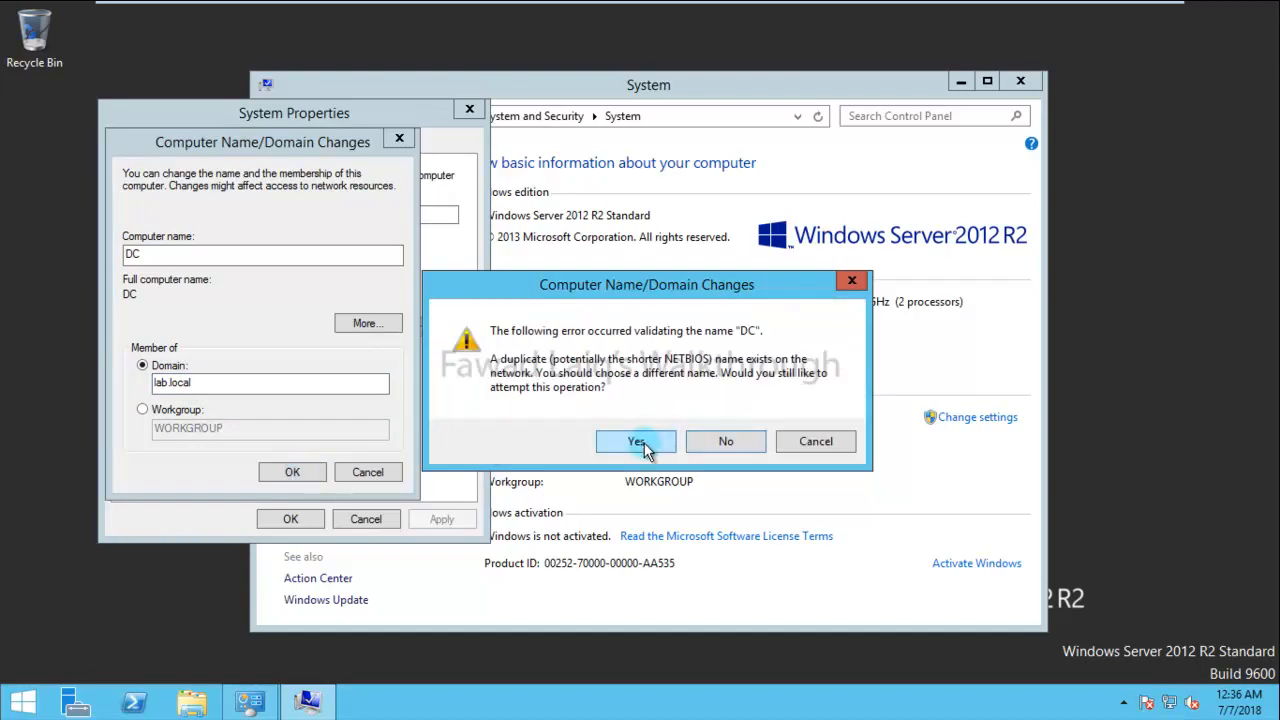
# - Decline the duplicate name and rename the computer to DC01
pyautogui.click(719, 445)
pyautogui.click(170, 253)
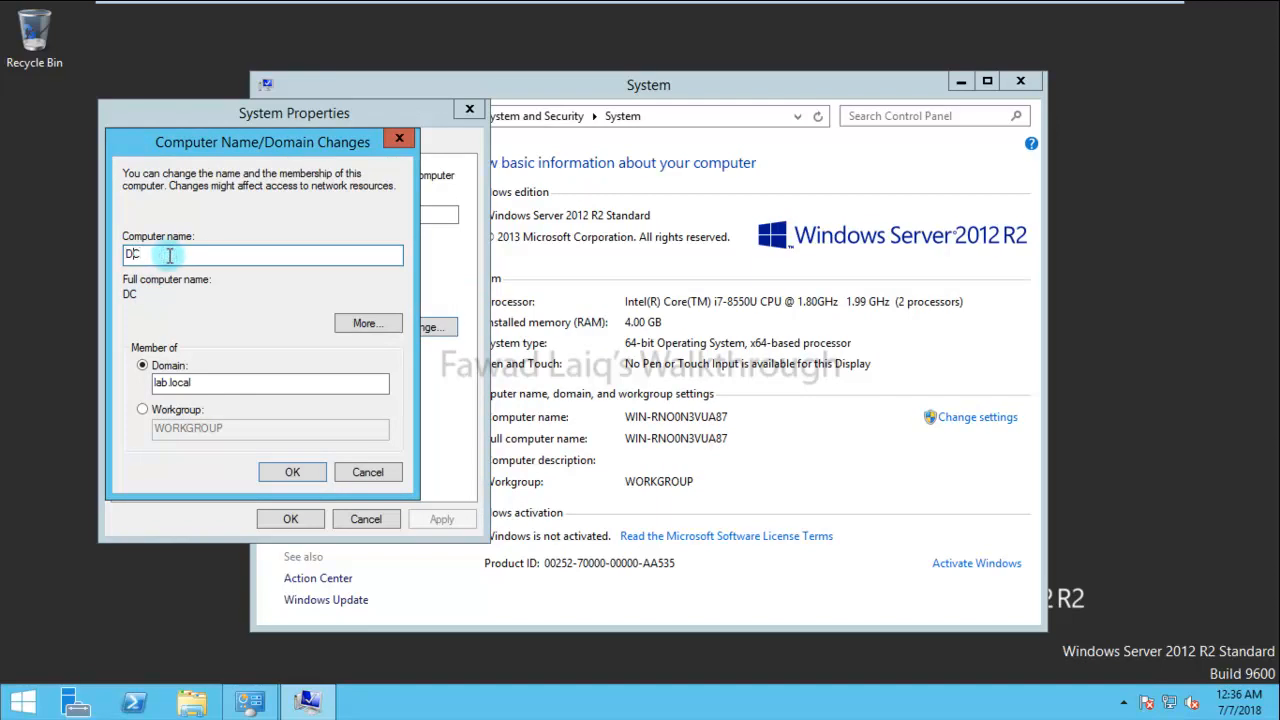
pyautogui.write('01')
pyautogui.click(300, 474)
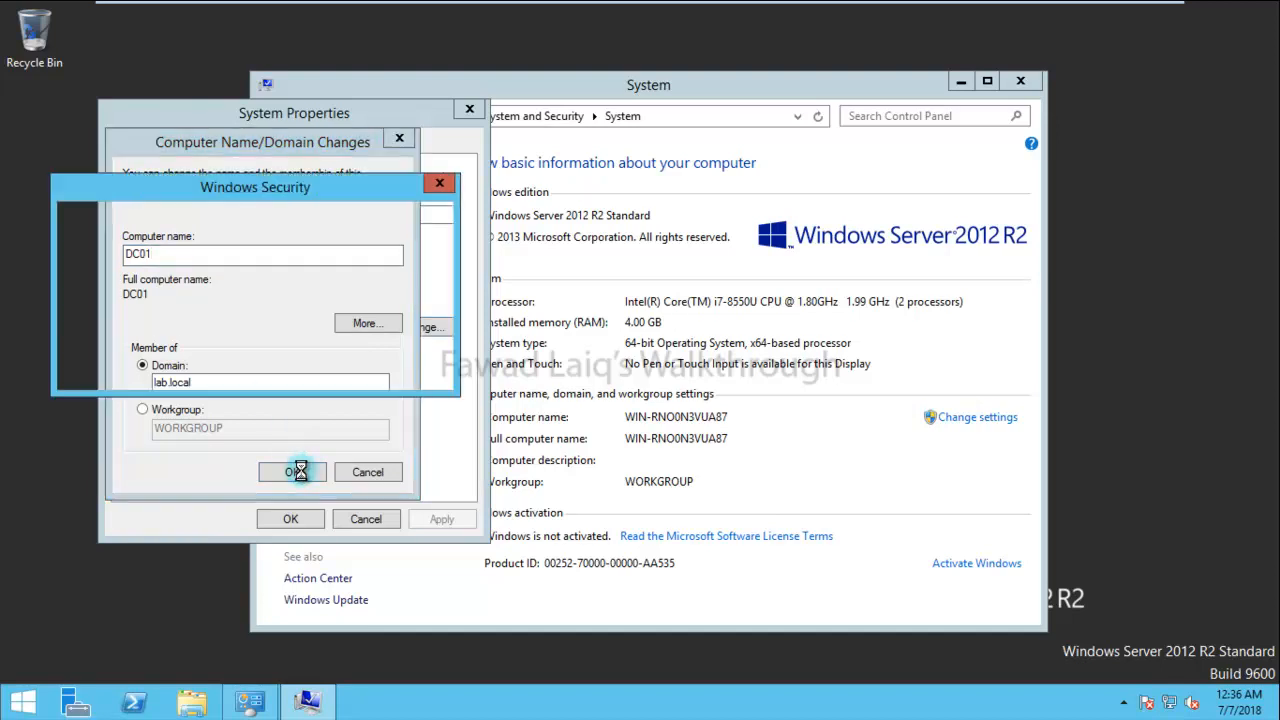
# - Authenticate the lab.local join as administrator with the domain password and acknowledge the welcome
pyautogui.click(281, 308)
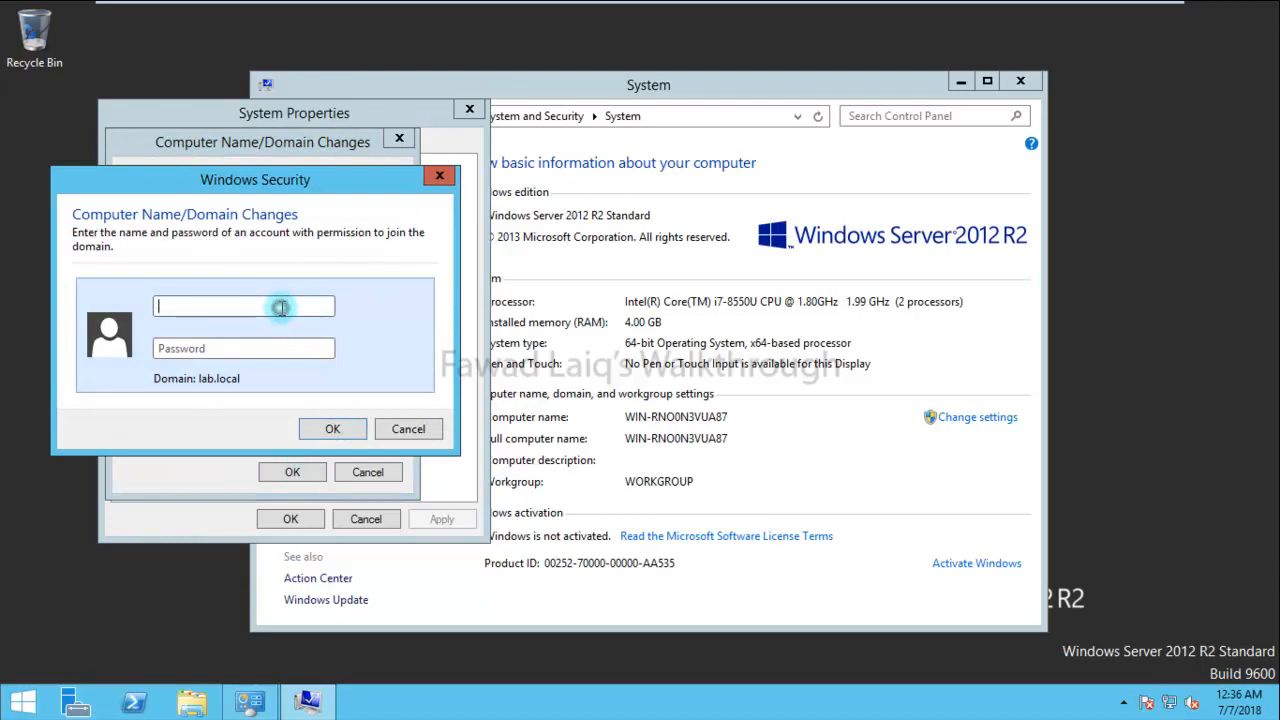
pyautogui.write('administeat')
pyautogui.press('BackSpace')
pyautogui.press('BackSpace')
pyautogui.press('BackSpace')
pyautogui.write('rator')
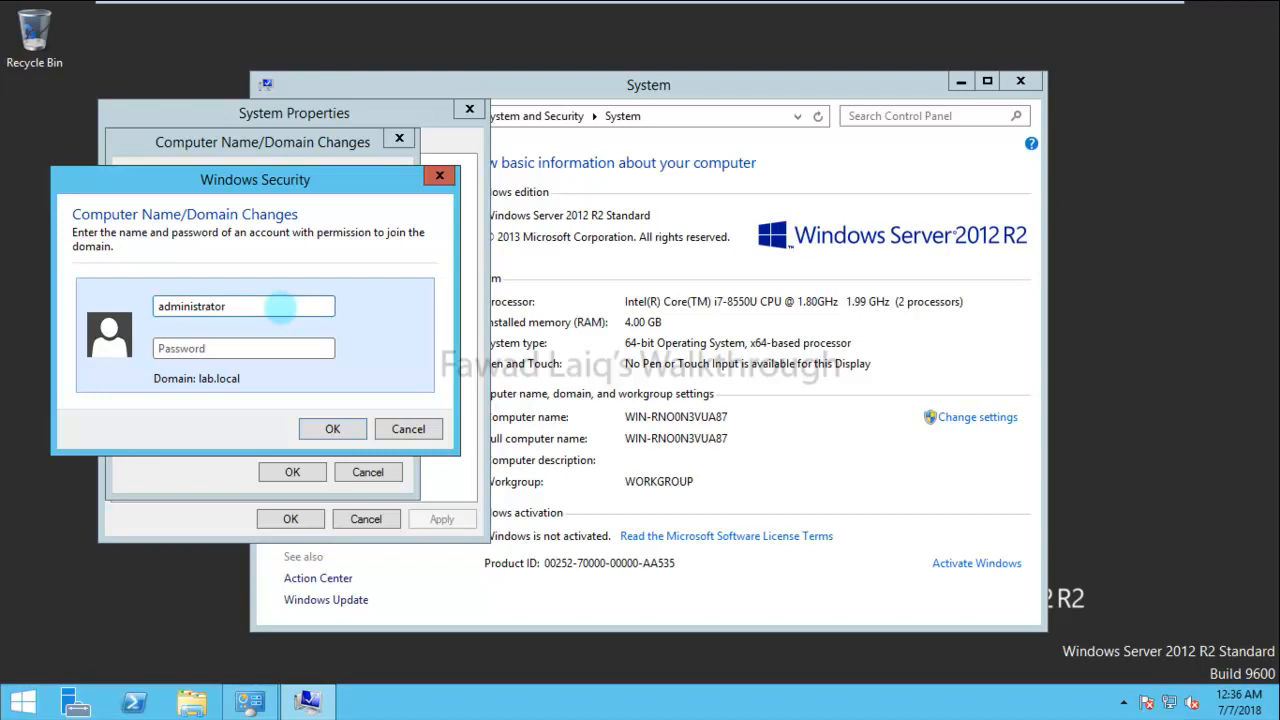
pyautogui.press('Tab')
pyautogui.write('••••••••')
pyautogui.press('Return')
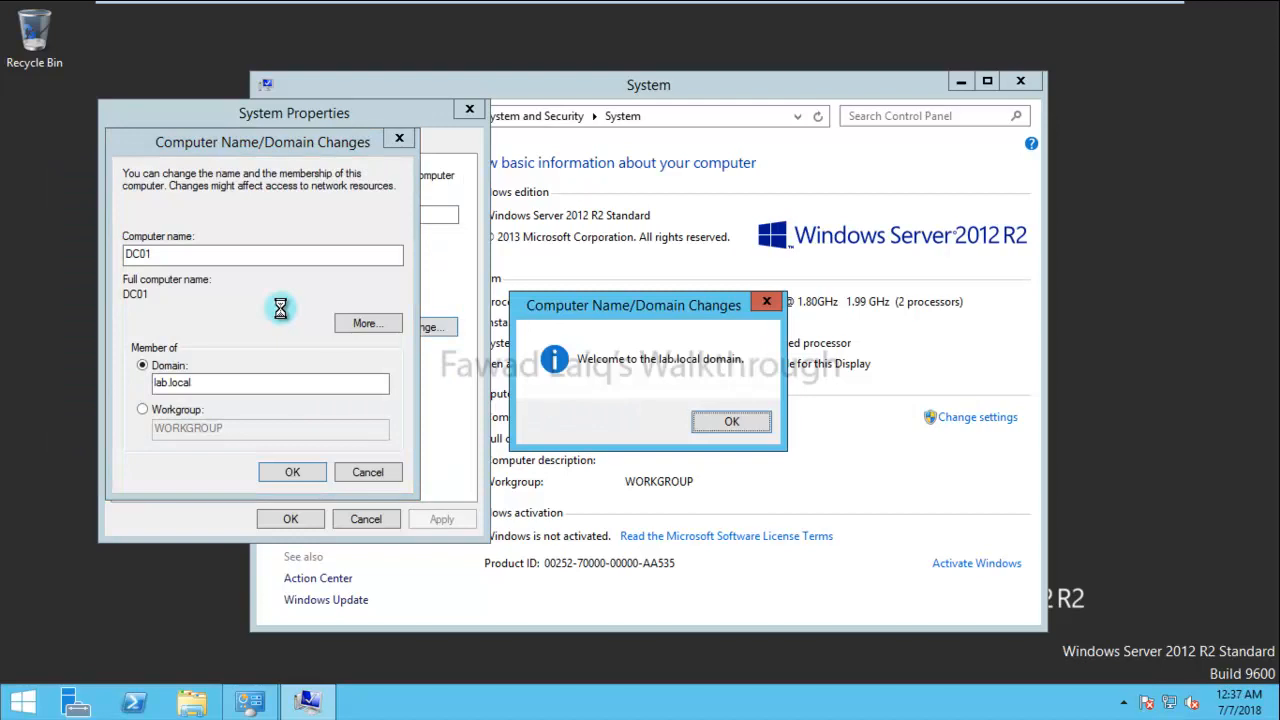
pyautogui.click(720, 421)
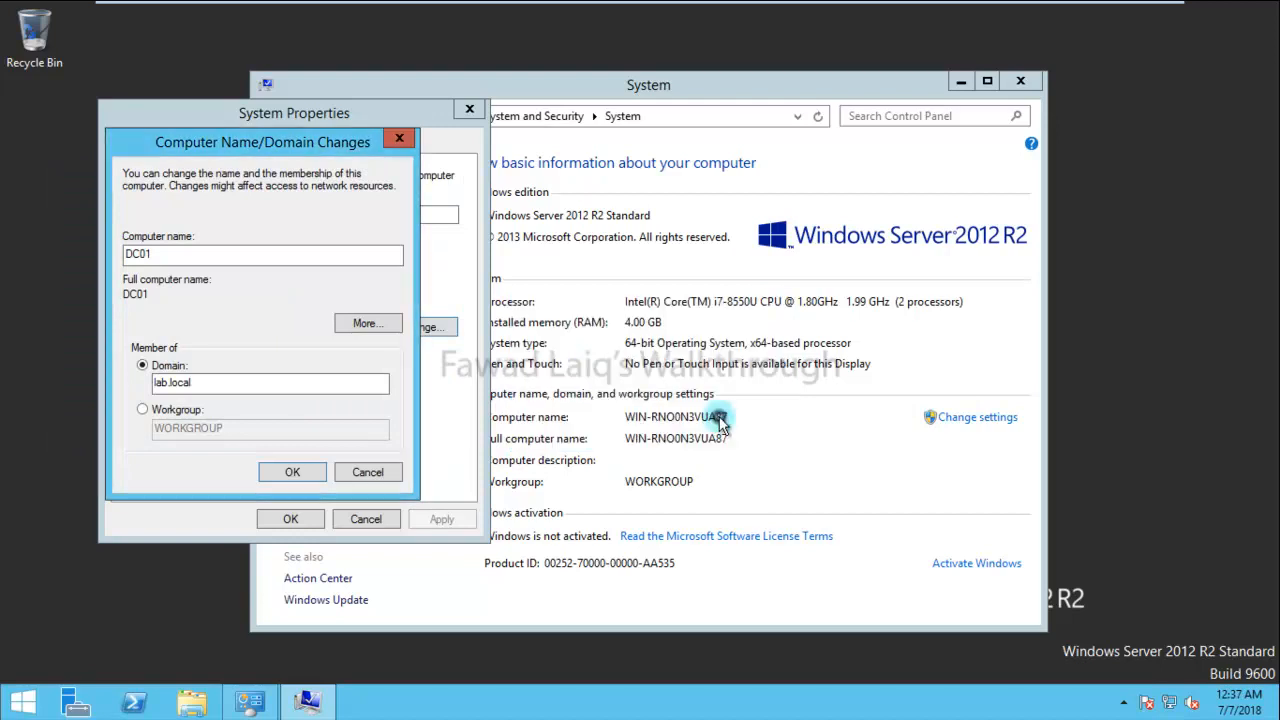
# - Apply the name and domain changes, close System Properties, and restart the server now
pyautogui.click(298, 473)
pyautogui.click(757, 377)
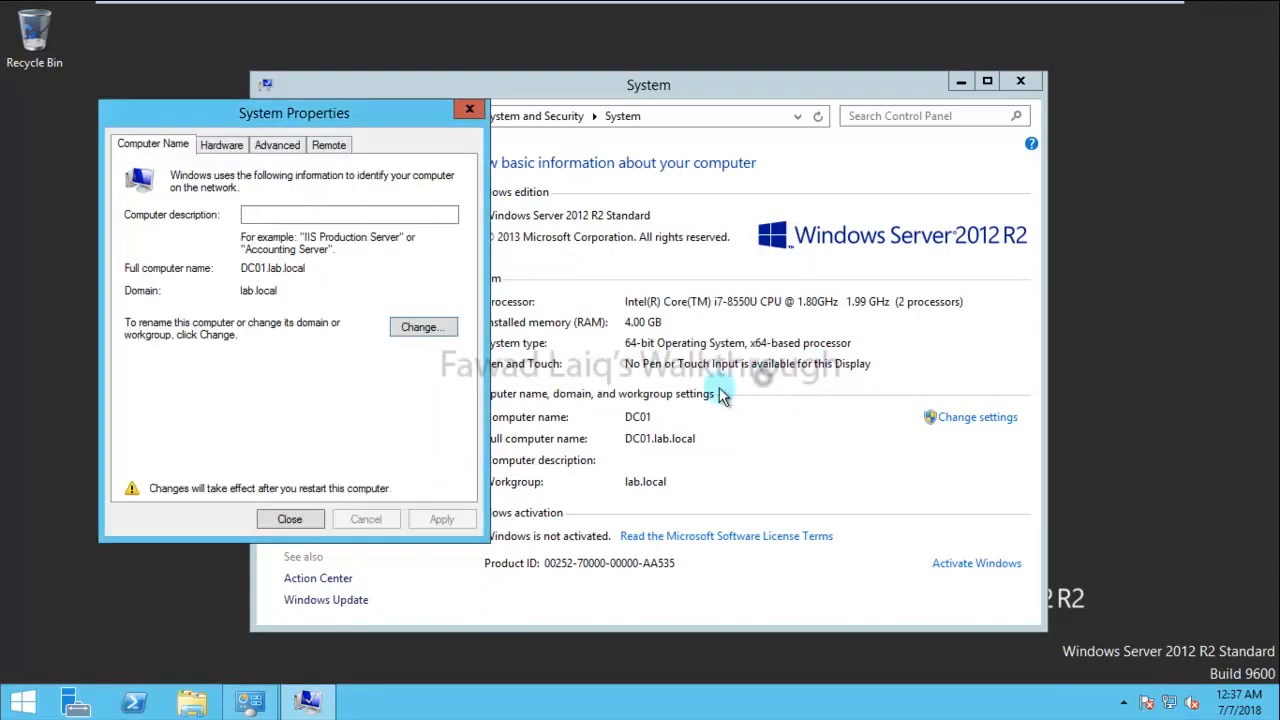
pyautogui.click(288, 520)
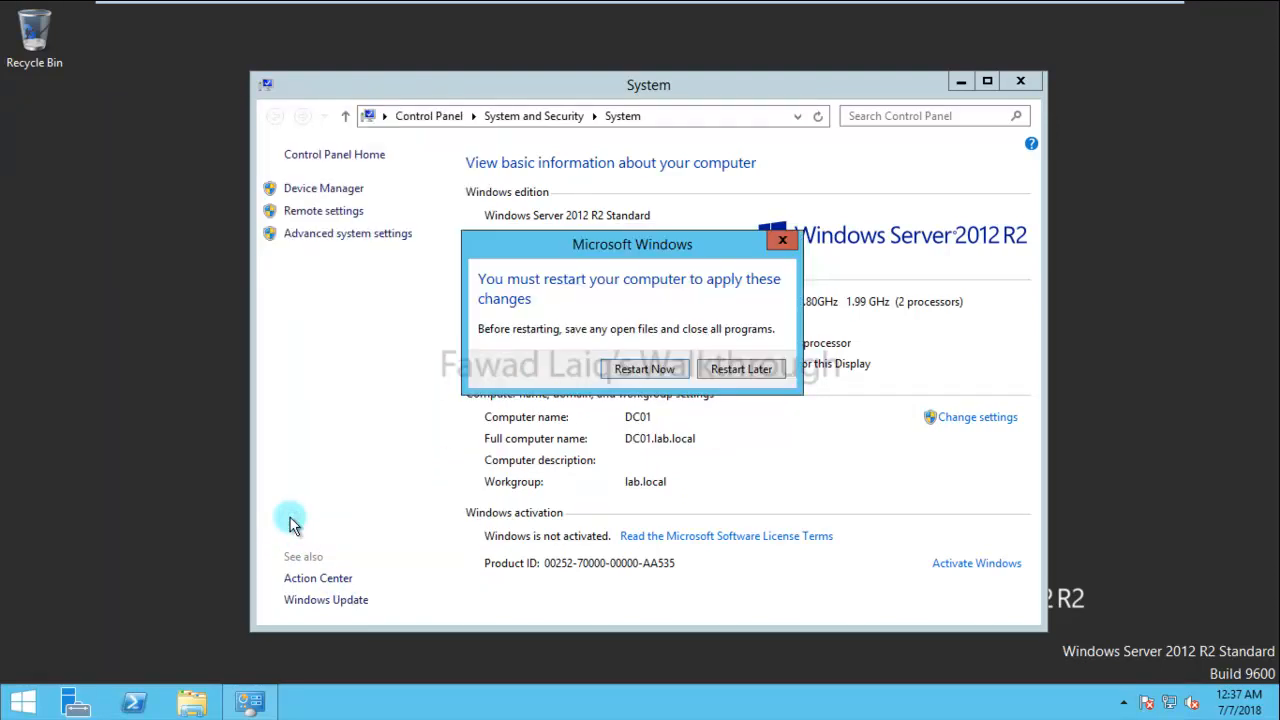
pyautogui.click(665, 370)
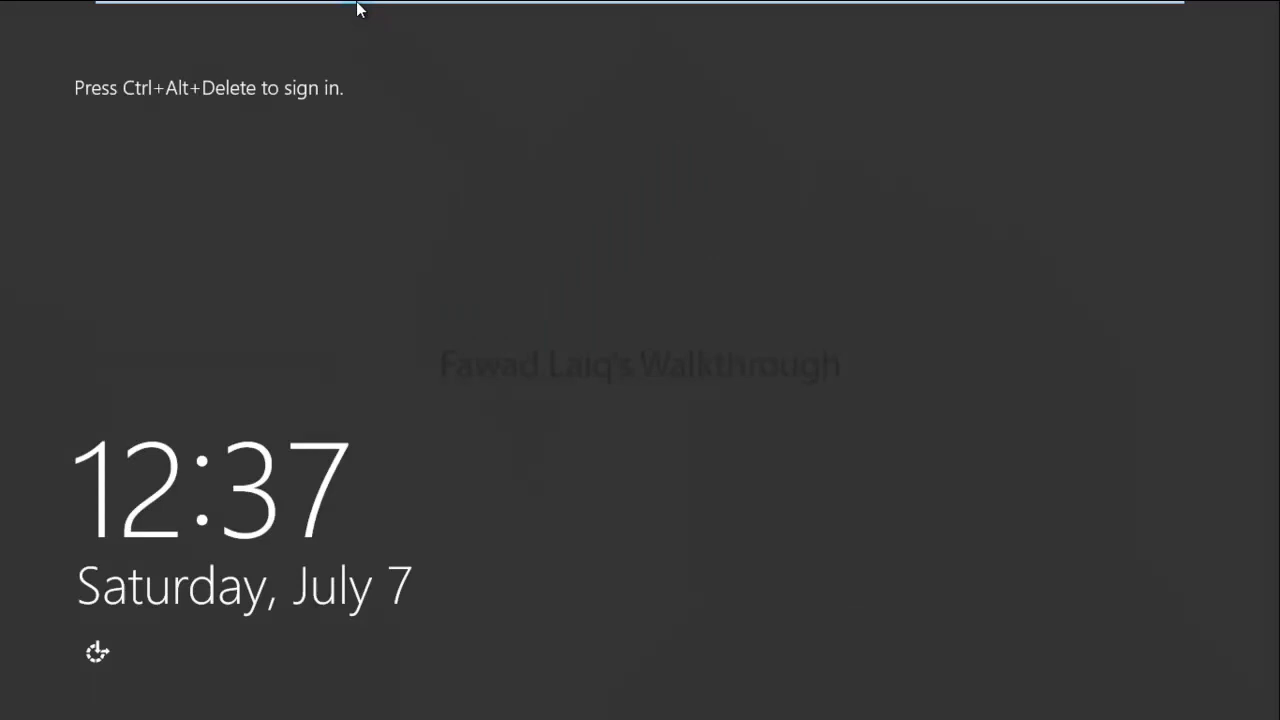
# - Send Ctrl+Alt+Del to the VM to bring up the sign-in screen
pyautogui.moveTo(305, 20)
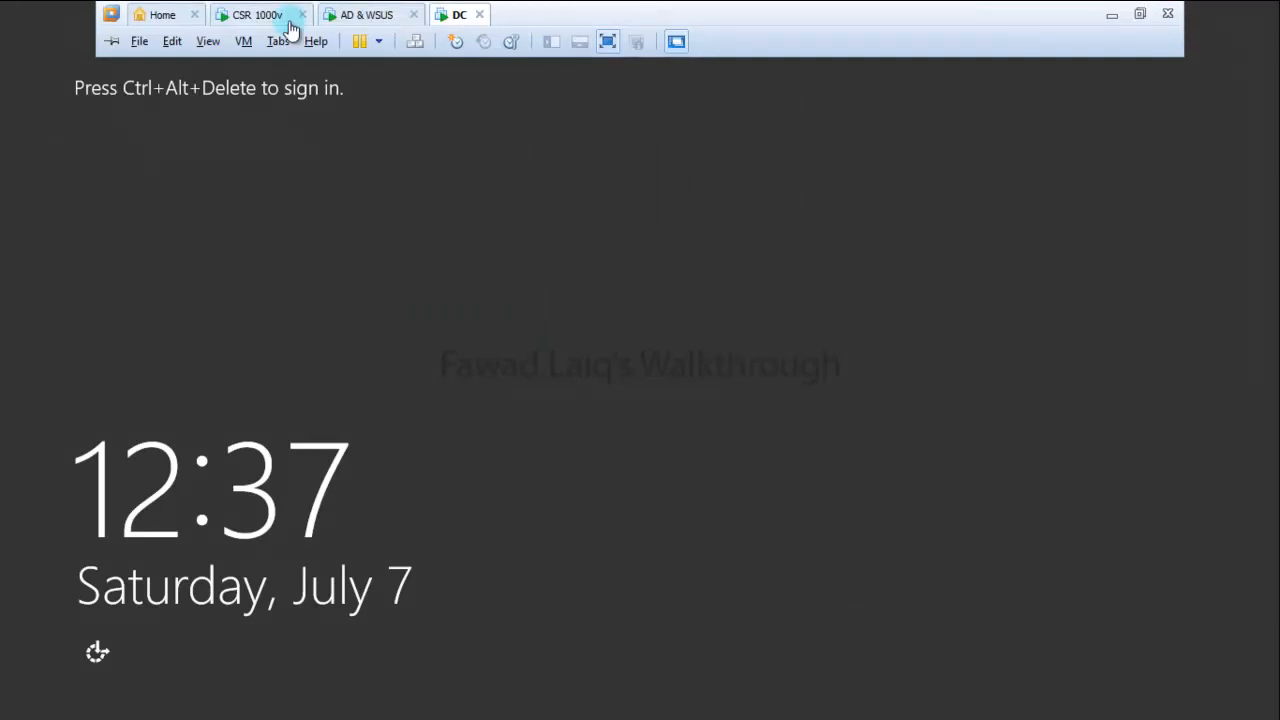
pyautogui.click(243, 41)
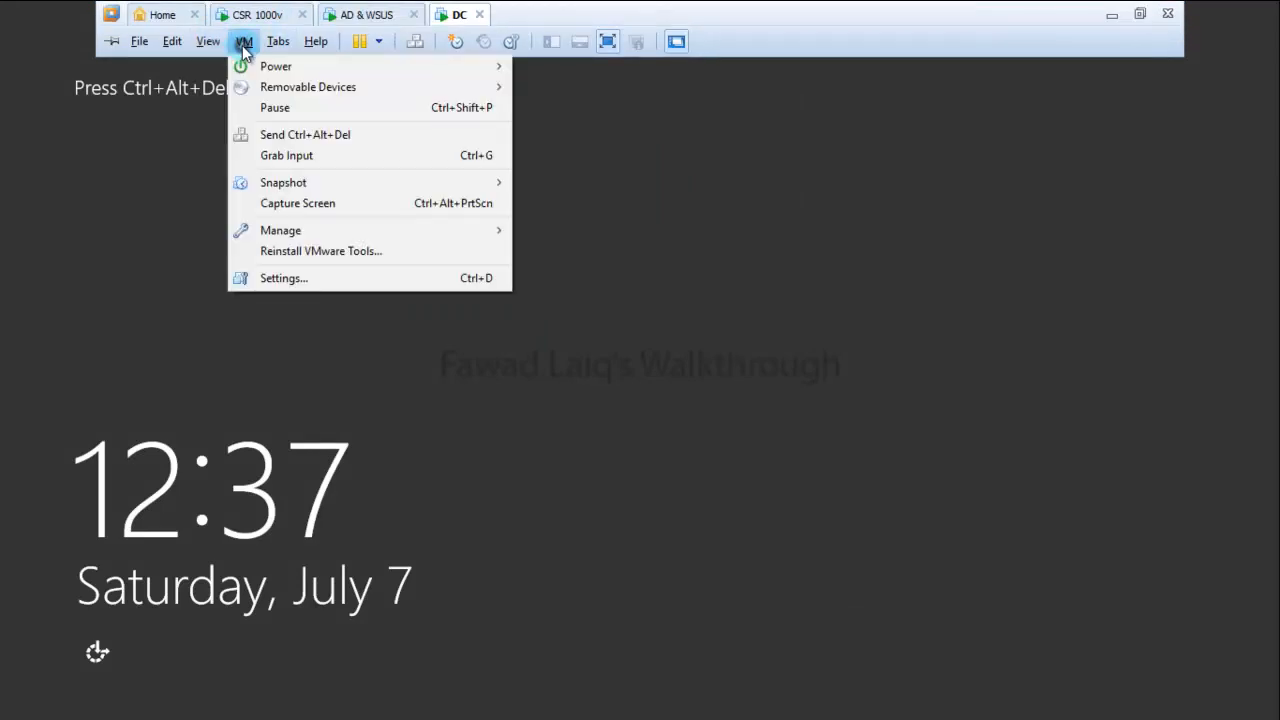
pyautogui.click(430, 136)
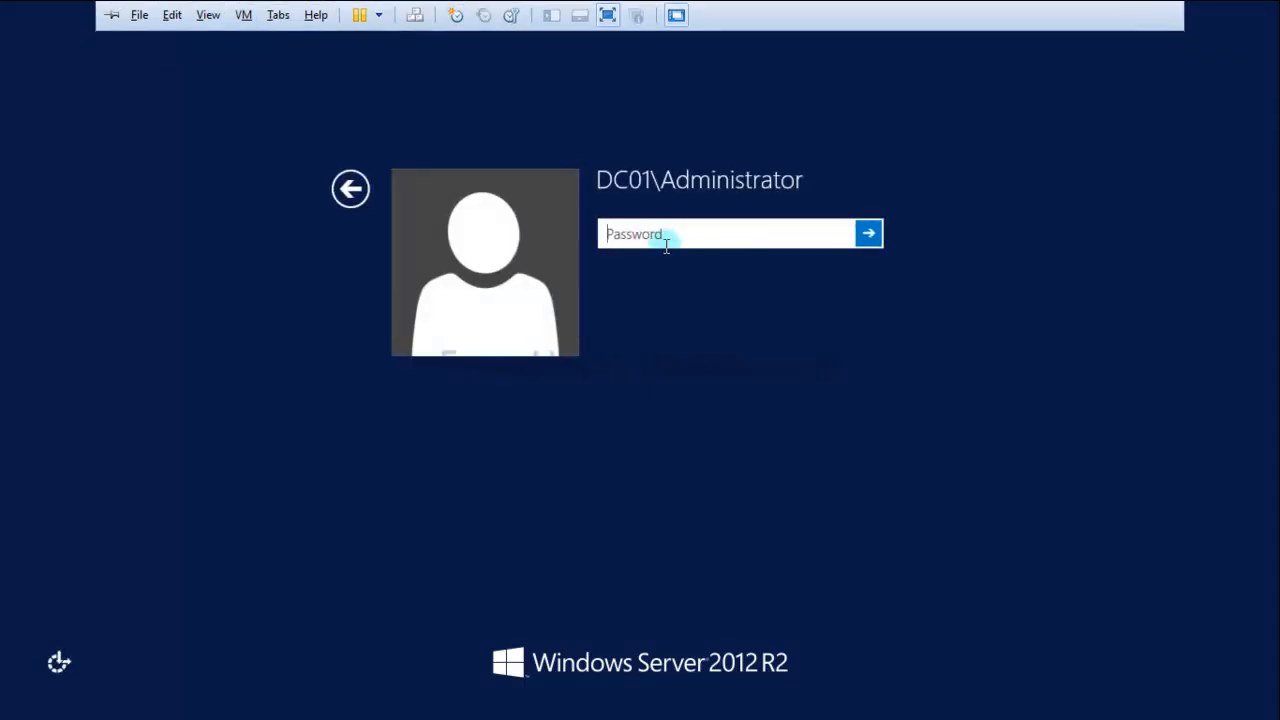
pyautogui.write('••')
pyautogui.press('BackSpace')
pyautogui.press('BackSpace')
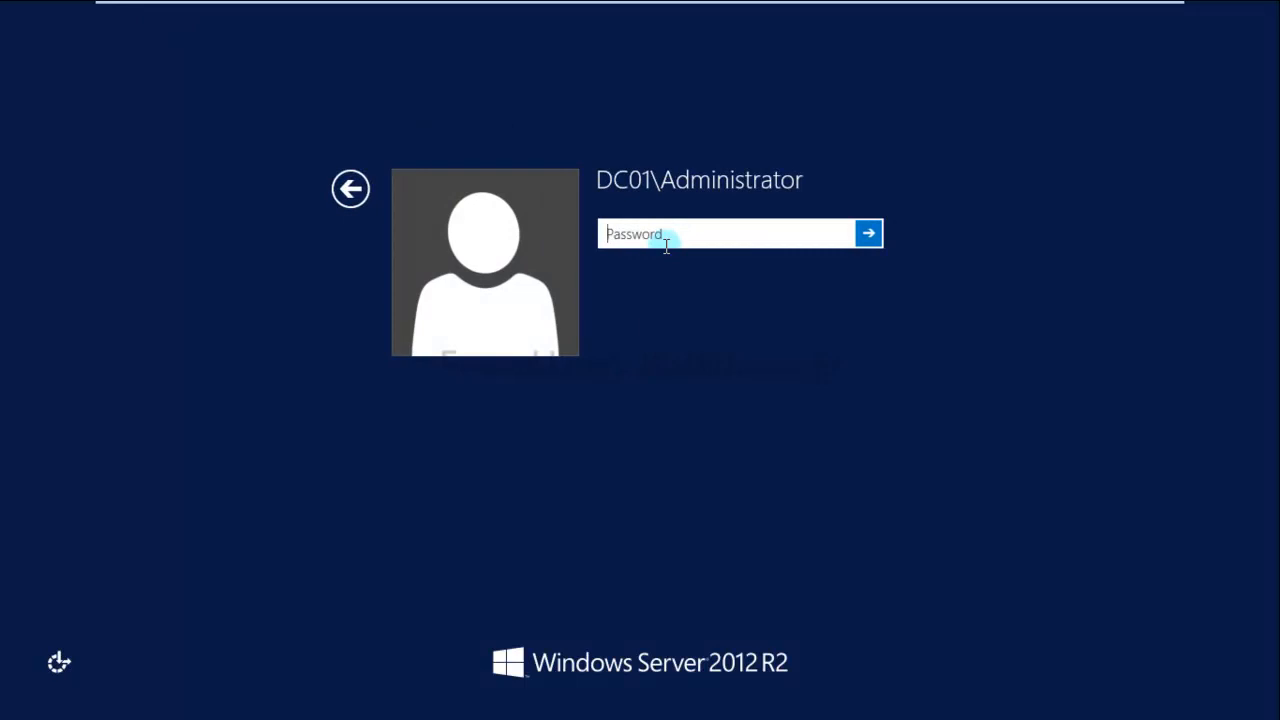
# - Sign in as Other user lab\administrator with the domain password
pyautogui.click(350, 190)
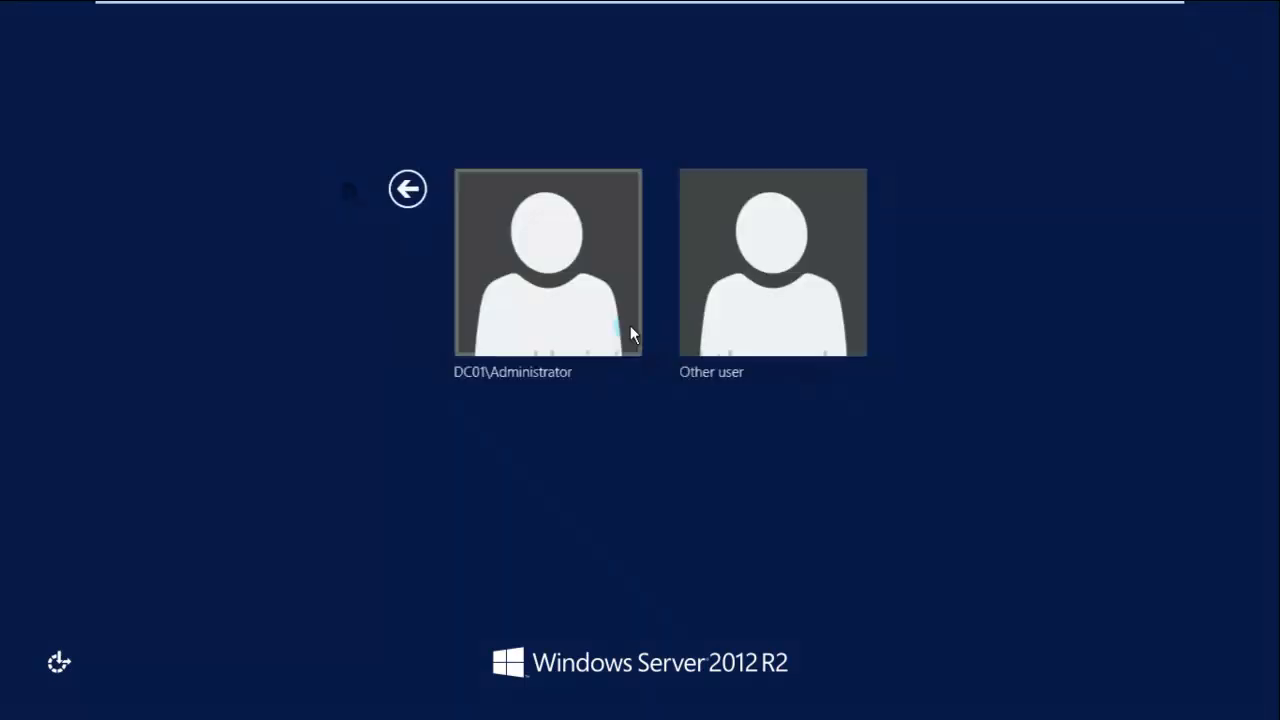
pyautogui.click(729, 300)
pyautogui.click(733, 231)
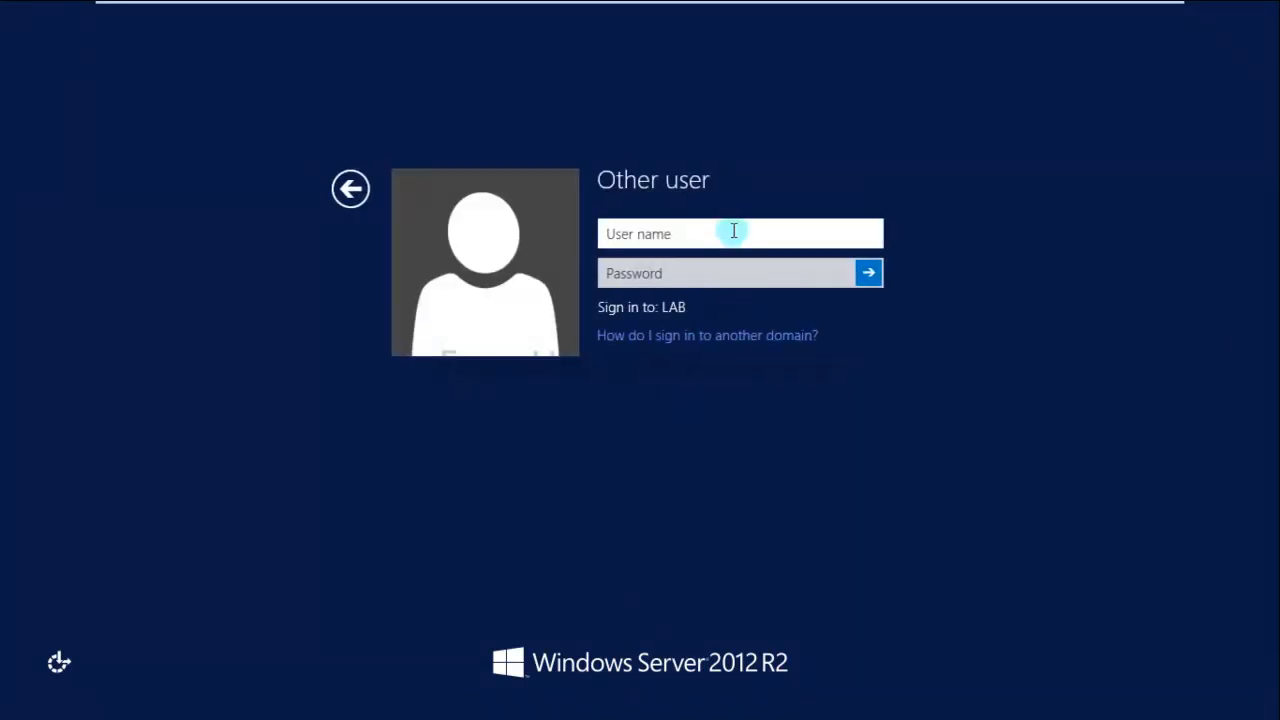
pyautogui.write('lab\\adminis')
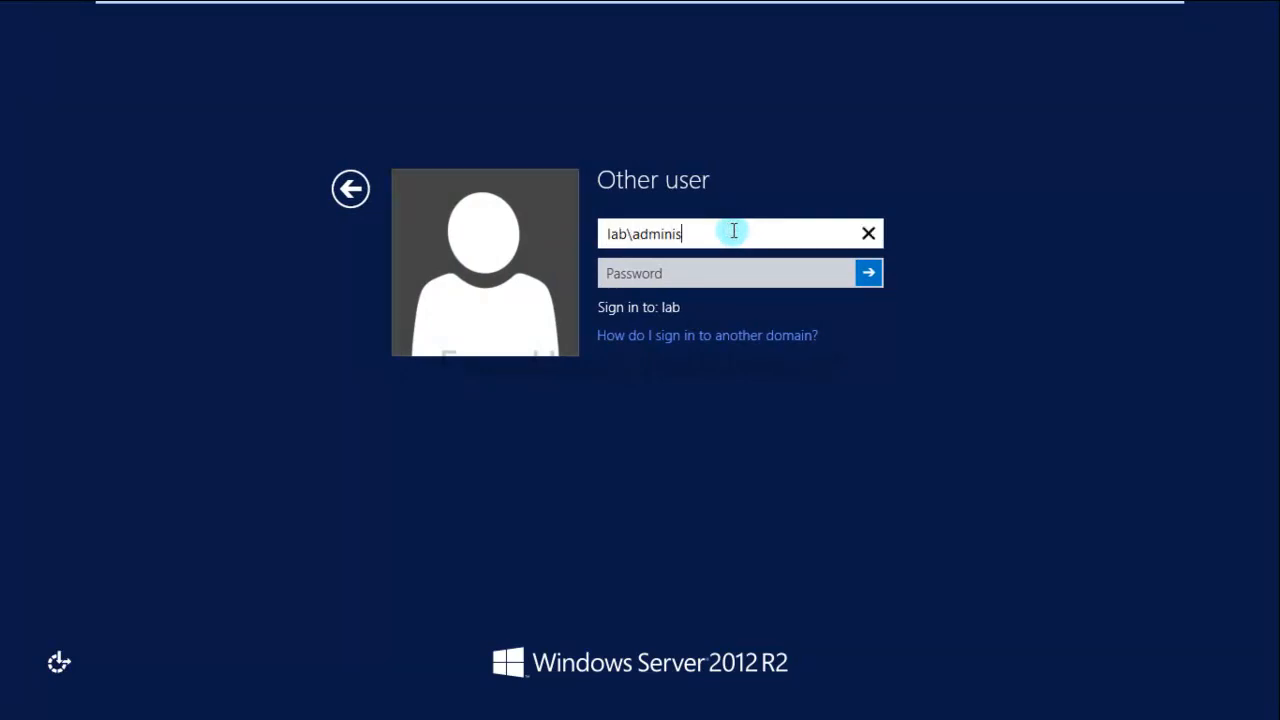
pyautogui.write('trator')
pyautogui.press('Tab')
pyautogui.write('Passwor')
pyautogui.press('Return')
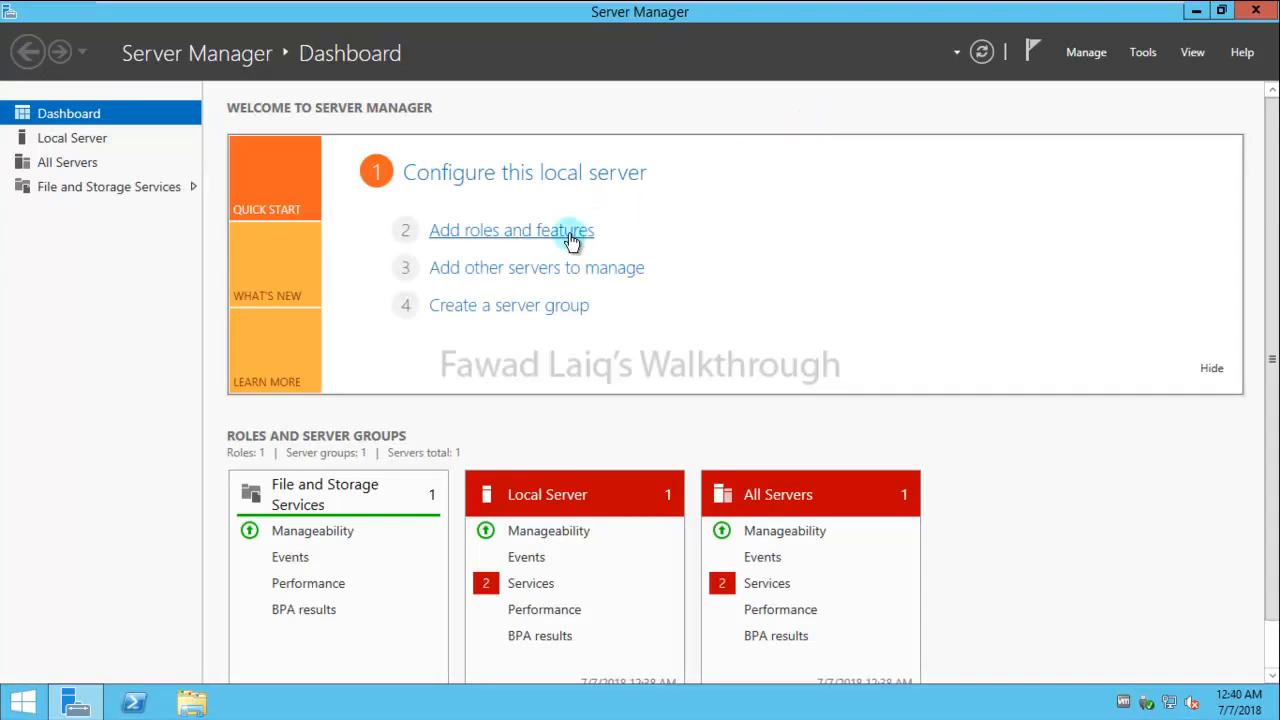
# - In Add Roles and Features, select Active Directory Domain Services with its required features for DC01.lab.local
pyautogui.click(518, 238)
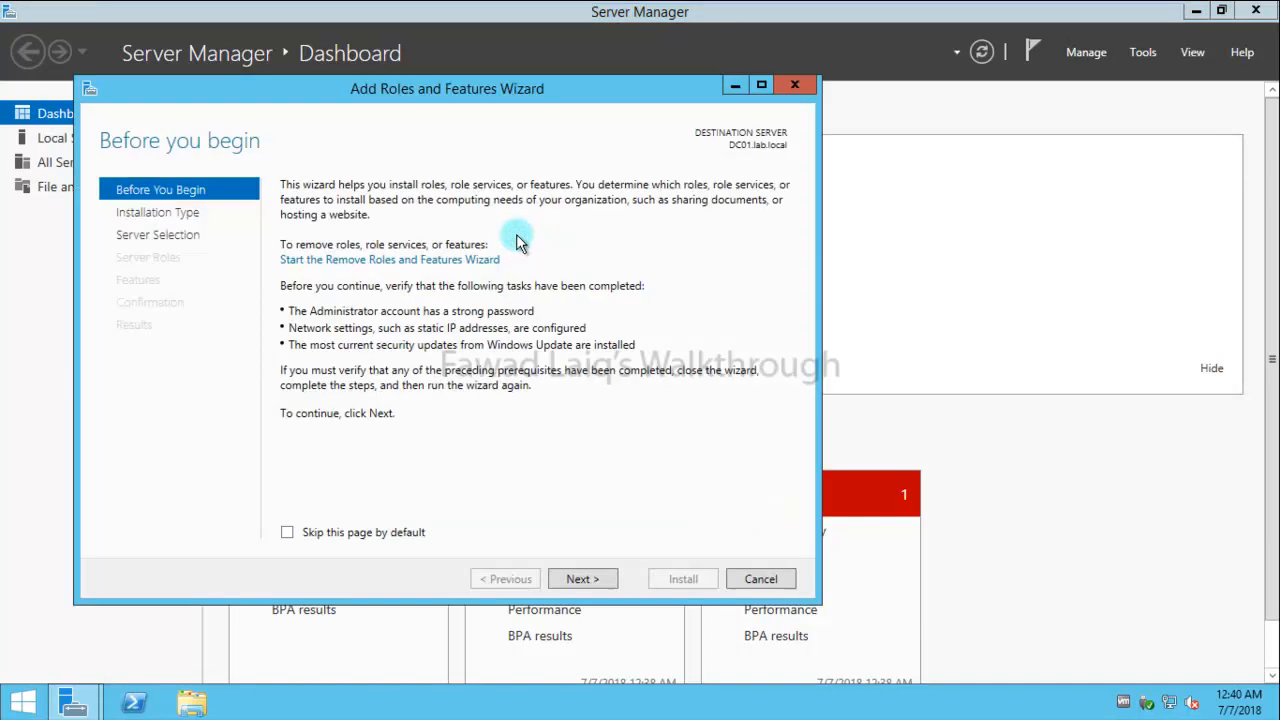
pyautogui.click(583, 580)
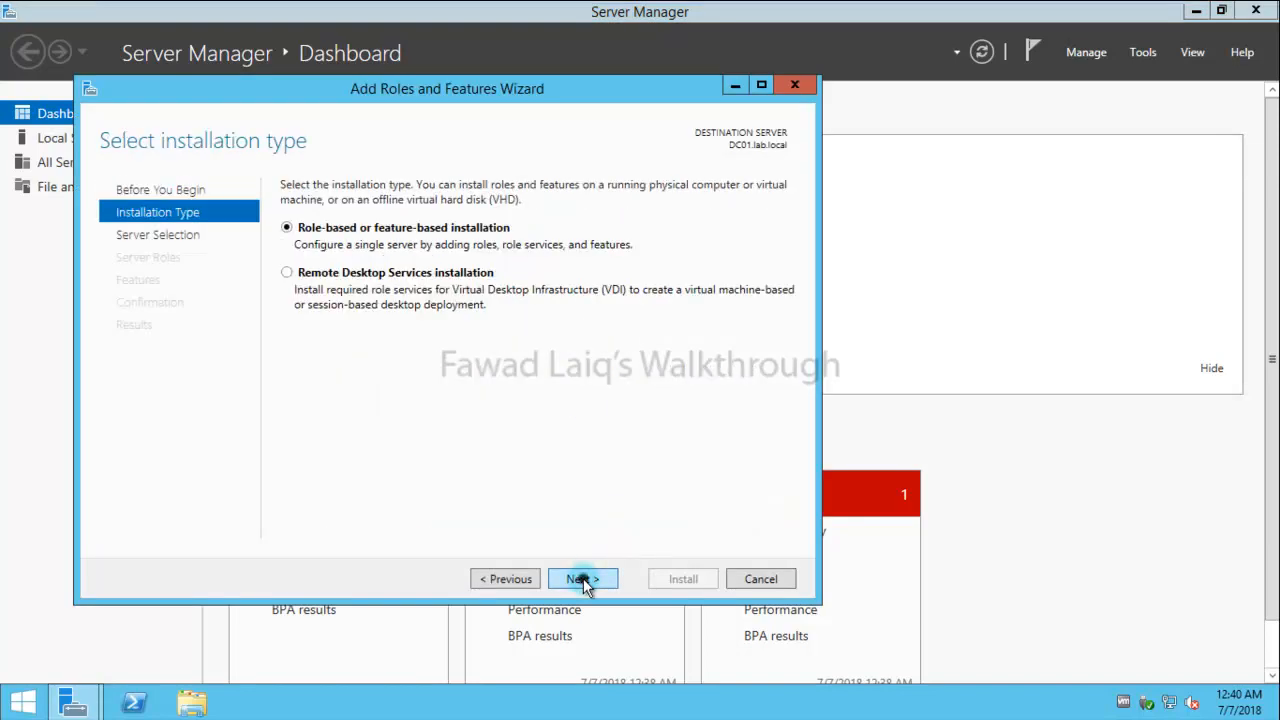
pyautogui.click(583, 580)
pyautogui.click(583, 580)
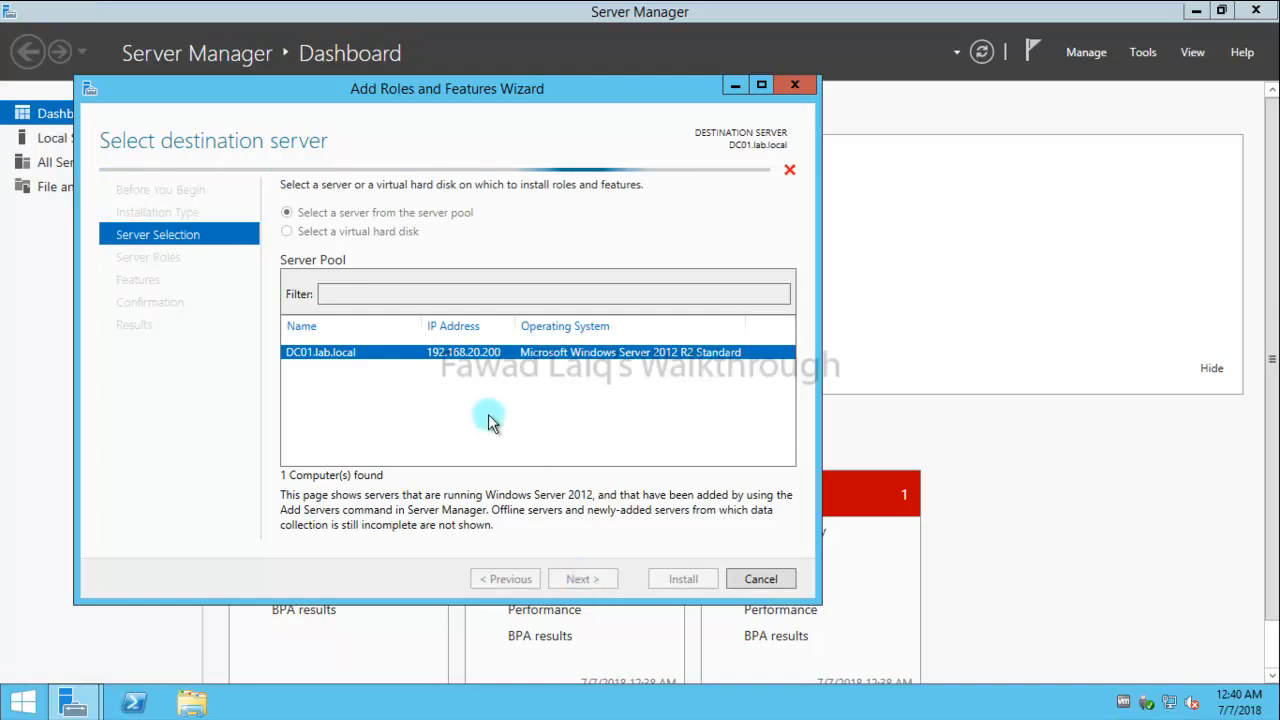
pyautogui.click(308, 265)
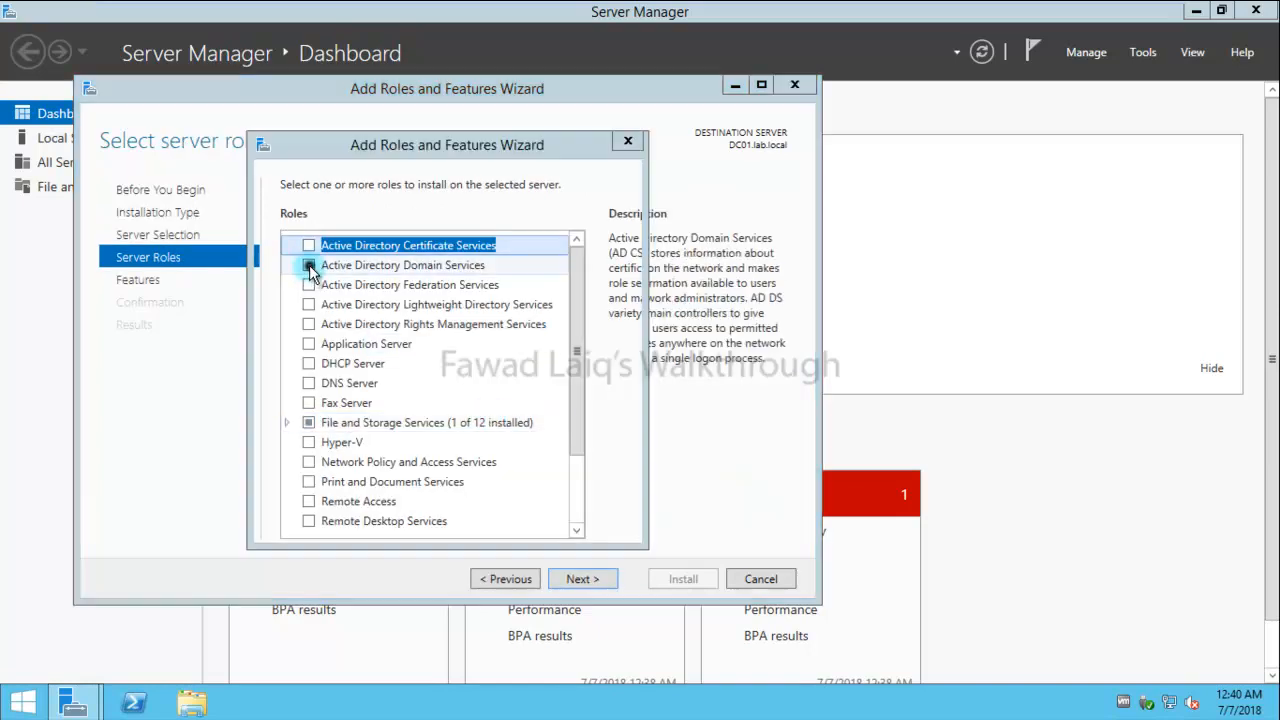
pyautogui.moveTo(447, 153); pyautogui.dragTo(494, 160)
pyautogui.click(551, 509)
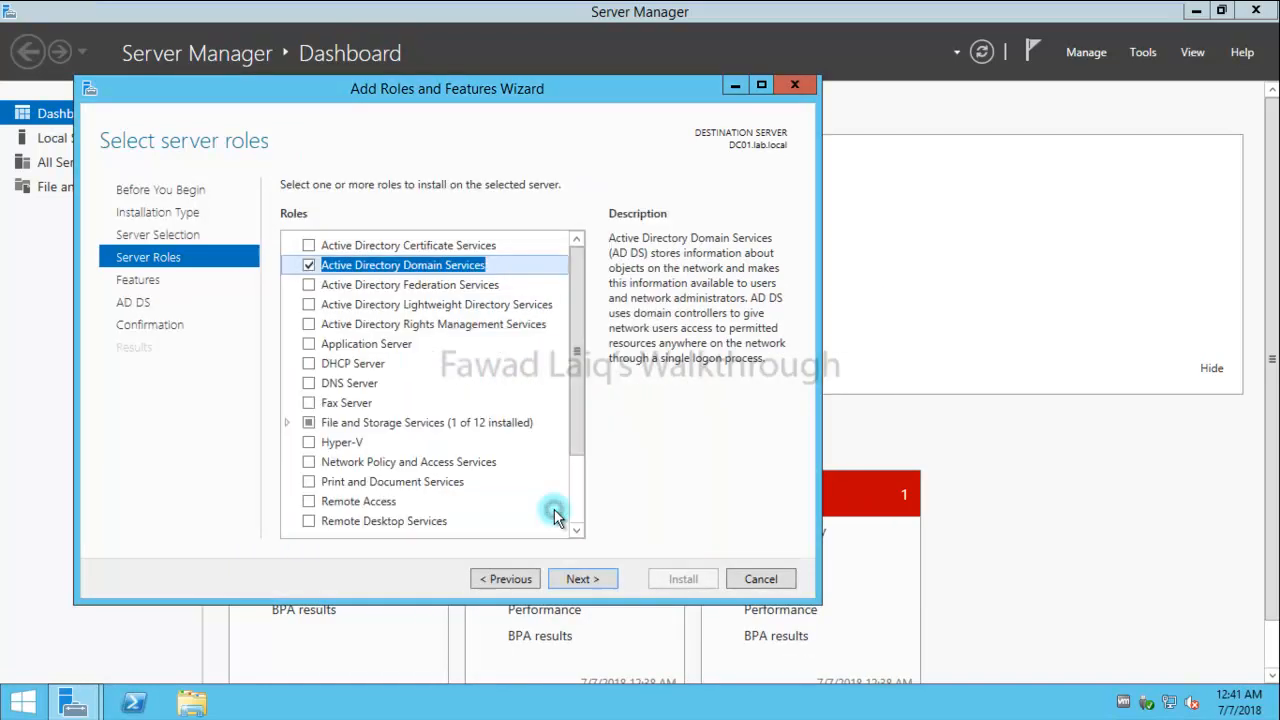
pyautogui.click(585, 580)
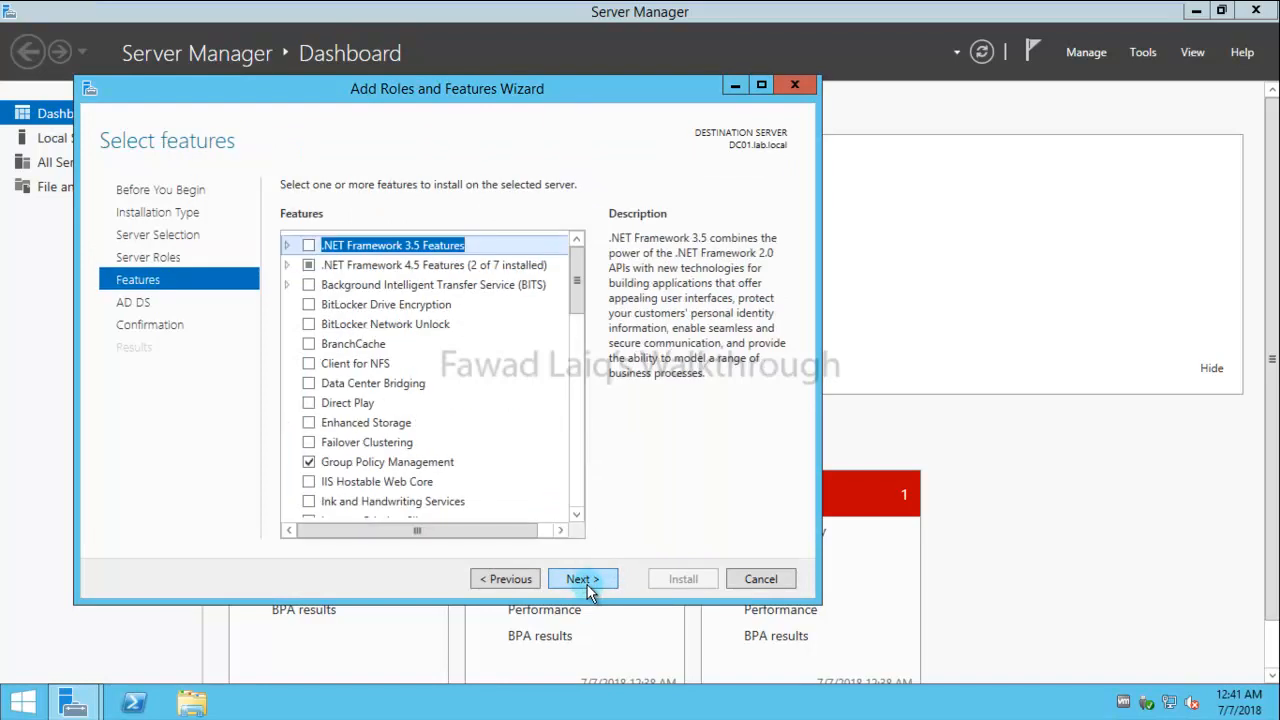
# - Allow automatic restart, install AD DS, and close the finished wizard
pyautogui.click(585, 580)
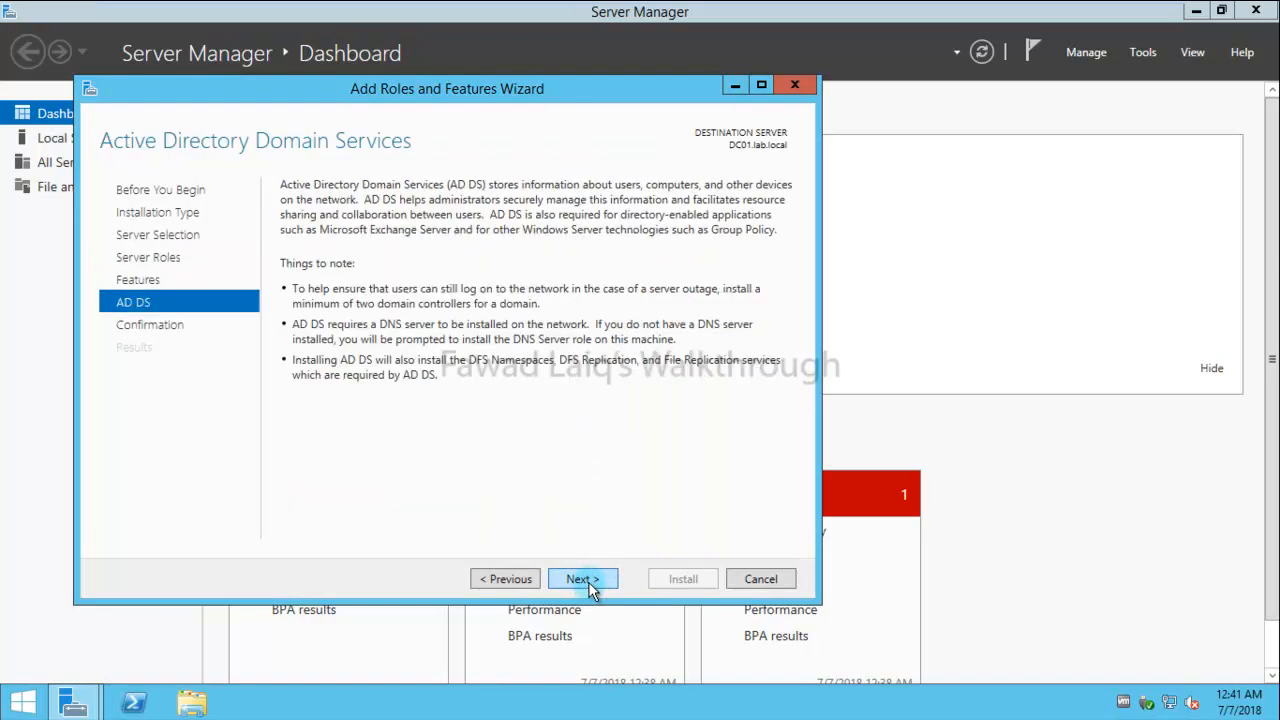
pyautogui.click(585, 580)
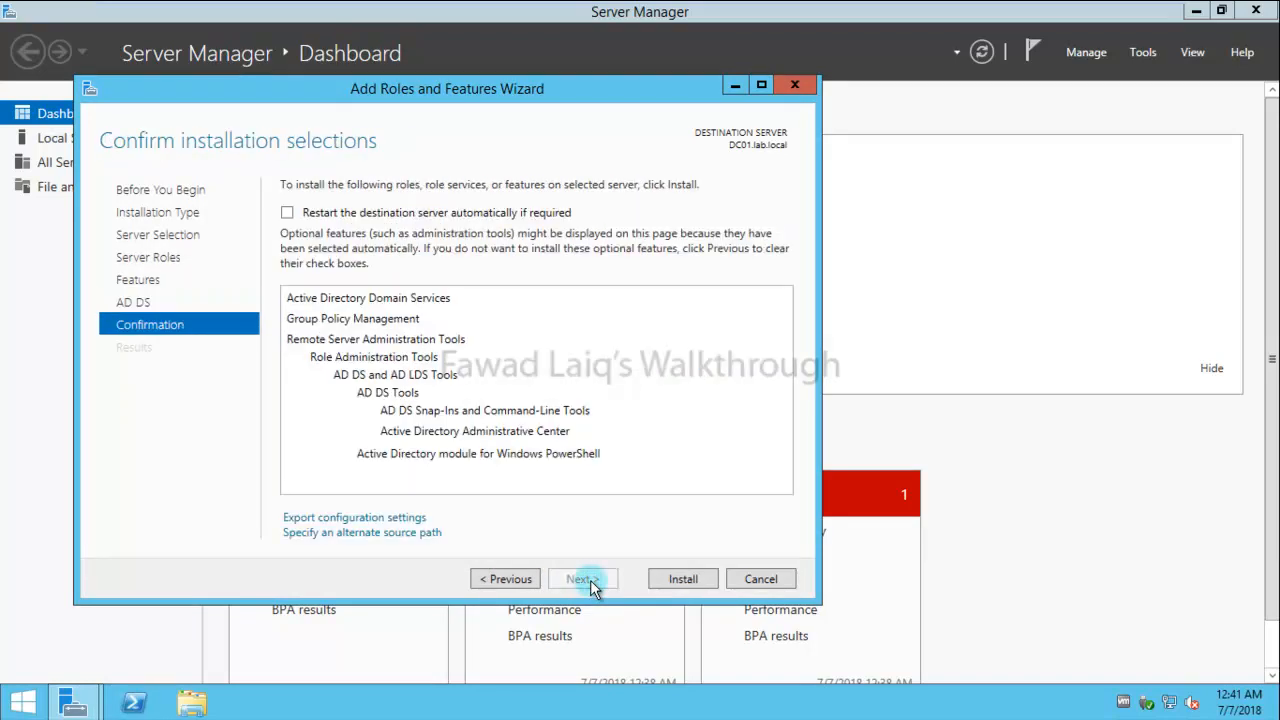
pyautogui.click(287, 214)
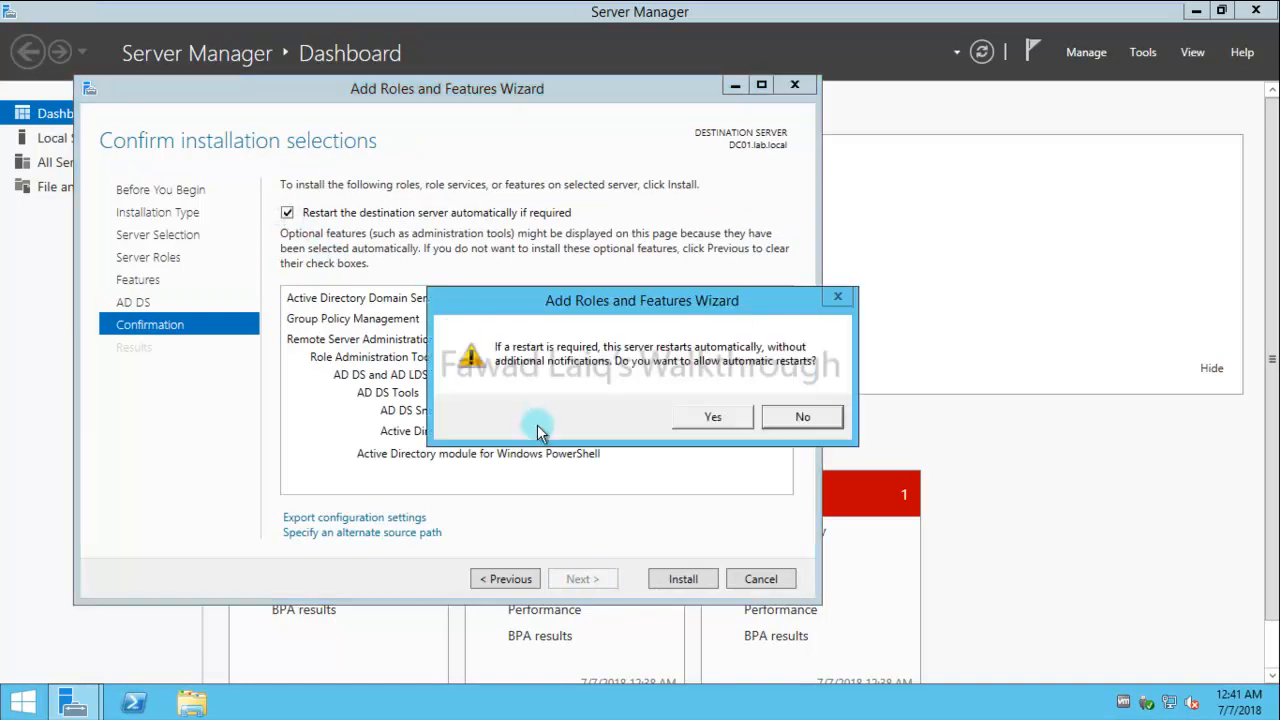
pyautogui.click(712, 417)
pyautogui.click(684, 580)
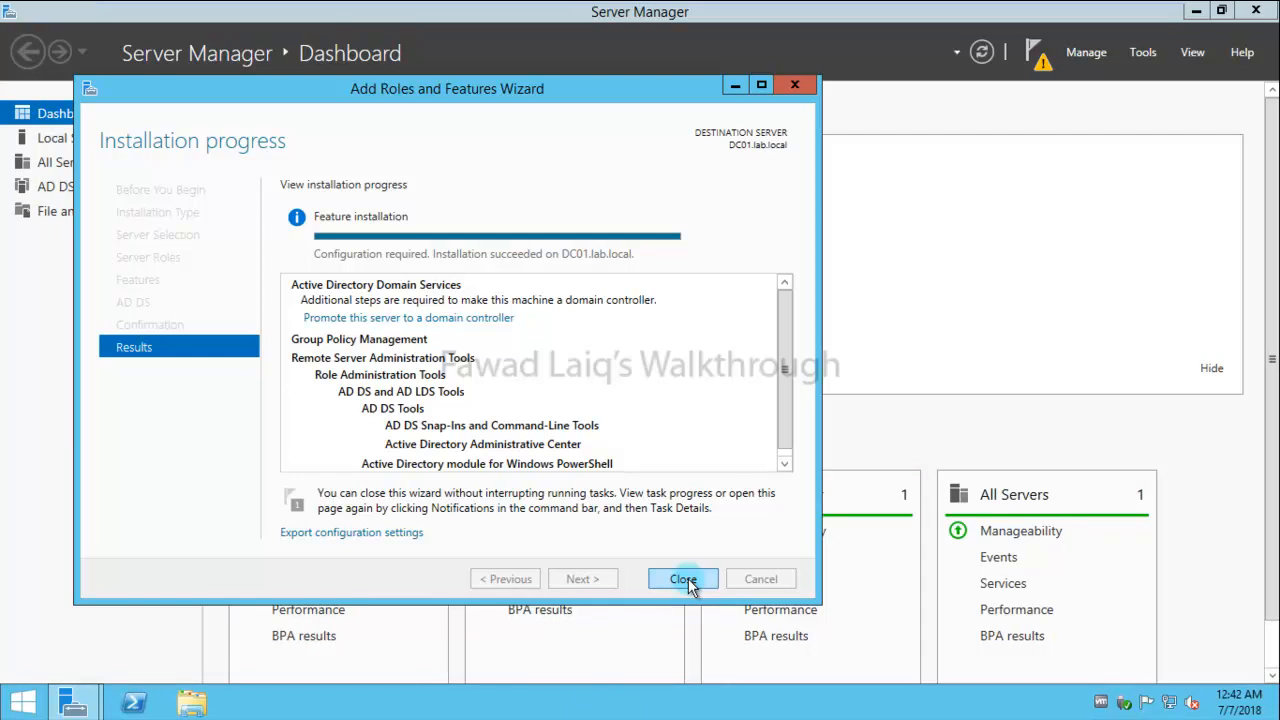
pyautogui.click(684, 579)
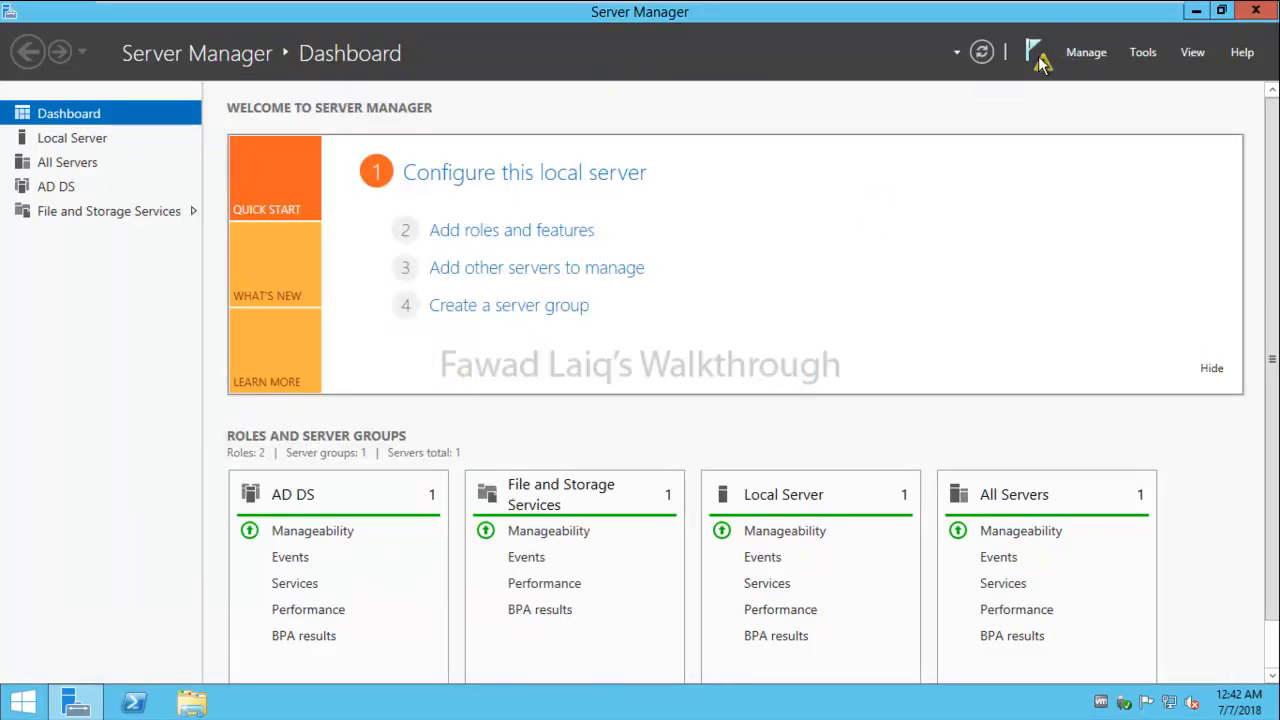
# - Launch DC01's domain controller promotion and keep adding a DC to the existing lab.local domain
pyautogui.click(1035, 57)
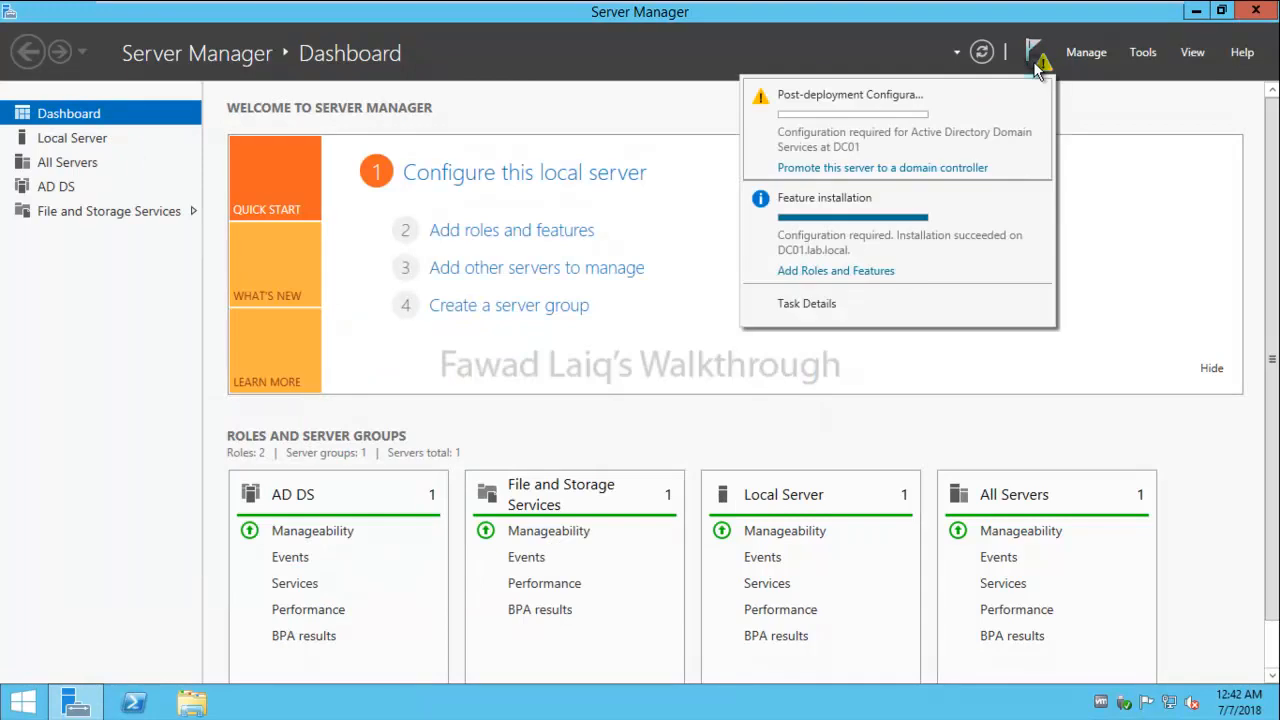
pyautogui.click(869, 170)
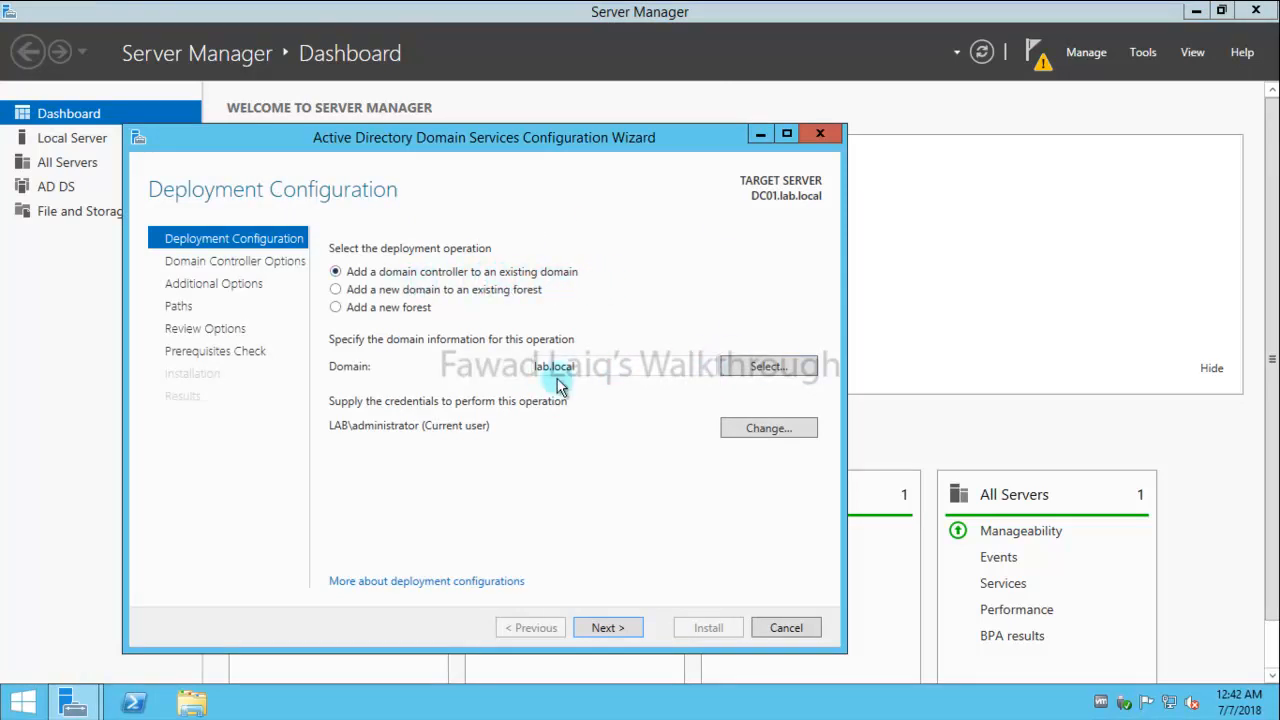
pyautogui.click(614, 633)
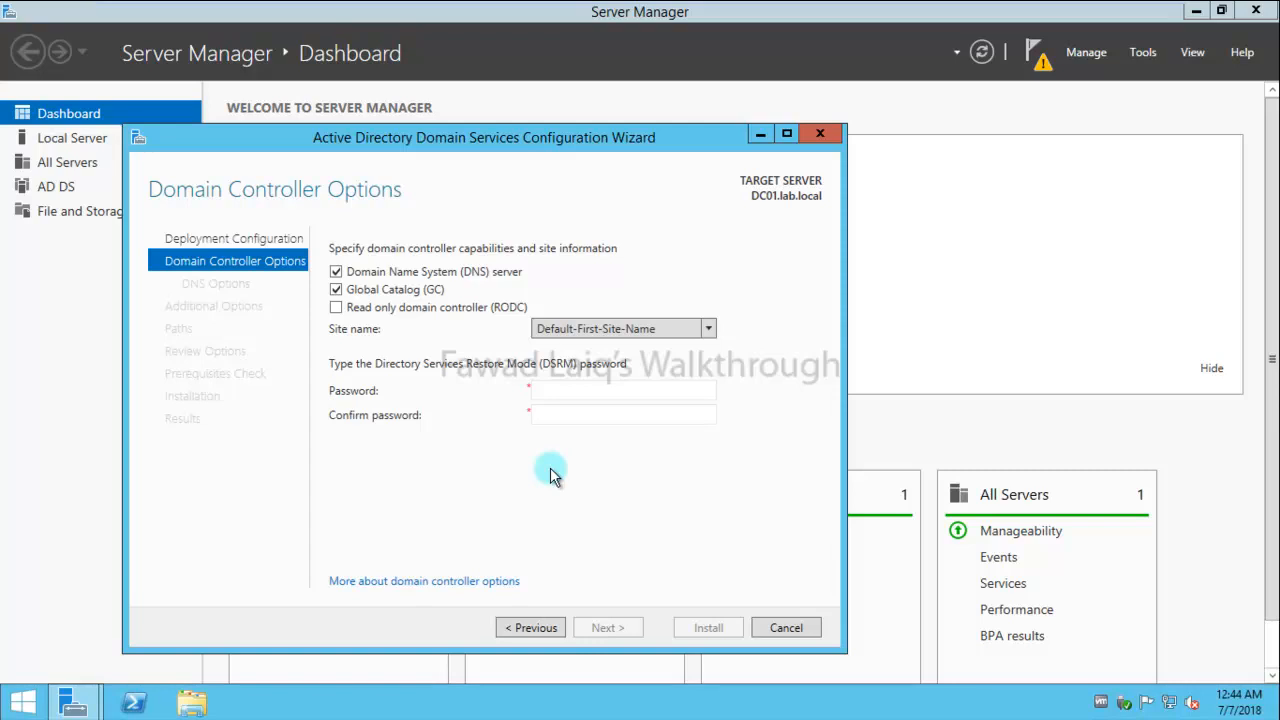
# - Enter and confirm the Directory Services Restore Mode password
pyautogui.click(604, 389)
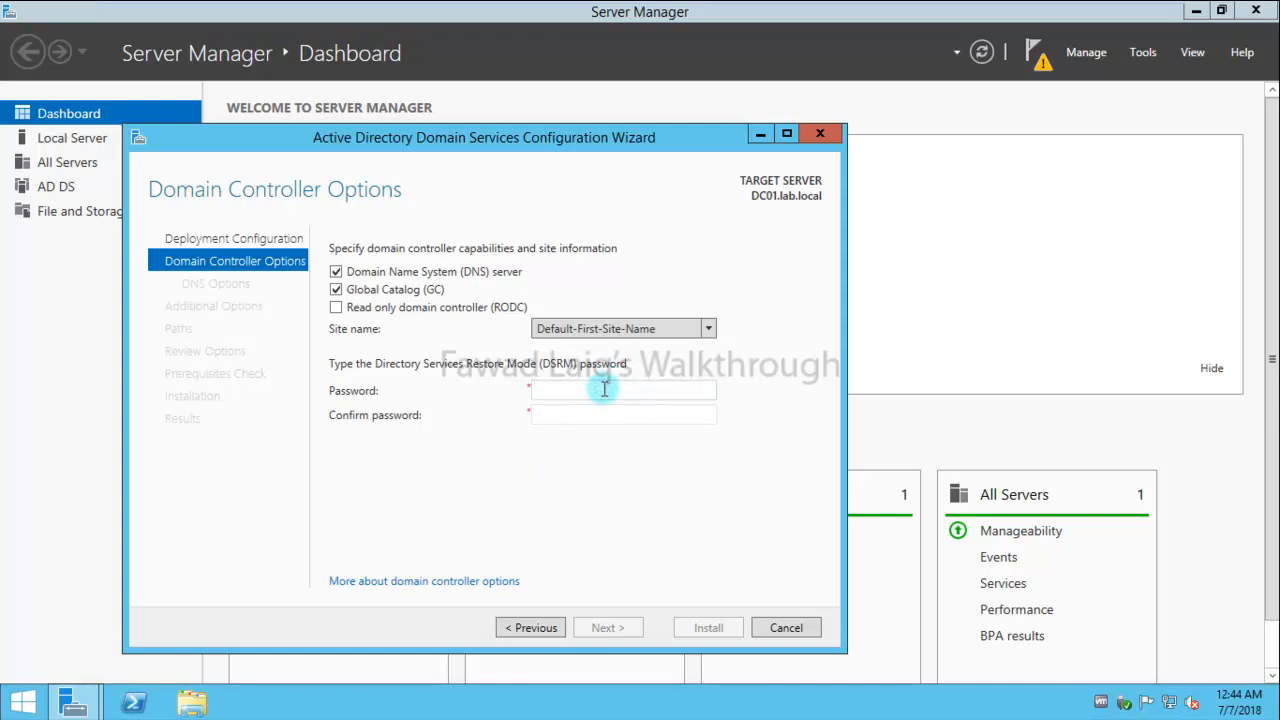
pyautogui.write('••••••')
pyautogui.press('BackSpace')
pyautogui.press('BackSpace')
pyautogui.press('BackSpace')
pyautogui.press('BackSpace')
pyautogui.press('BackSpace')
pyautogui.write('•••••••')
pyautogui.press('Tab')
pyautogui.write('•••')
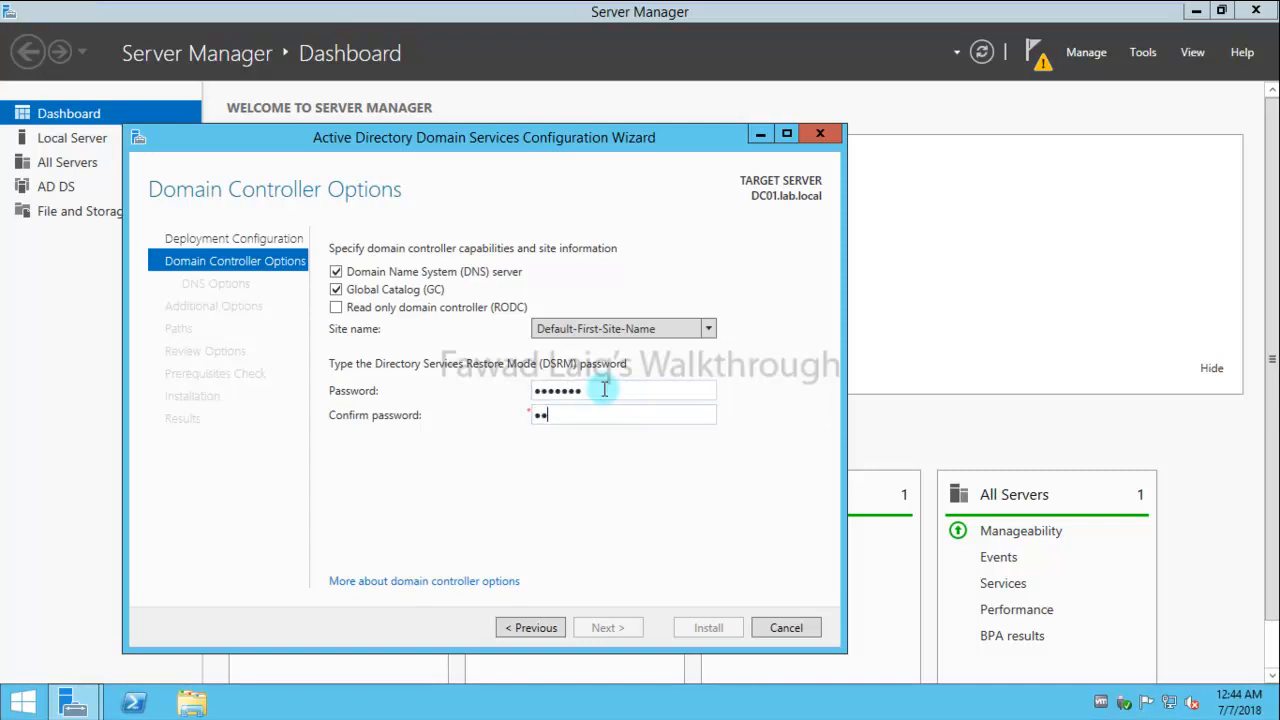
pyautogui.write('••••')
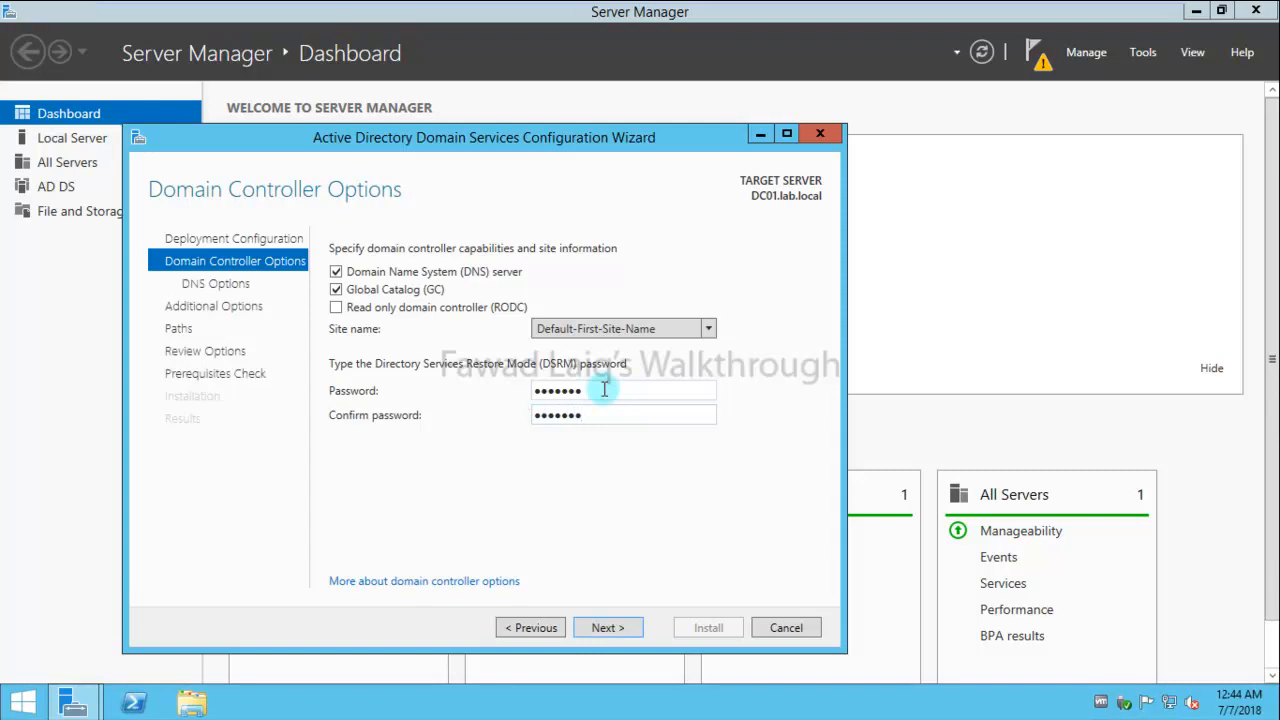
# - Accept the default DNS, replication, and path settings and the review, up to the passed prerequisite checks
pyautogui.click(617, 630)
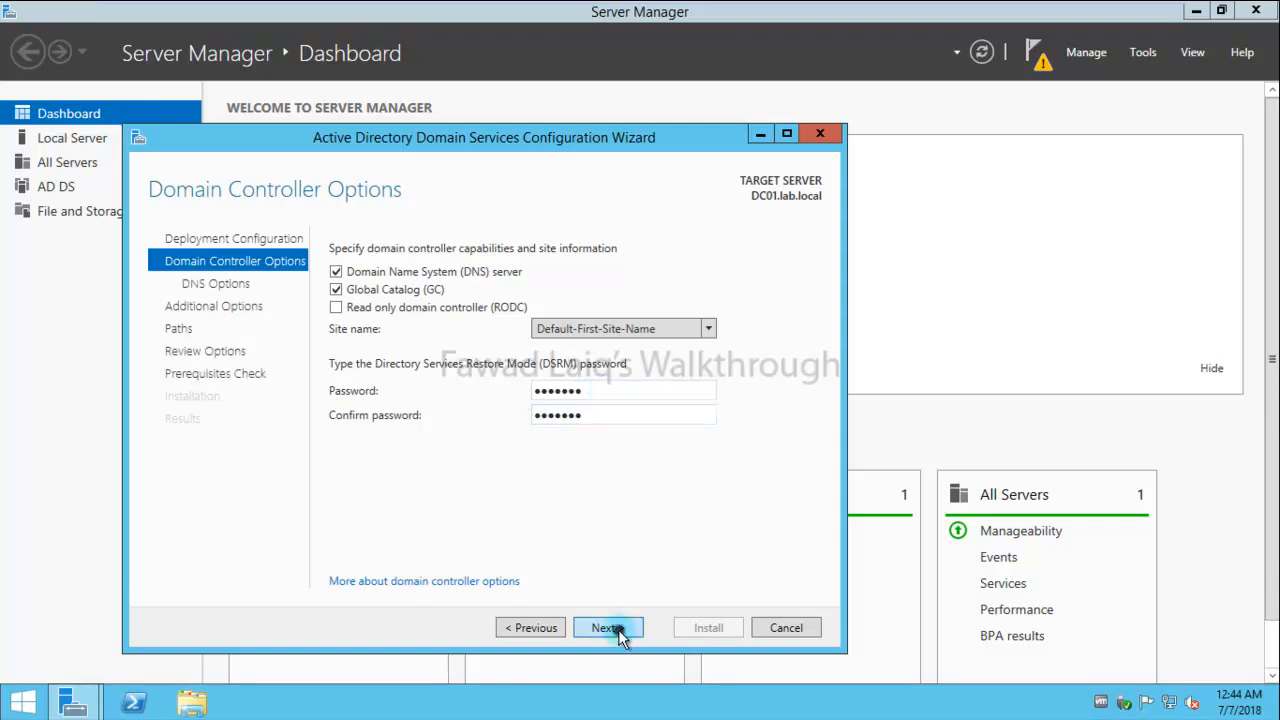
pyautogui.click(619, 632)
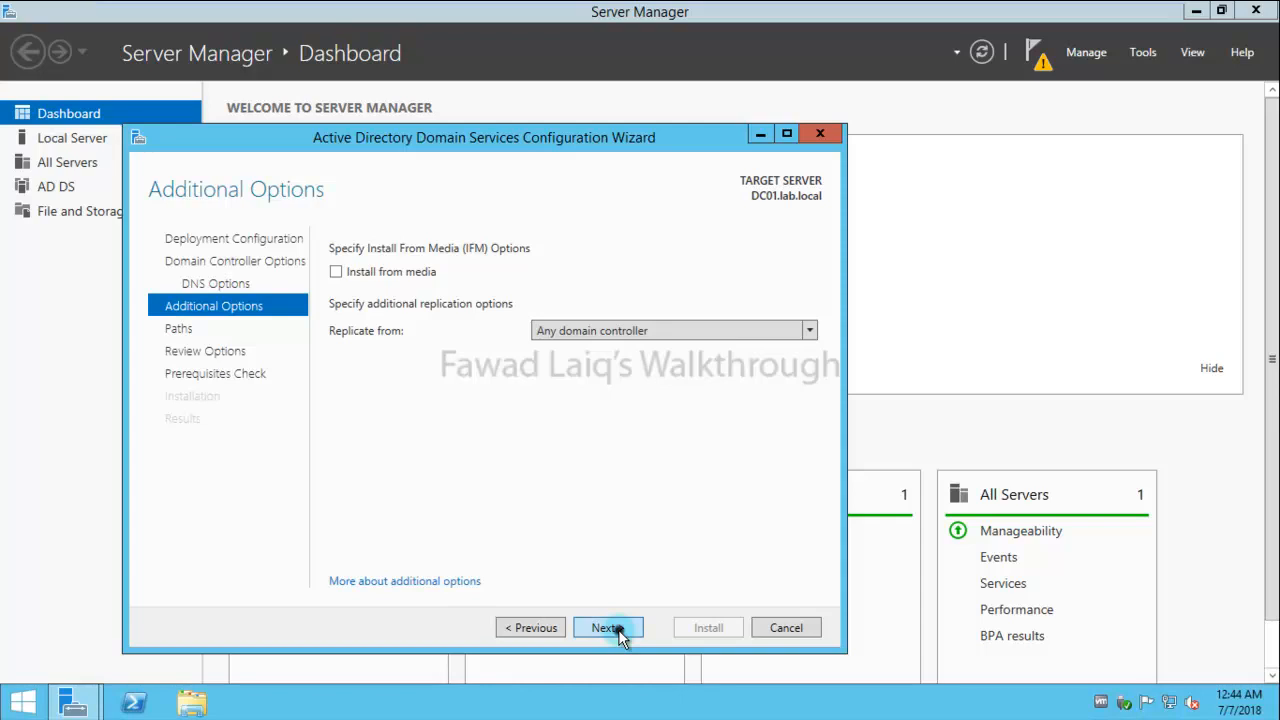
pyautogui.click(619, 630)
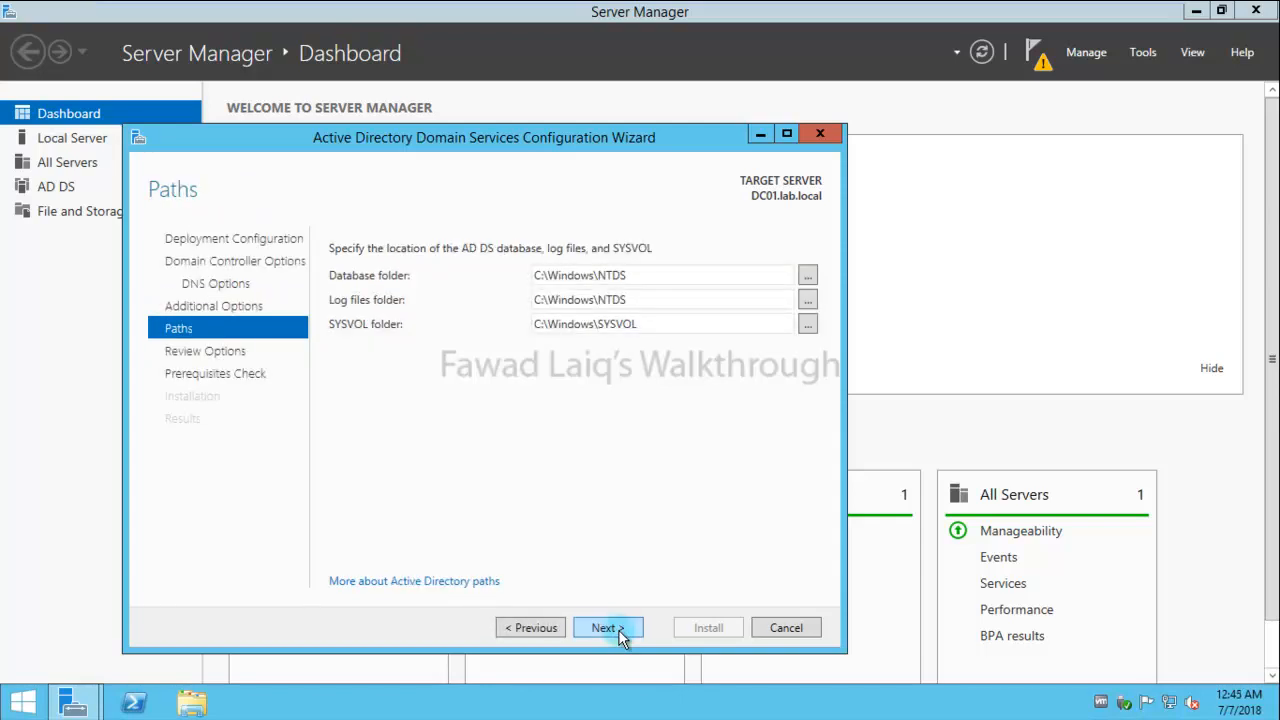
pyautogui.click(618, 629)
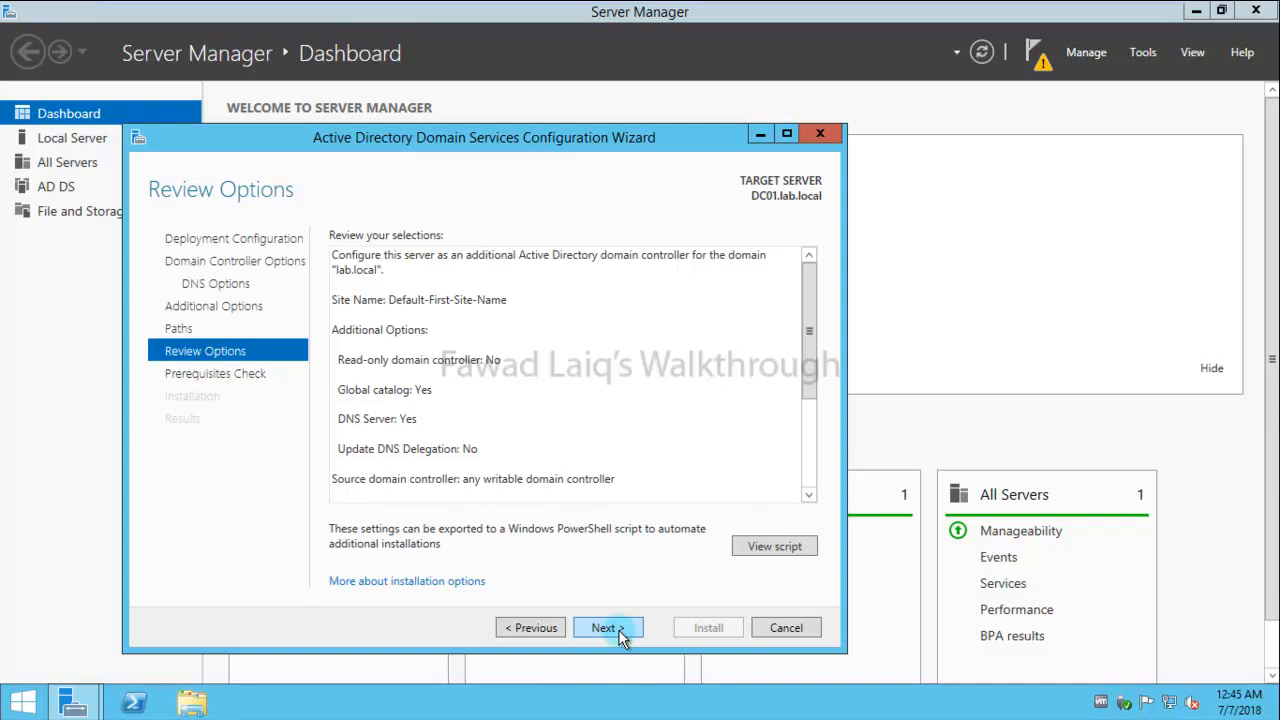
pyautogui.click(618, 629)
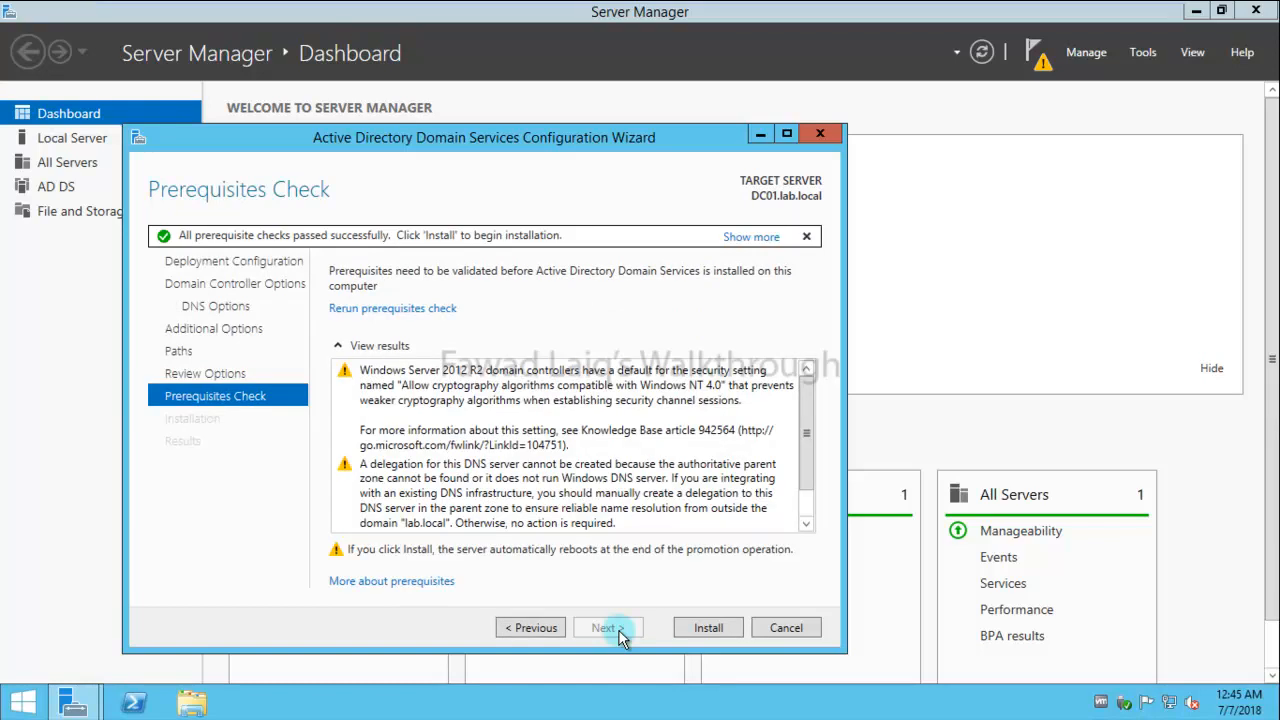
# - Install AD DS on DC01, dismiss the sign-out notice, and close the Results page
pyautogui.click(708, 628)
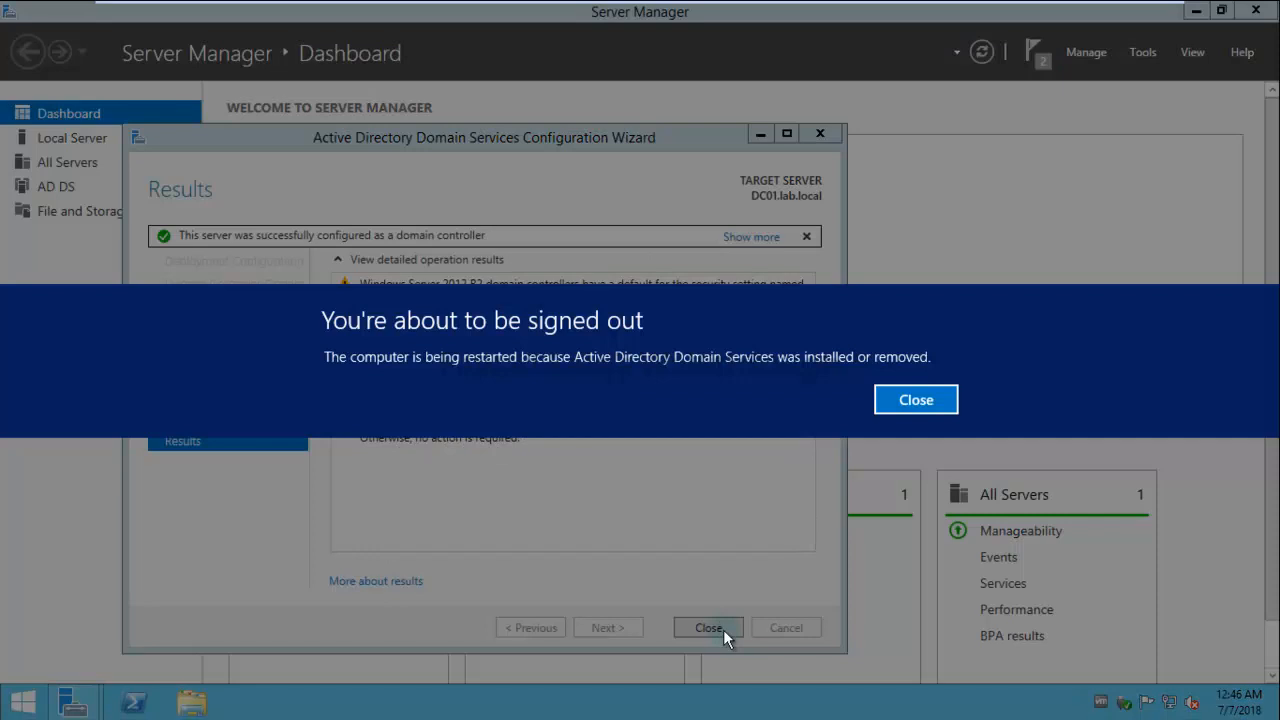
pyautogui.click(916, 400)
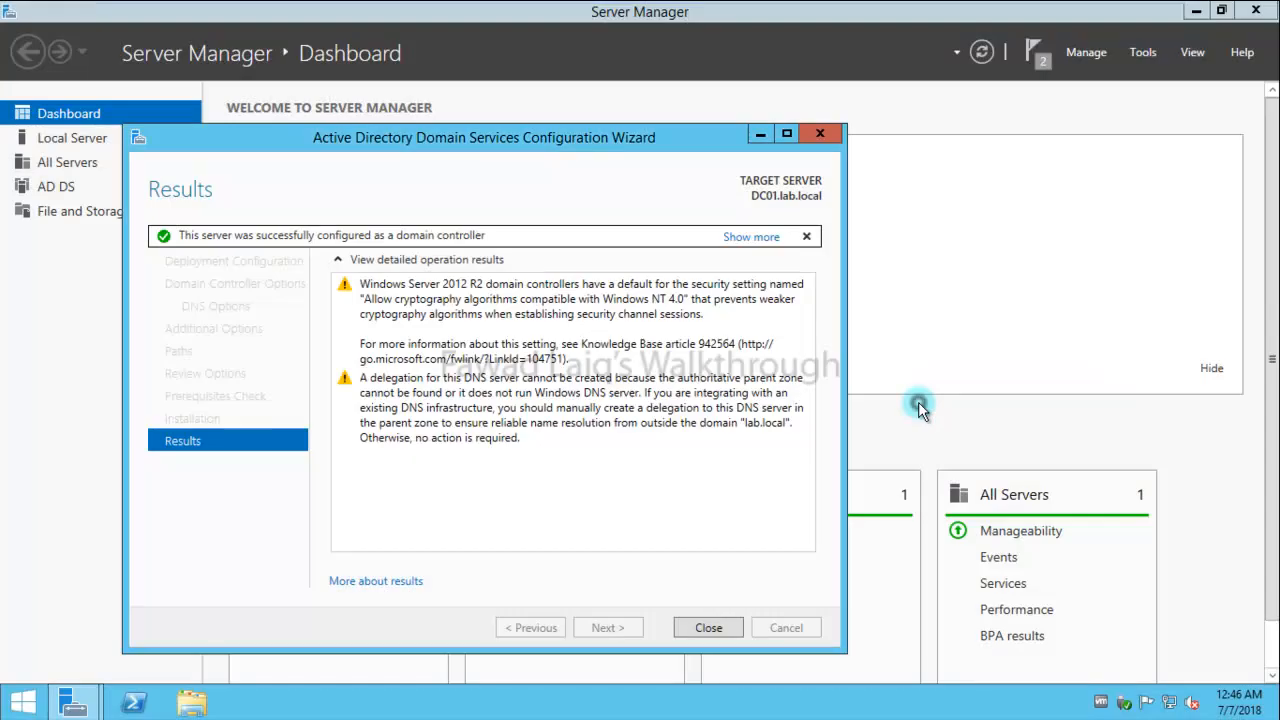
pyautogui.click(710, 628)
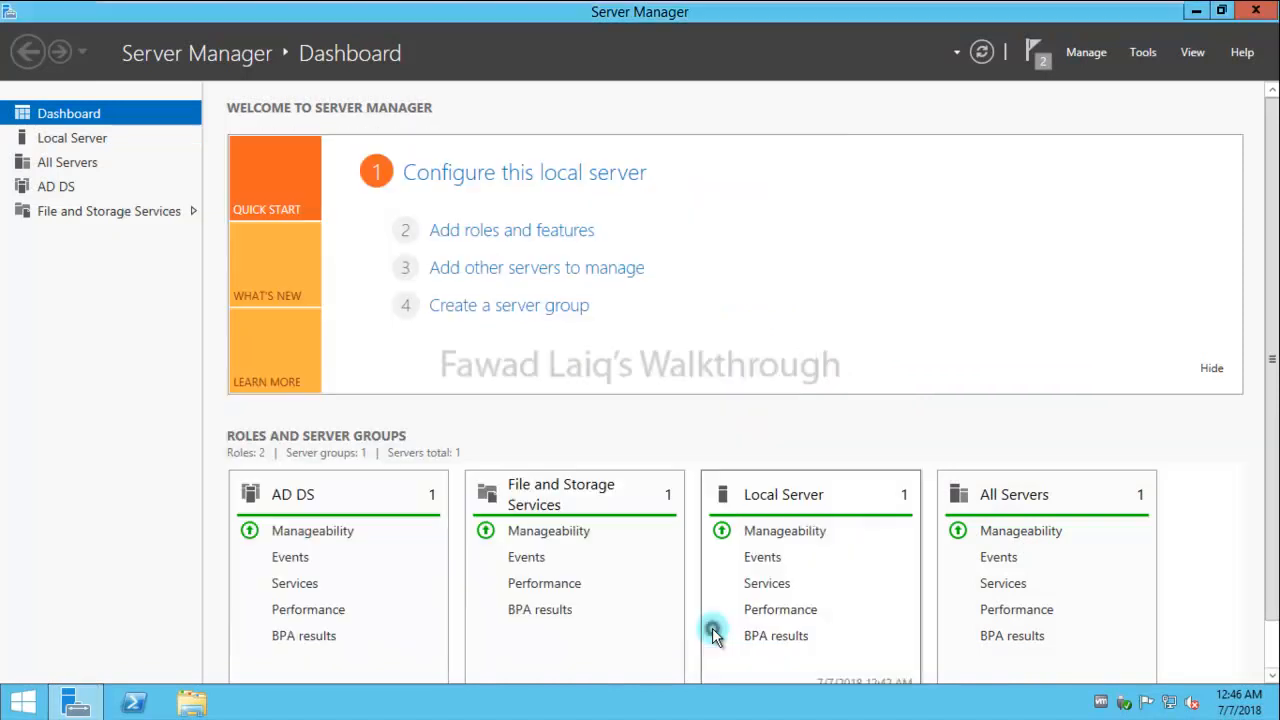
# - Send Ctrl+Alt+Del to the restarted DC01 from the VM menu to reach the sign-in prompt
pyautogui.click(1038, 52)
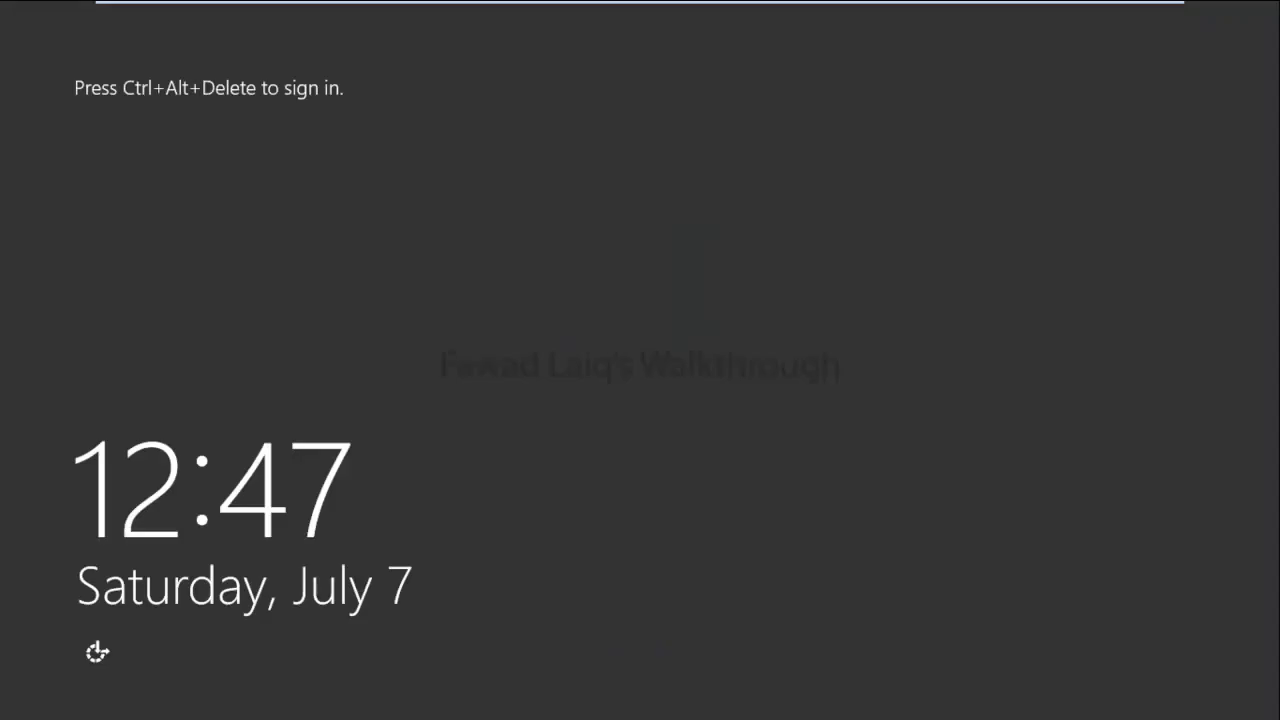
pyautogui.moveTo(260, 5)
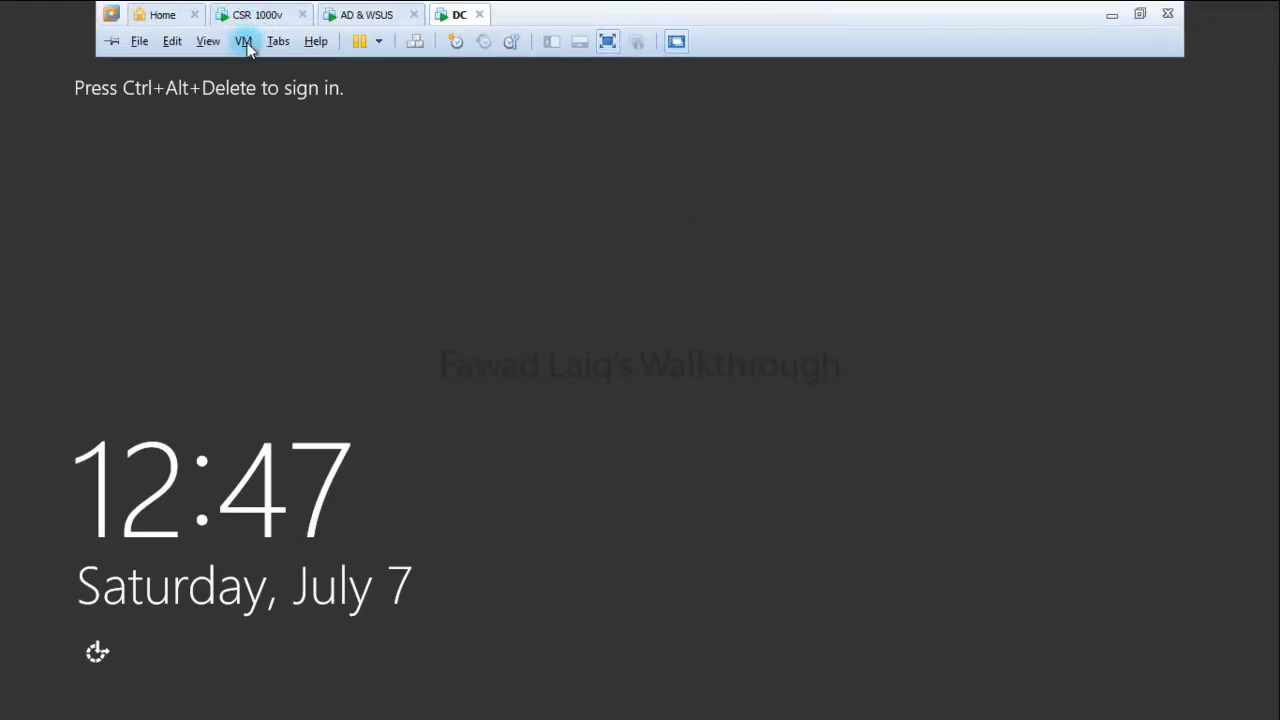
pyautogui.click(246, 41)
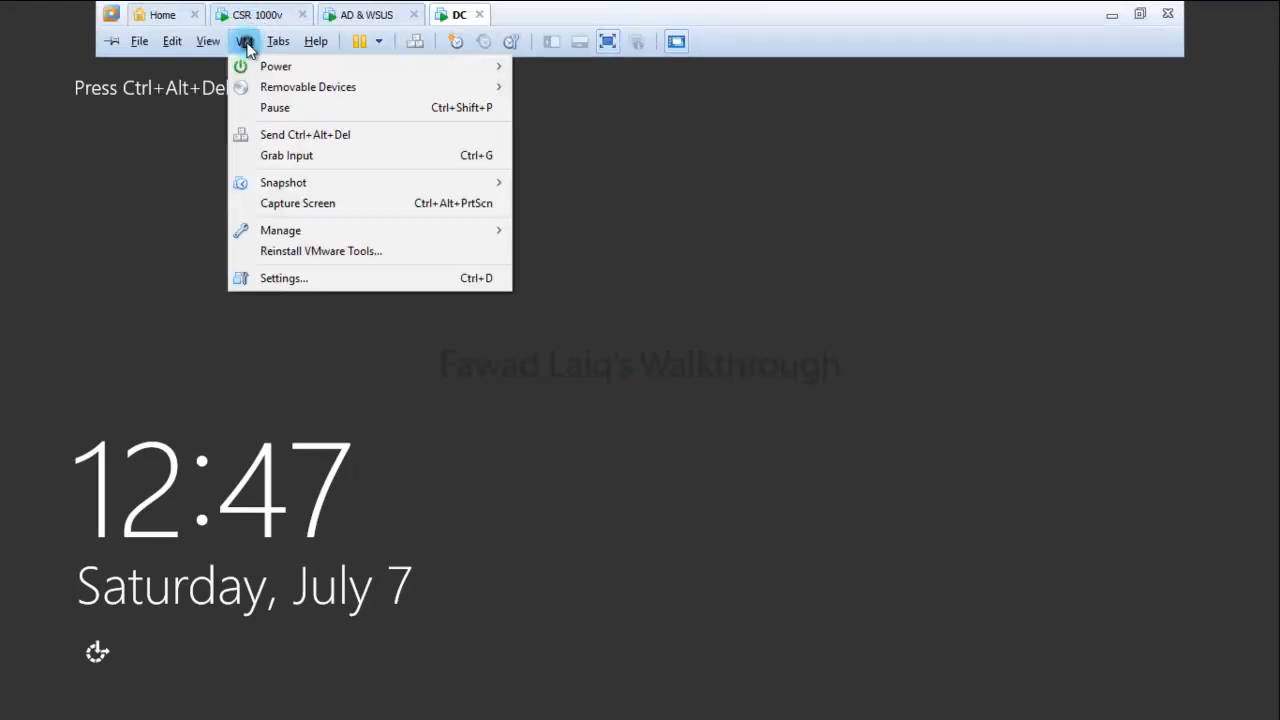
pyautogui.click(342, 144)
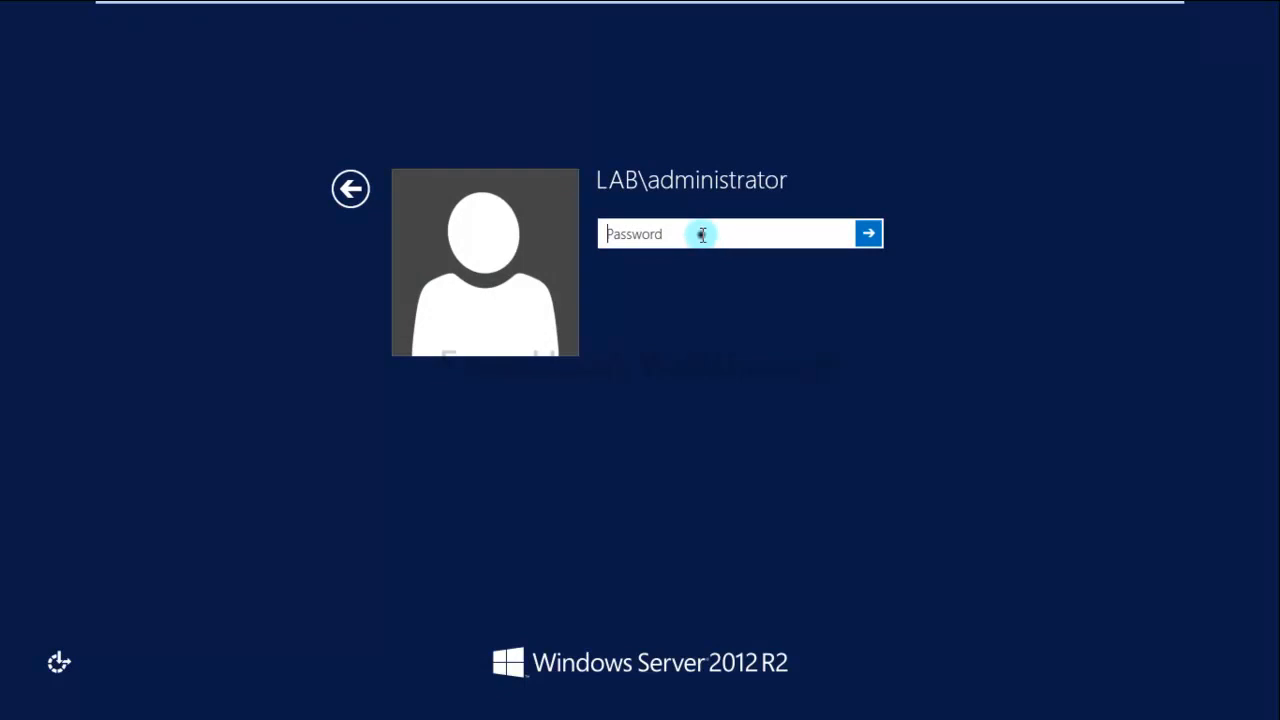
# - Sign in to DC01 as the LAB domain administrator with the account password
pyautogui.write('Pa$$w0rd')
pyautogui.press('Return')
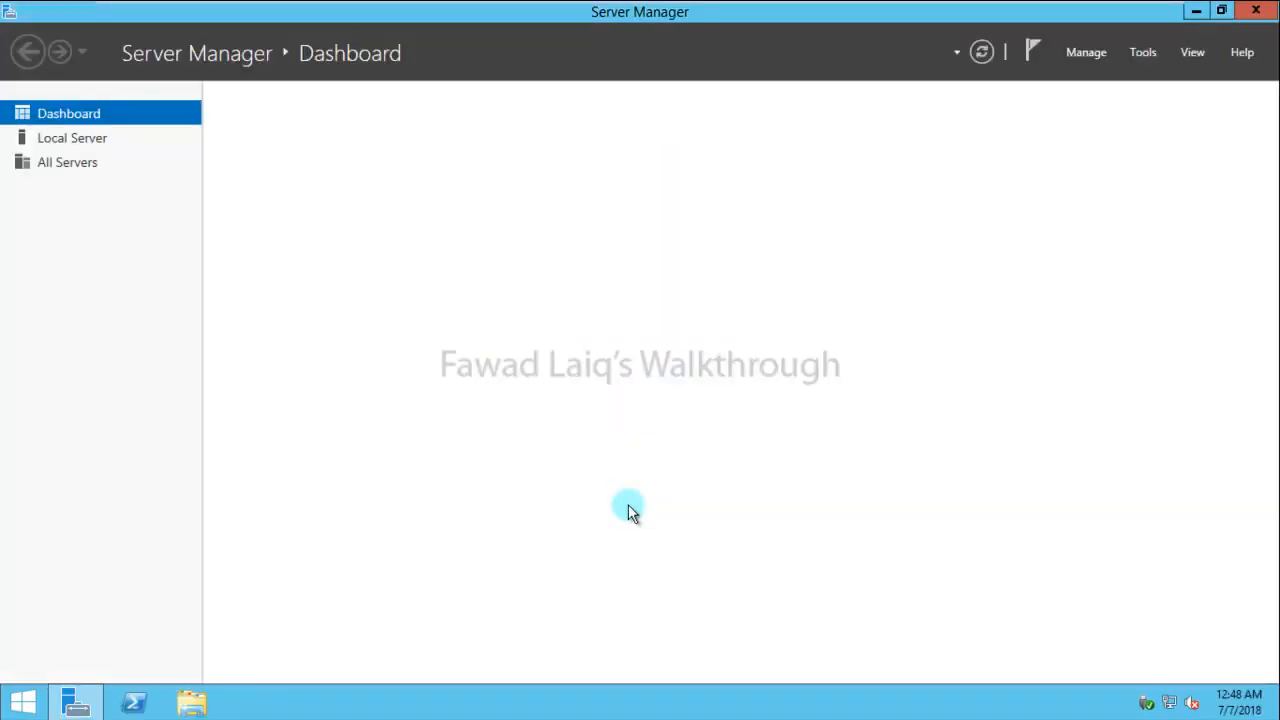
pyautogui.click(1141, 56)
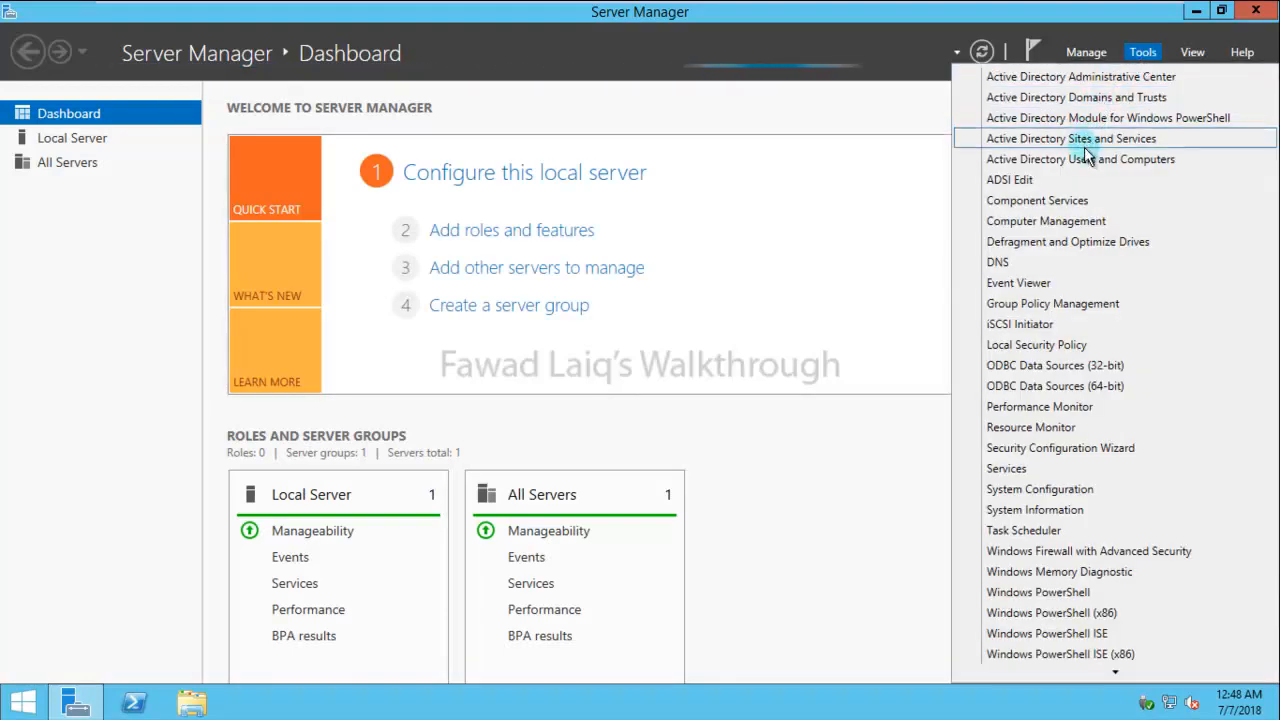
pyautogui.click(1071, 162)
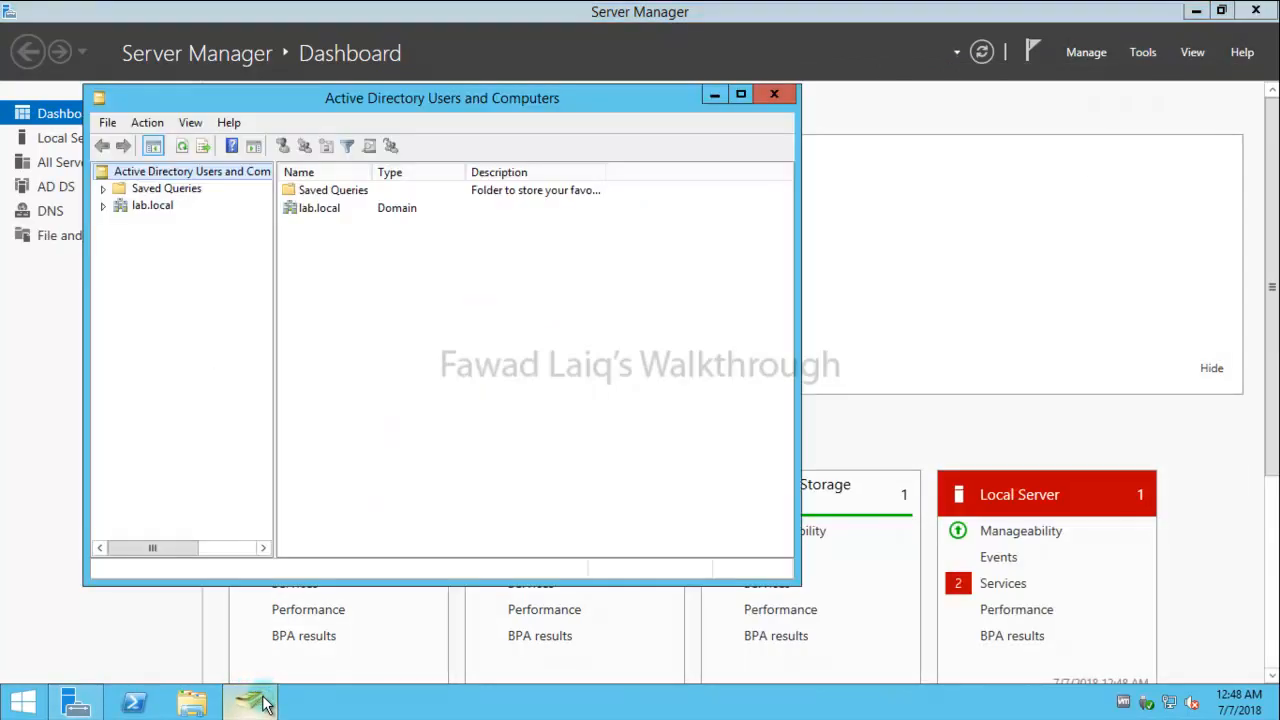
pyautogui.click(103, 206)
pyautogui.click(120, 256)
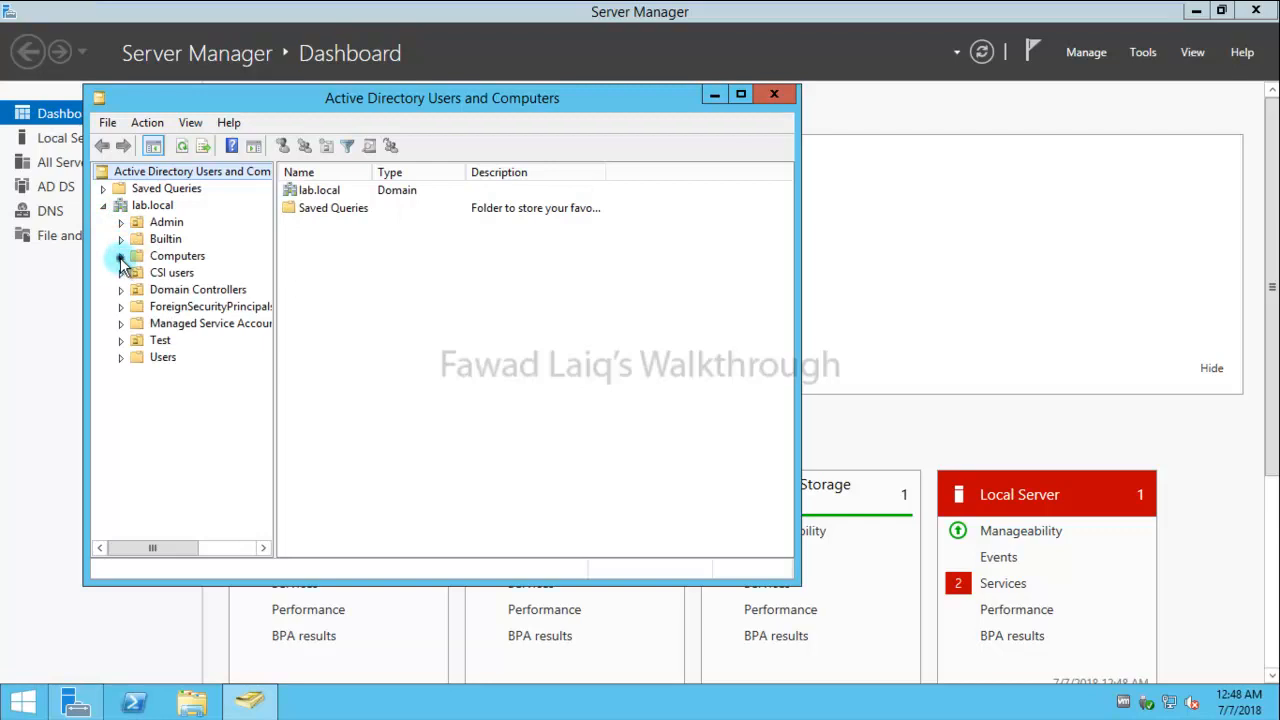
pyautogui.click(172, 290)
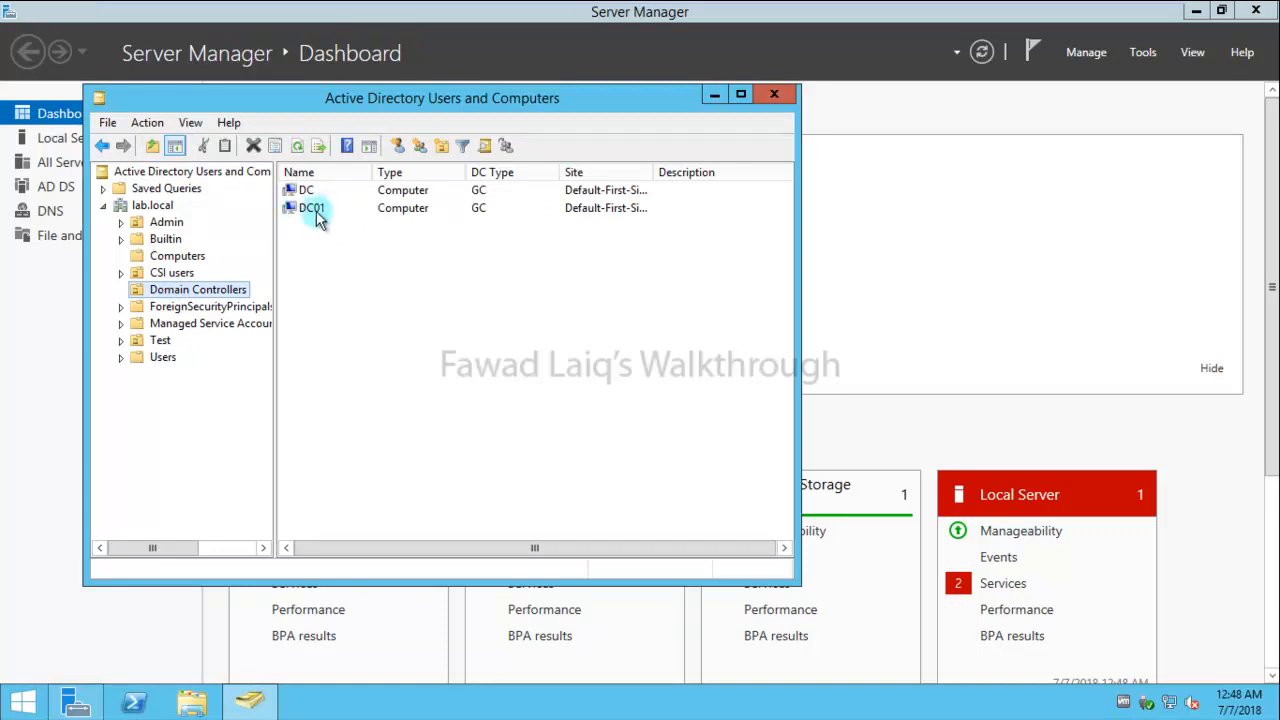
pyautogui.click(774, 94)
# - Search 'DNS' from the Start screen and launch DNS Manager
pyautogui.click(26, 704)
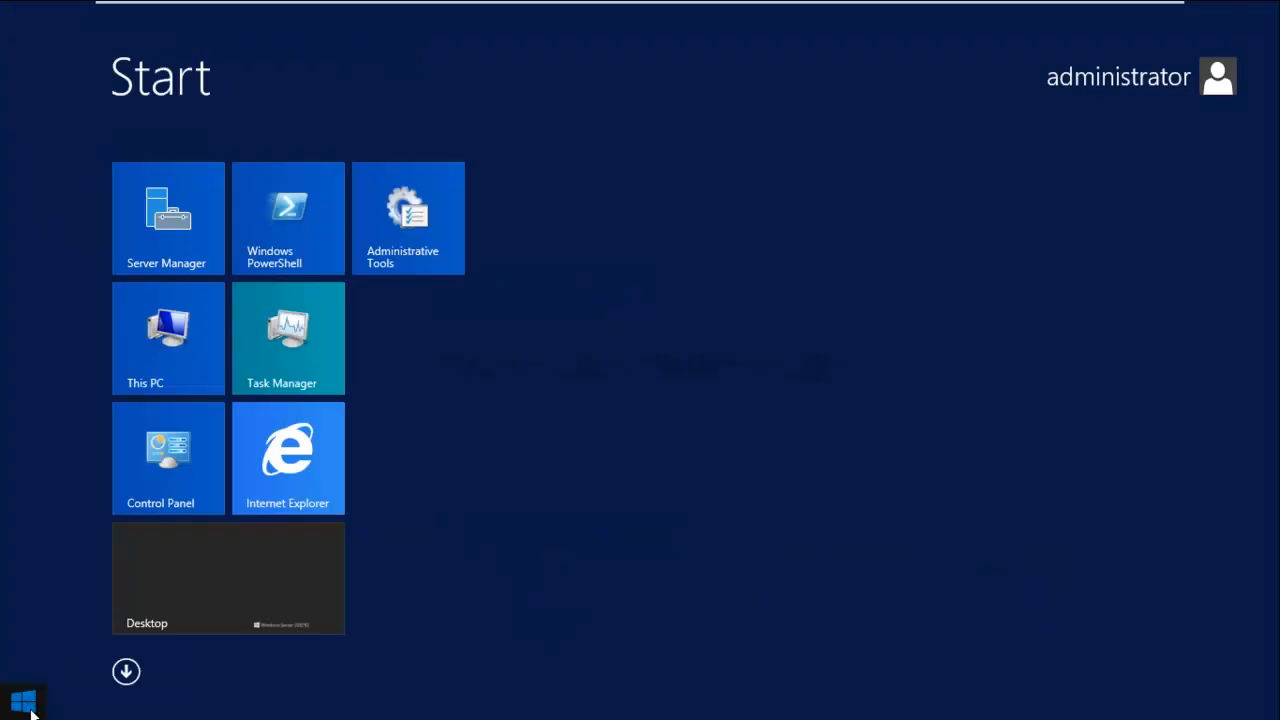
pyautogui.write('DNX')
pyautogui.press('BackSpace')
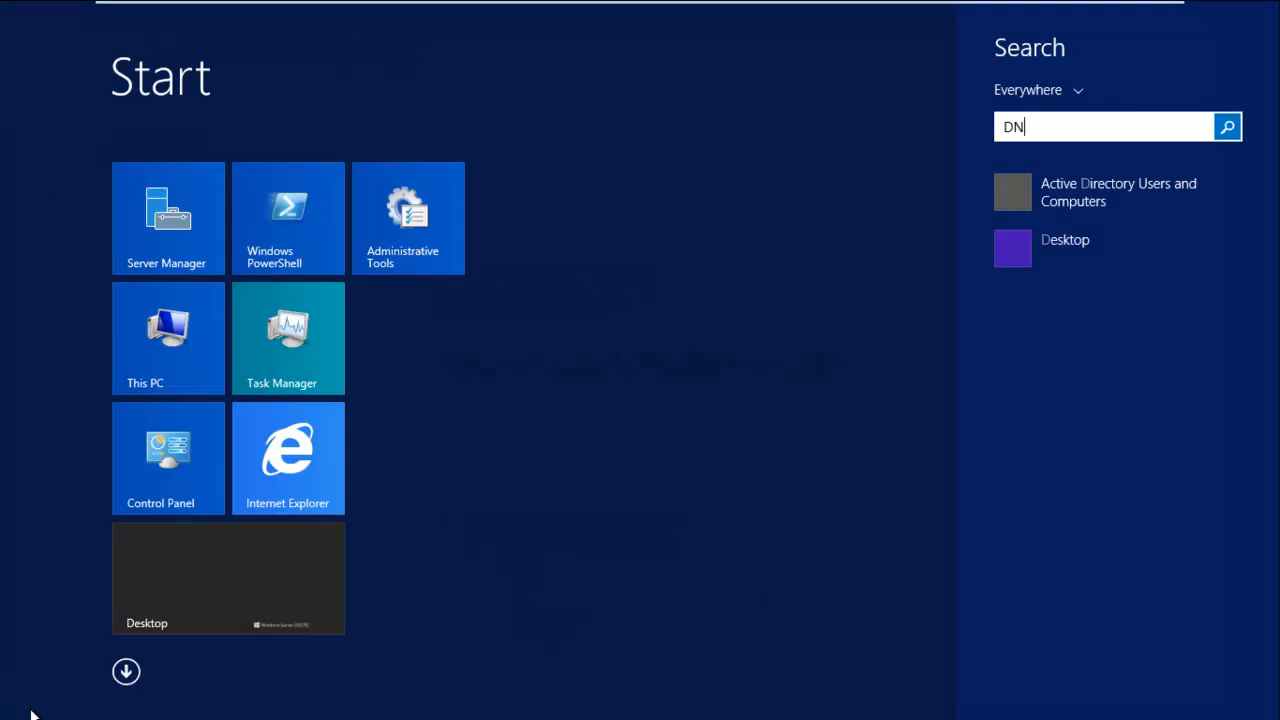
pyautogui.write('S')
pyautogui.click(1013, 258)
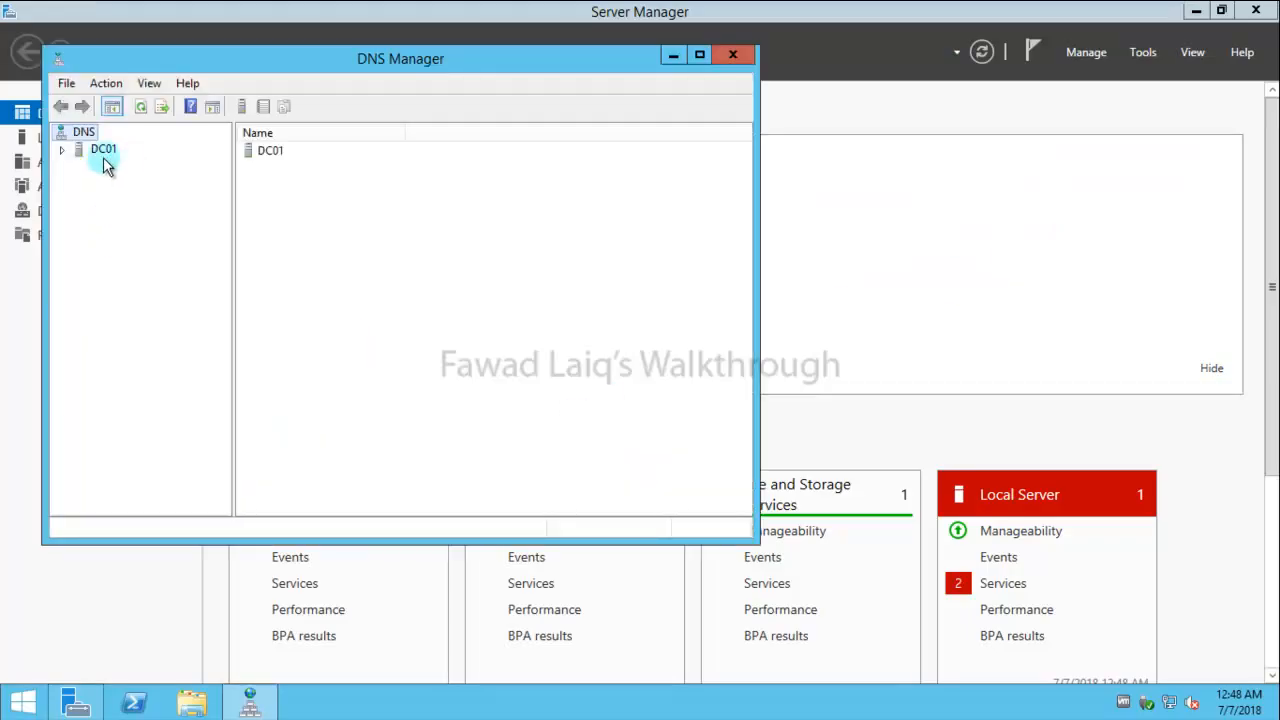
# - Expand DC01 > Forward Lookup Zones and refresh the lab.local zone to list its records
pyautogui.rightClick(104, 155)
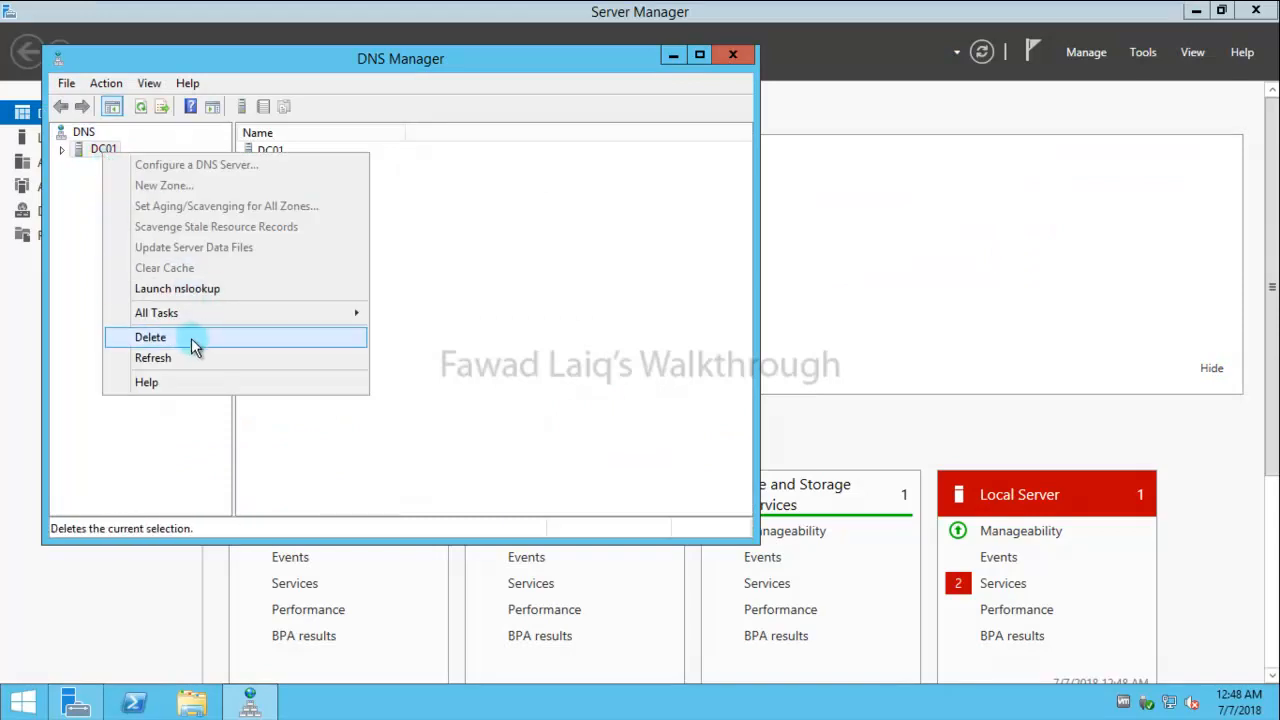
pyautogui.click(61, 150)
pyautogui.click(103, 149)
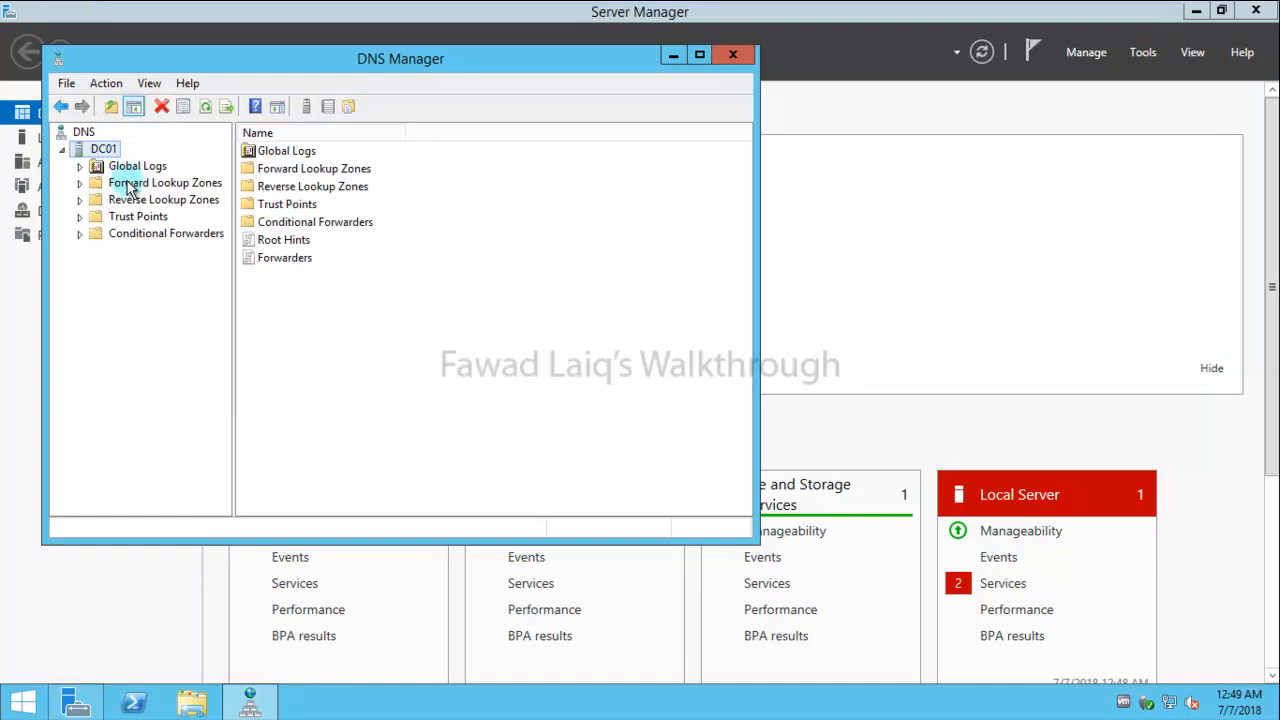
pyautogui.rightClick(128, 186)
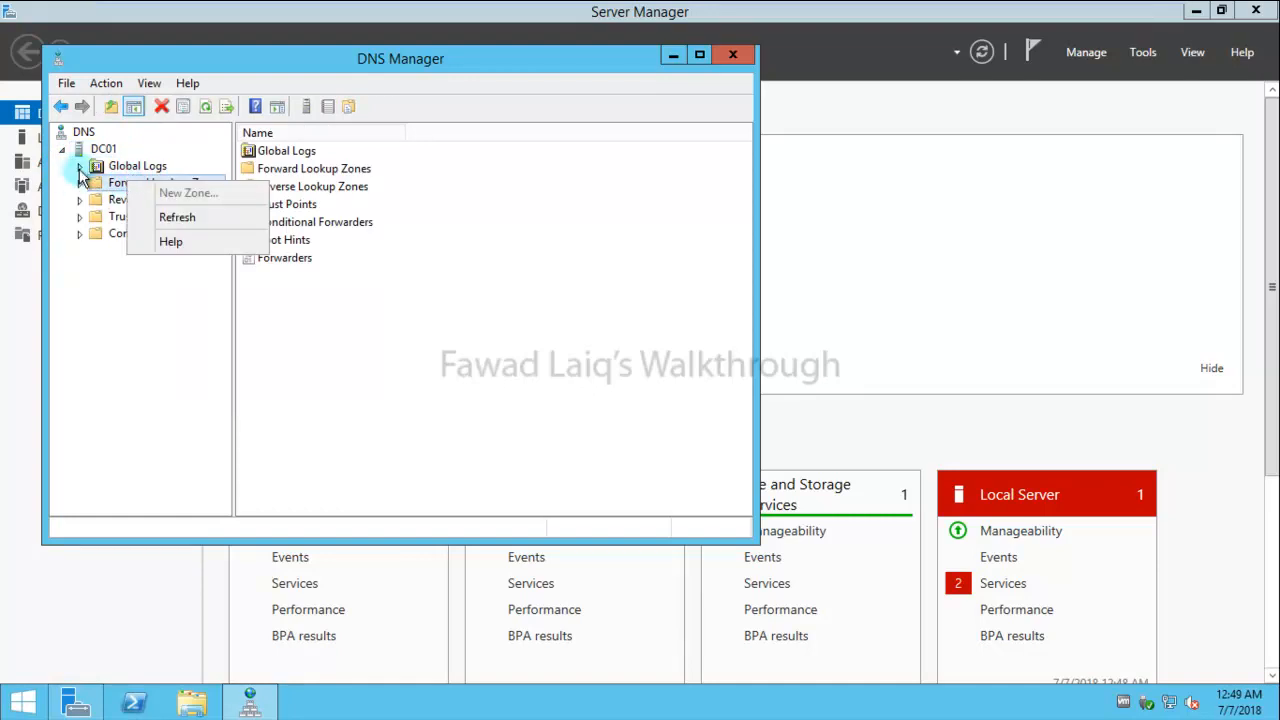
pyautogui.click(80, 184)
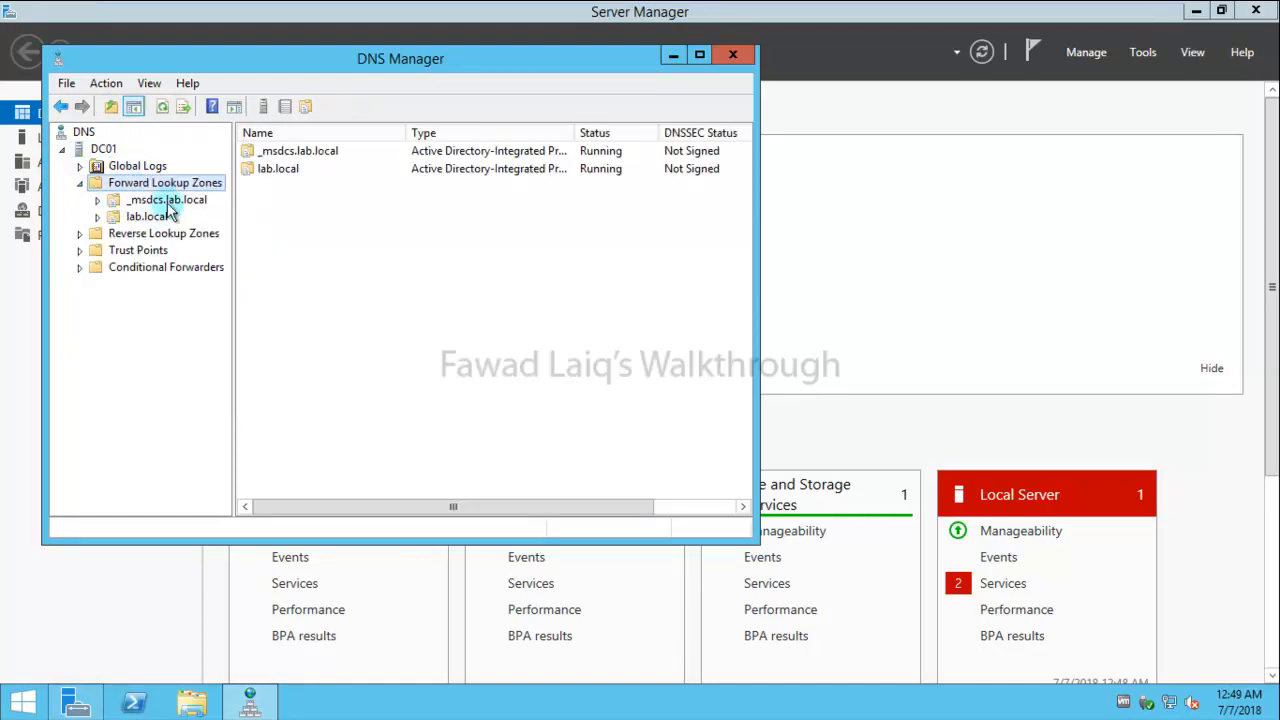
pyautogui.rightClick(147, 220)
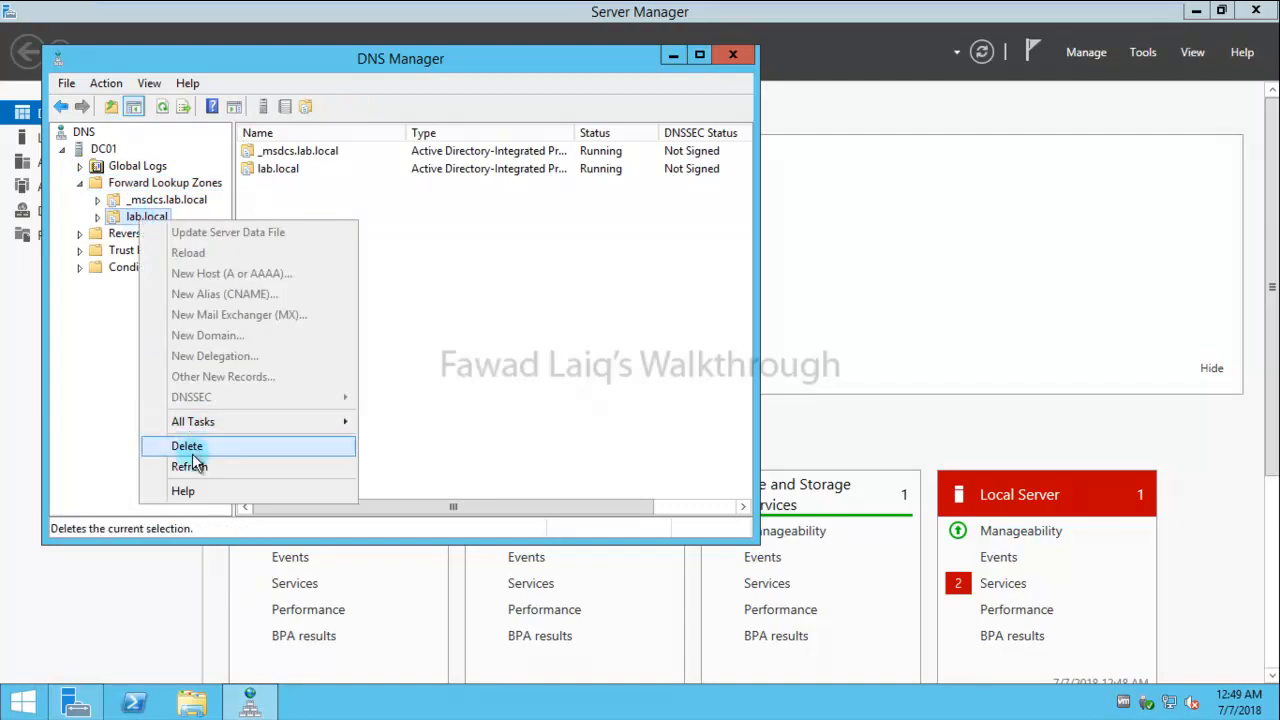
pyautogui.click(197, 478)
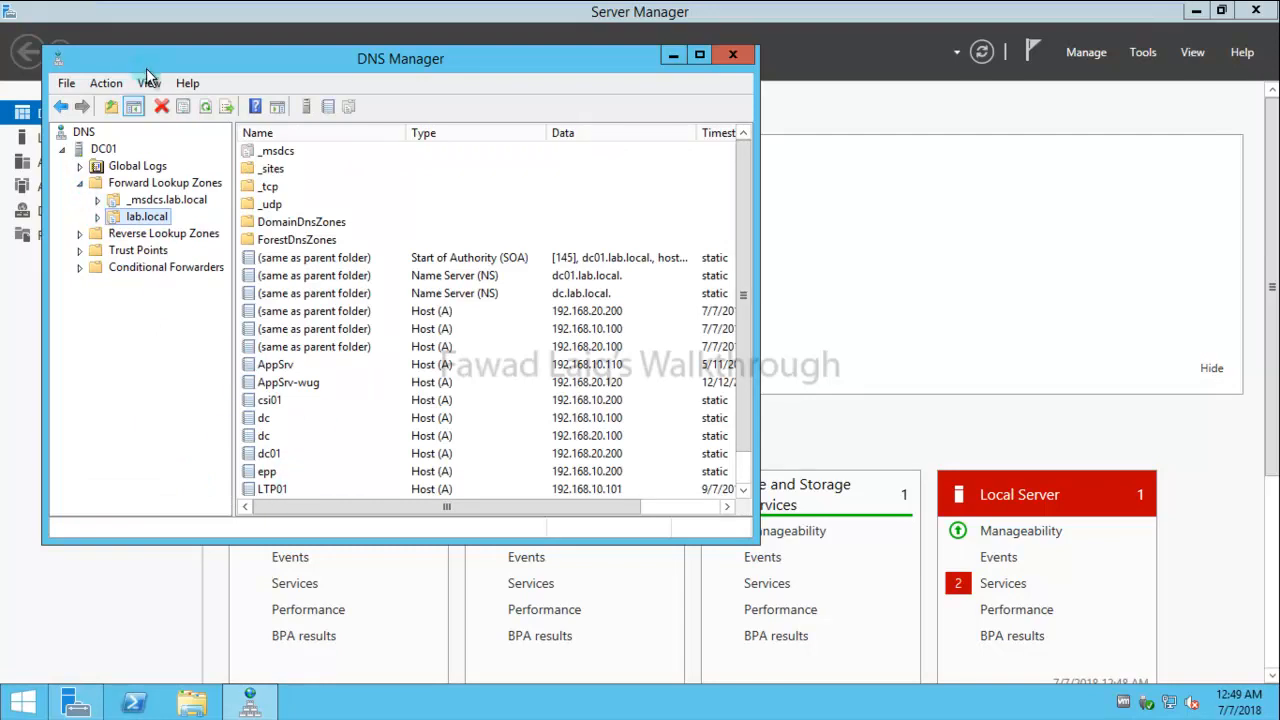
# - Review lab.local's Name Servers tab (dc and dc01), then close the properties and DNS Manager
pyautogui.click(100, 86)
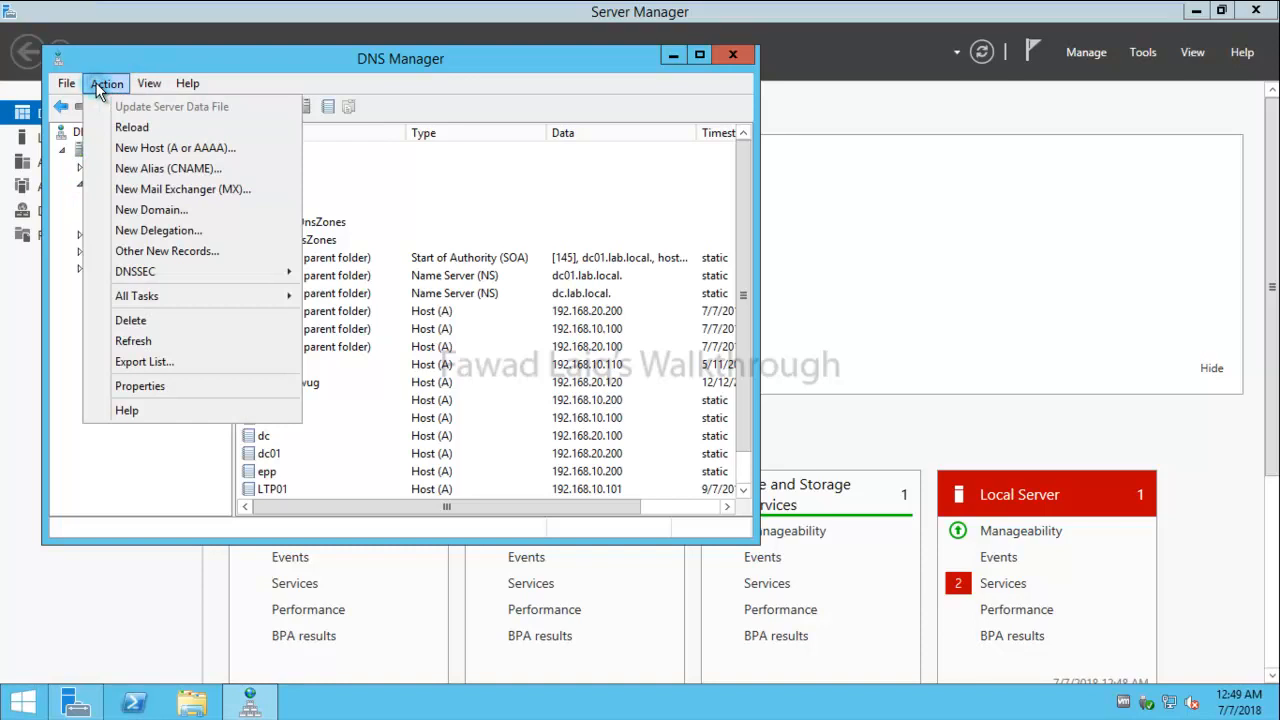
pyautogui.click(147, 388)
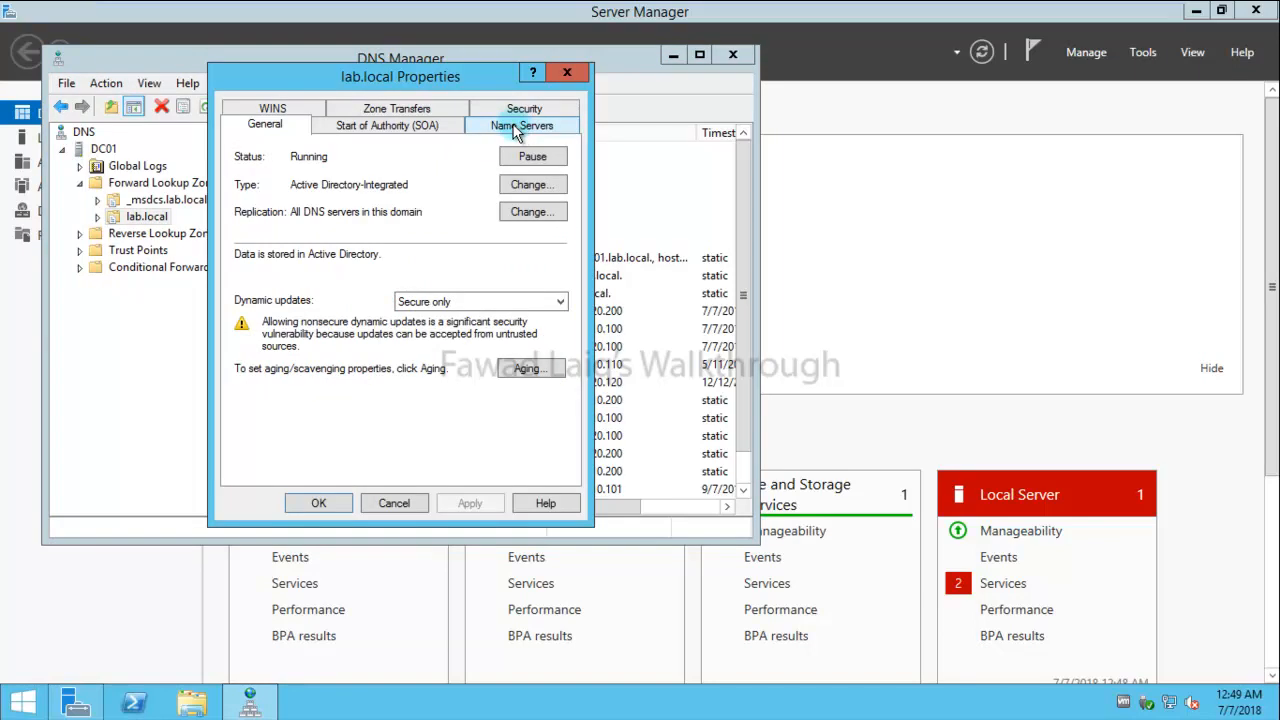
pyautogui.click(510, 125)
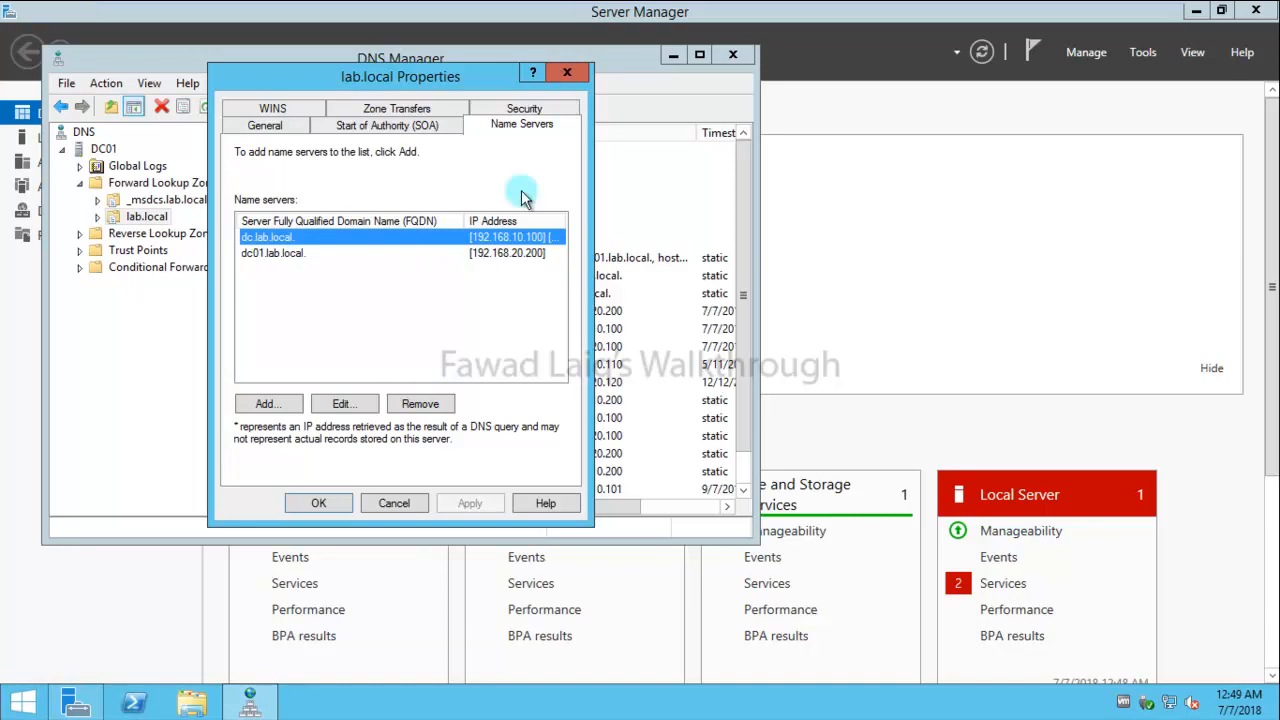
pyautogui.click(567, 72)
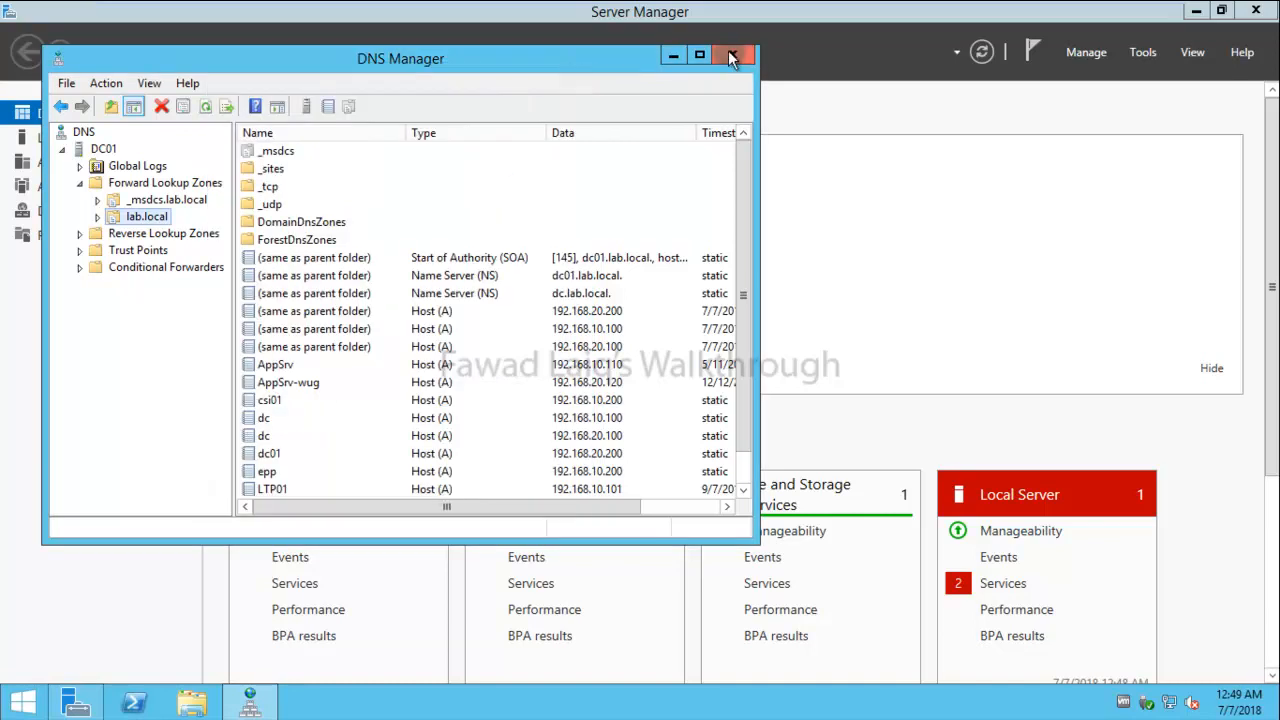
pyautogui.click(732, 58)
# - Close Server Manager and run 'netdom query fsmo' in an elevated Command Prompt
pyautogui.click(1256, 10)
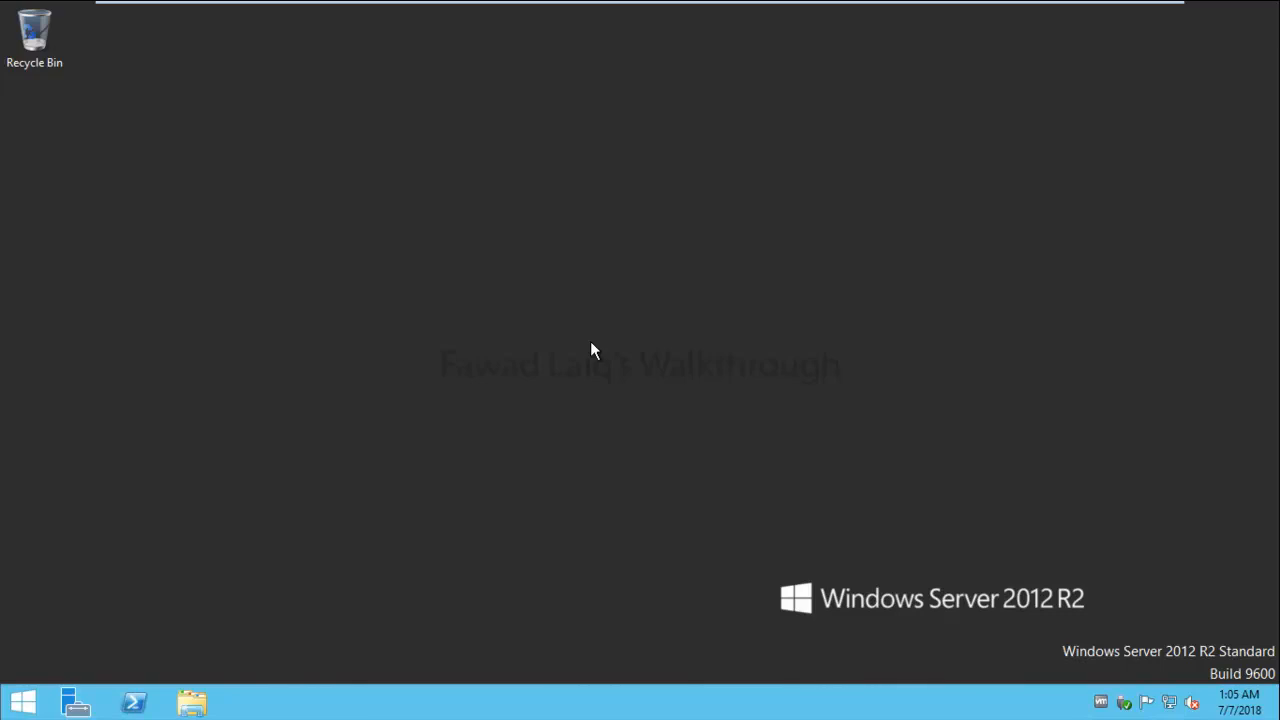
pyautogui.rightClick(22, 702)
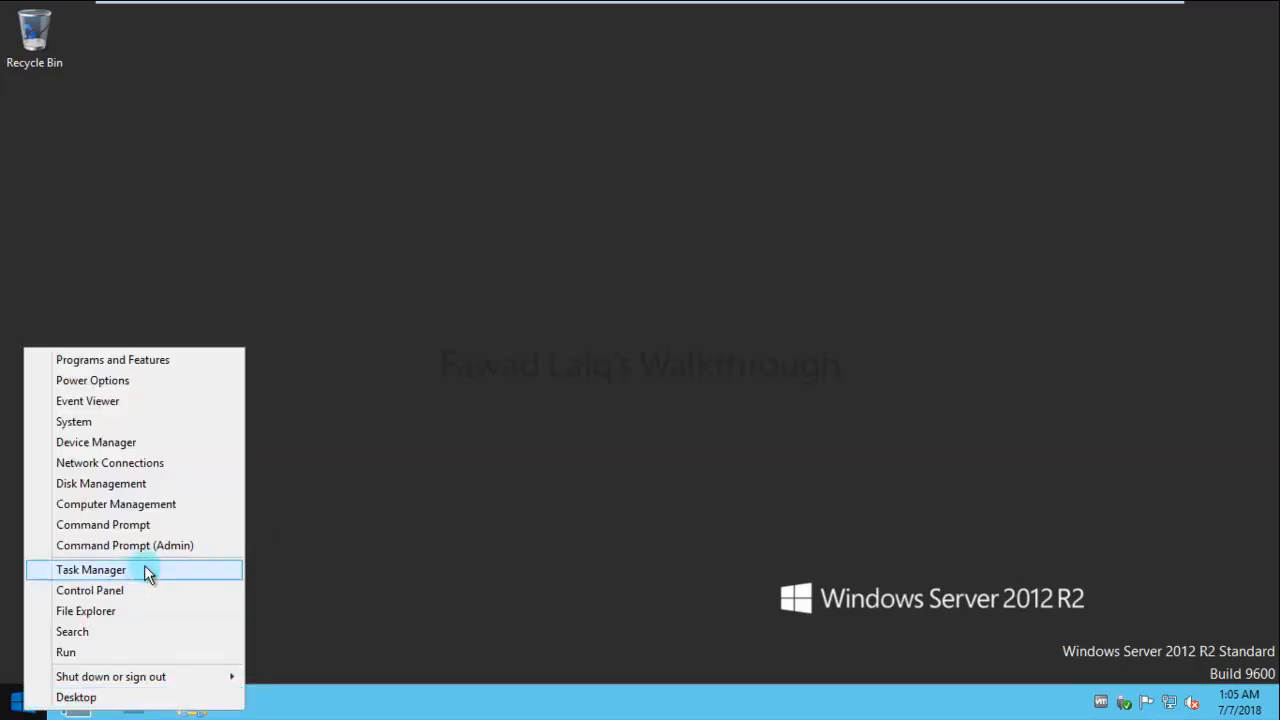
pyautogui.click(157, 545)
pyautogui.moveTo(489, 54); pyautogui.dragTo(722, 178)
pyautogui.write('netdom')
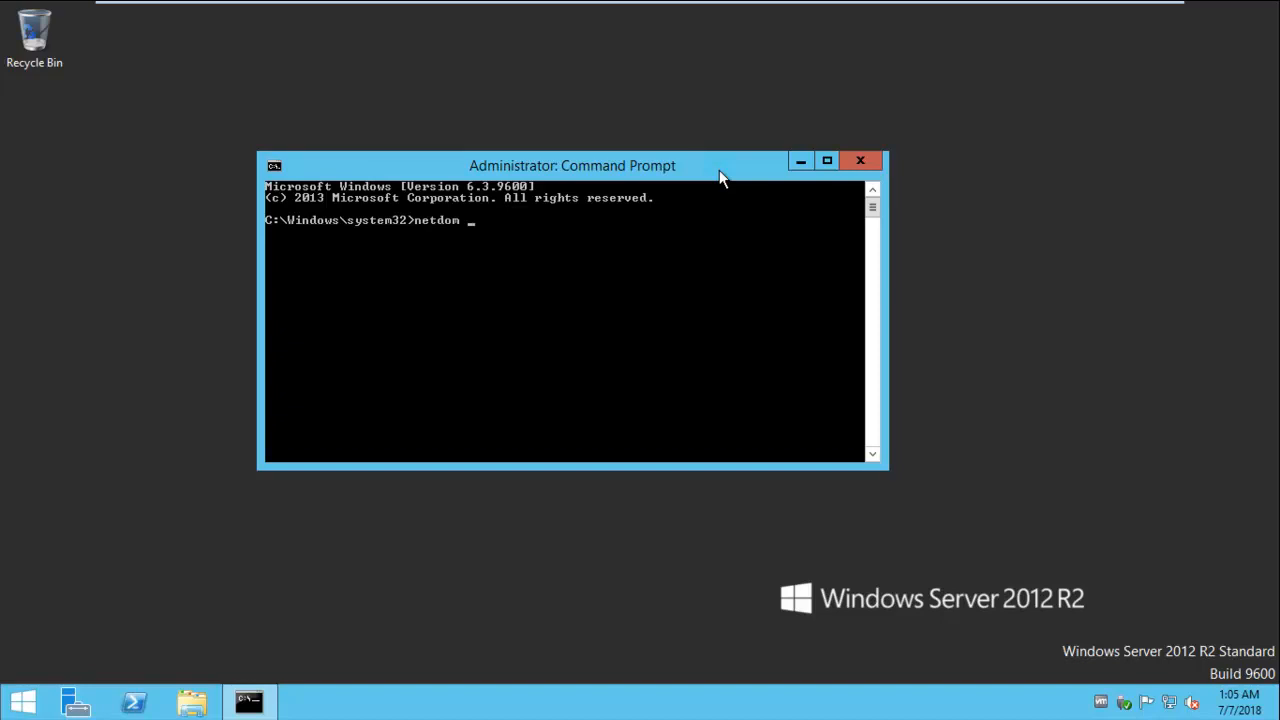
pyautogui.write(' ques')
pyautogui.write('y')
pyautogui.write(' fsmo')
pyautogui.press('Return')
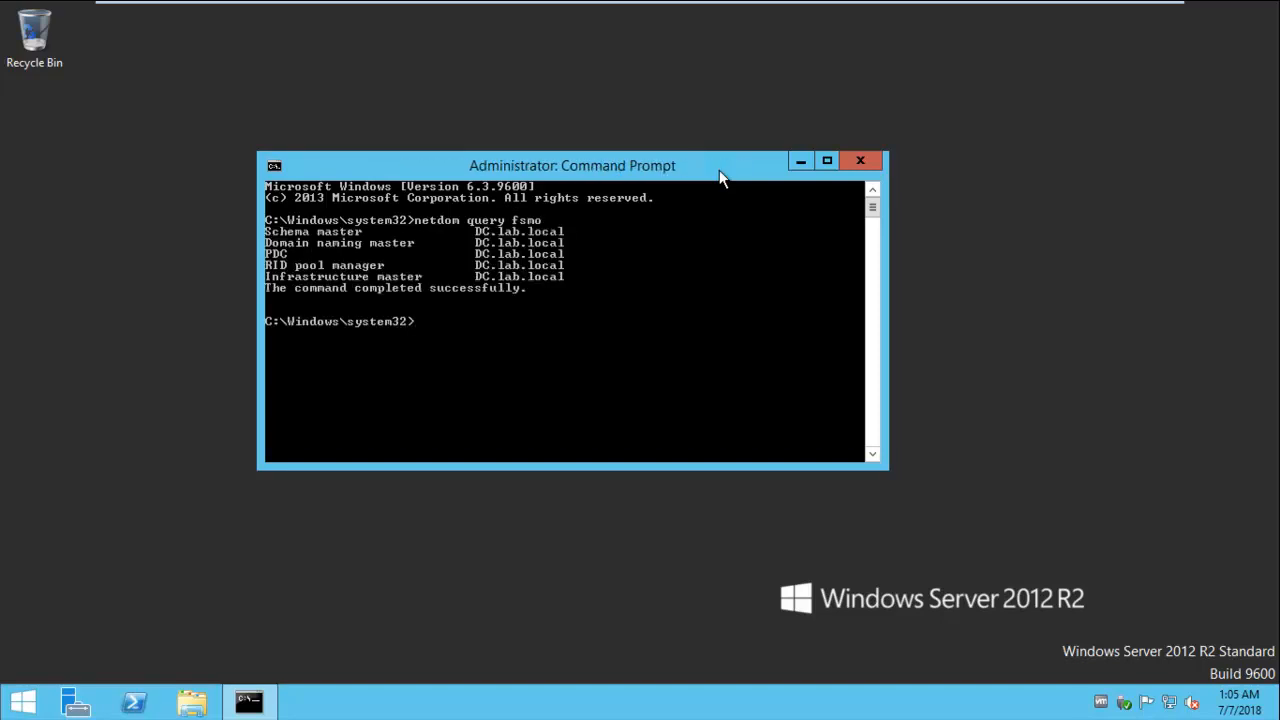
# - Check the computer name on the System page, then close it
pyautogui.rightClick(22, 702)
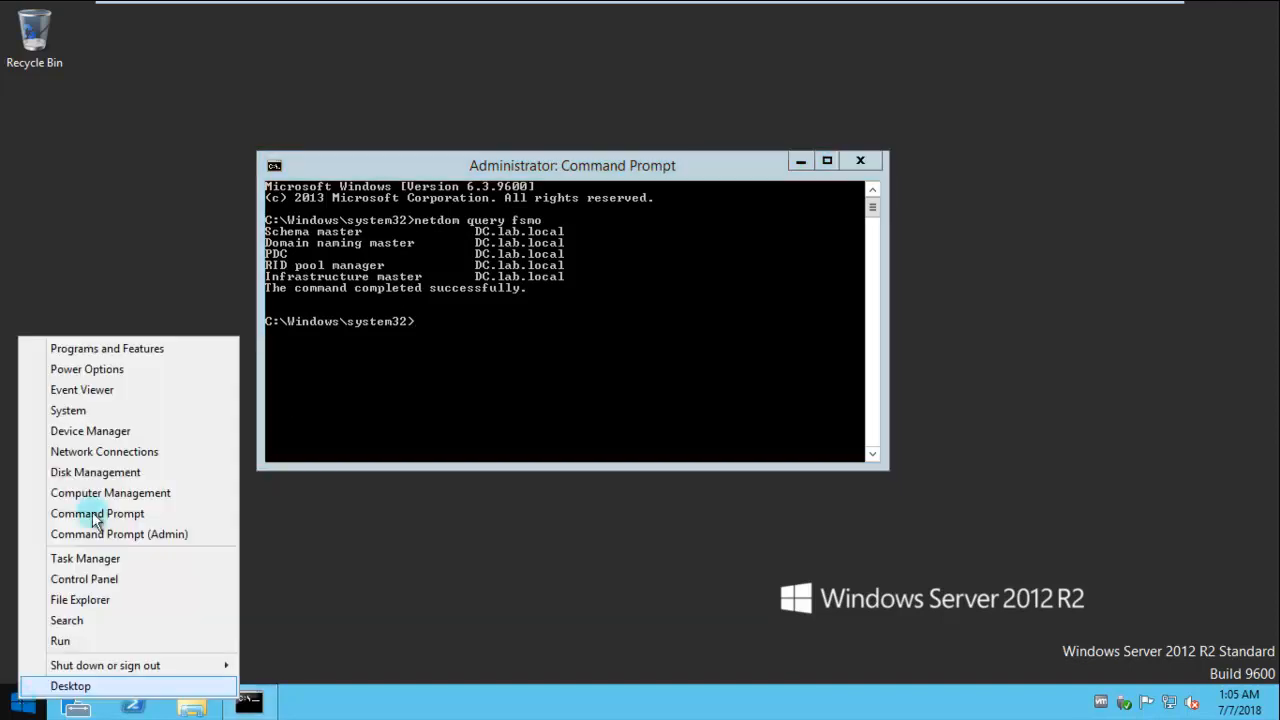
pyautogui.click(107, 411)
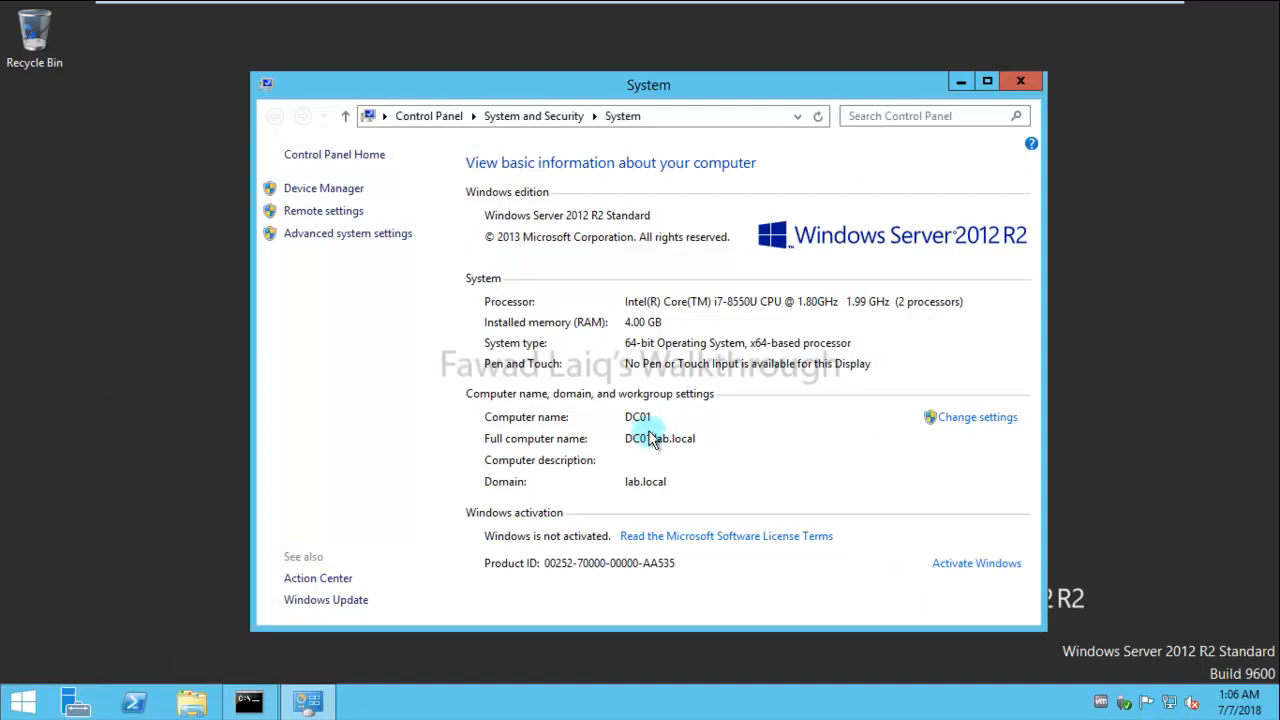
pyautogui.click(1025, 80)
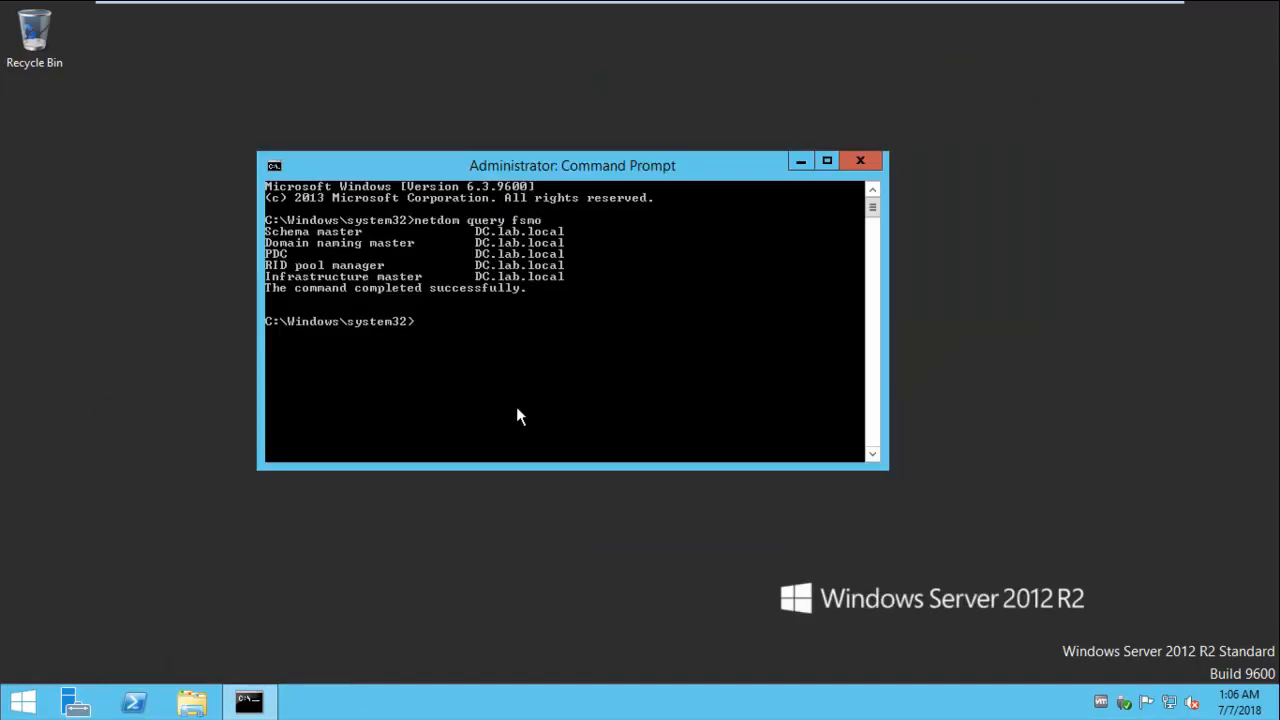
# - In ntdsutil, enter roles > connections, connect to dc01.lab.local, and return to FSMO maintenance
pyautogui.write('ntdsutil')
pyautogui.press('Return')
pyautogui.write('roles')
pyautogui.press('Return')
pyautogui.write('connection')
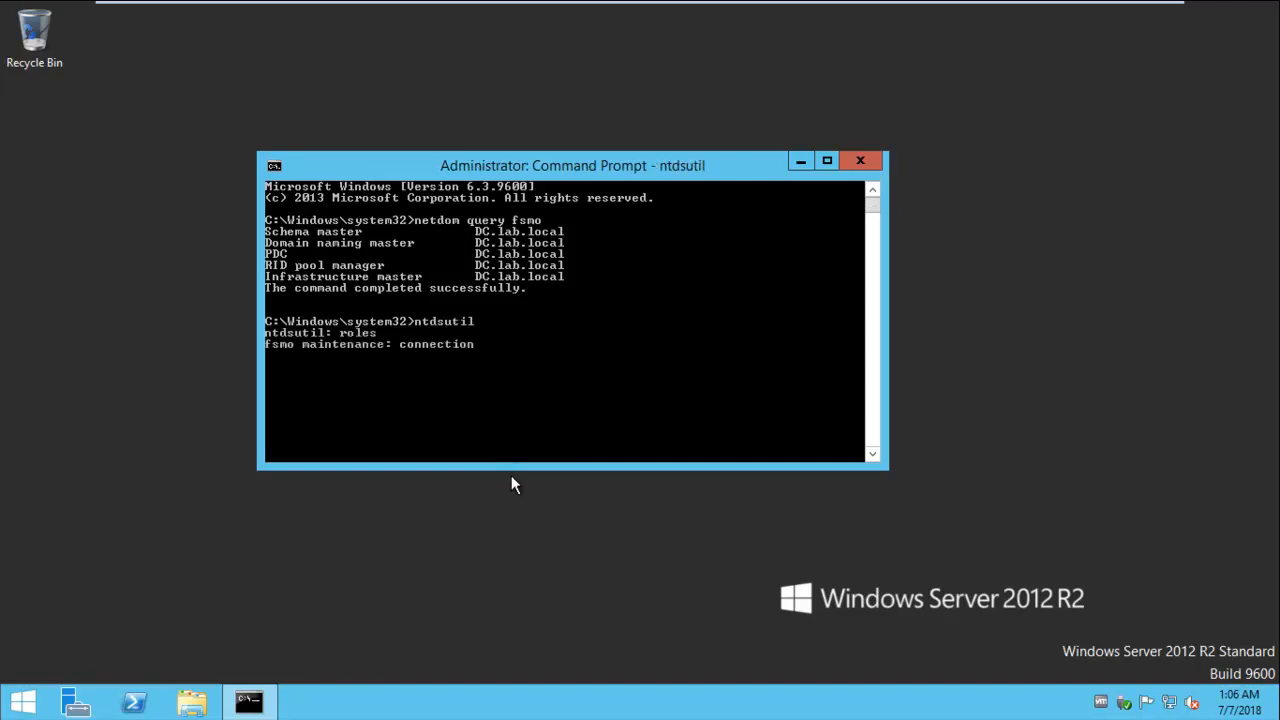
pyautogui.write('s')
pyautogui.press('Return')
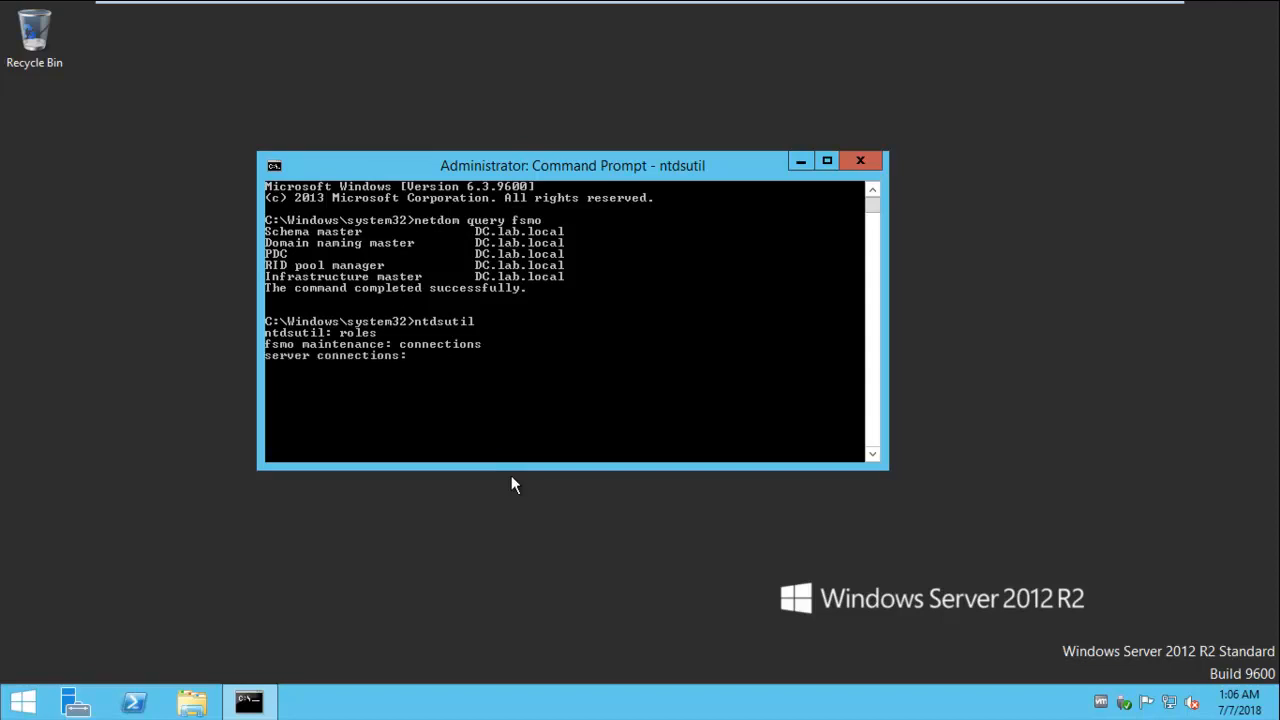
pyautogui.write('connect to server dc01.lab')
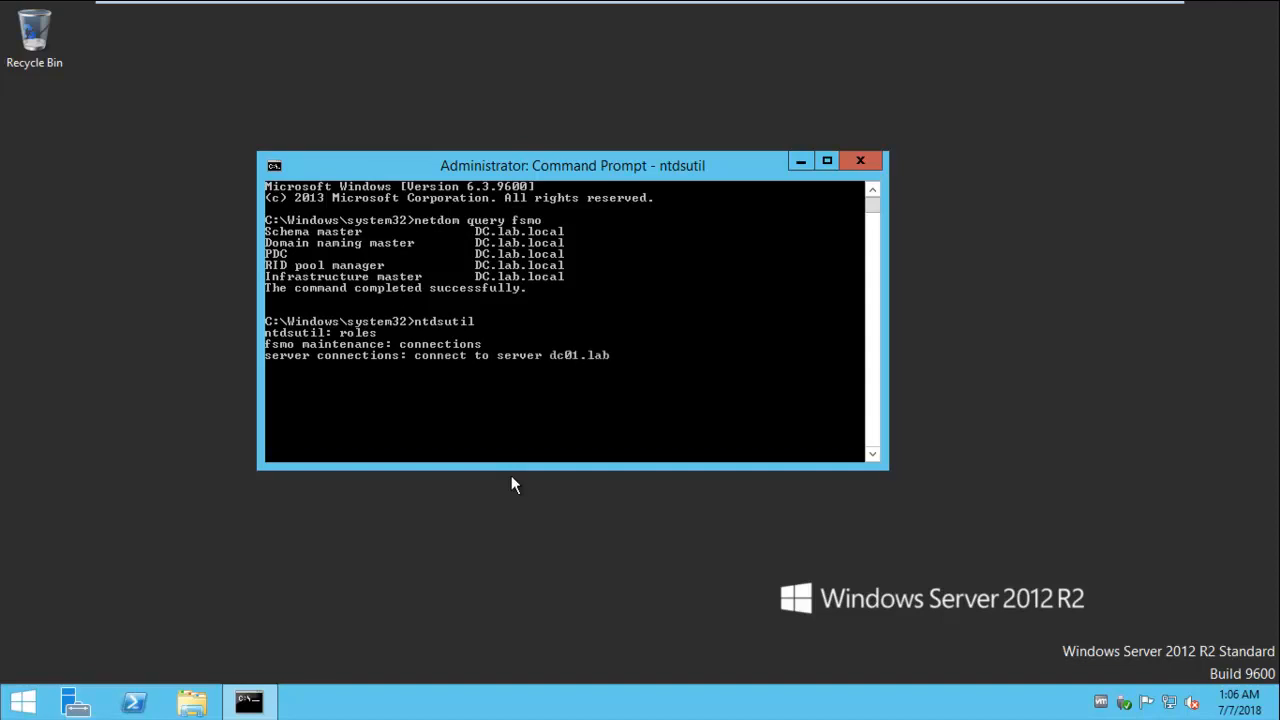
pyautogui.write('.local')
pyautogui.press('Return')
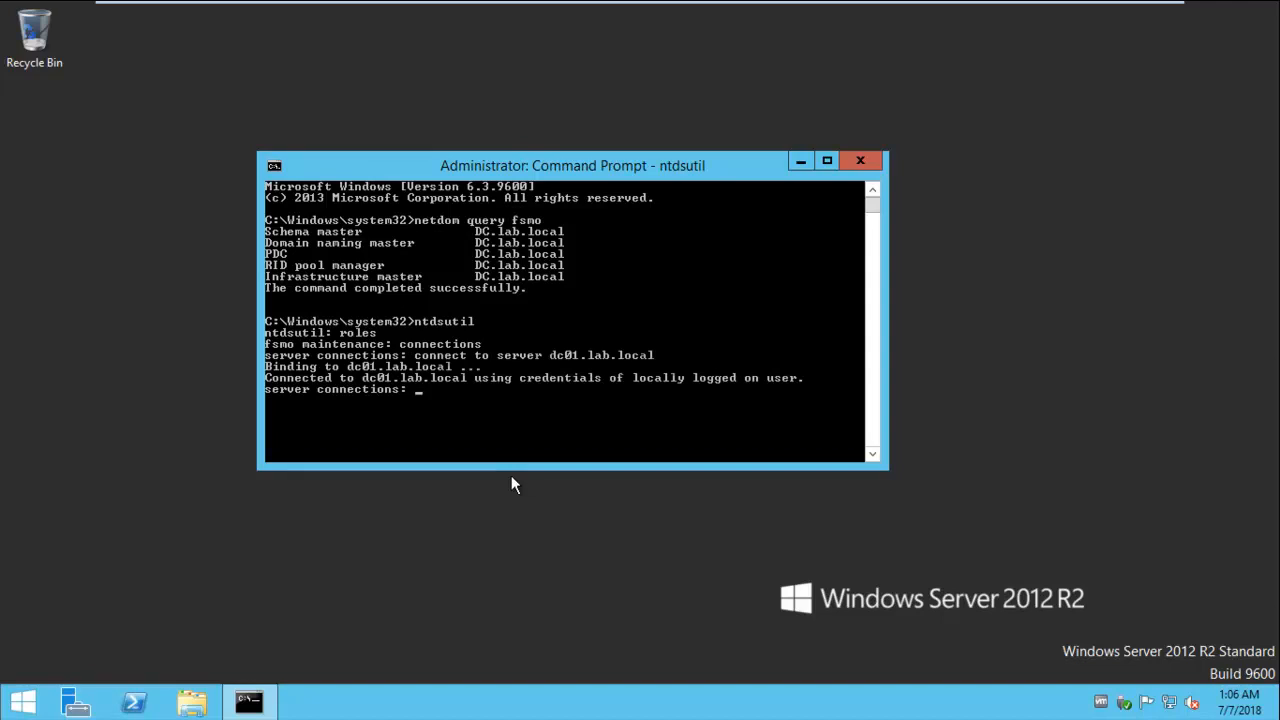
pyautogui.write('quit')
pyautogui.press('Return')
pyautogui.write('tran')
pyautogui.write('sfe')
pyautogui.write('r s')
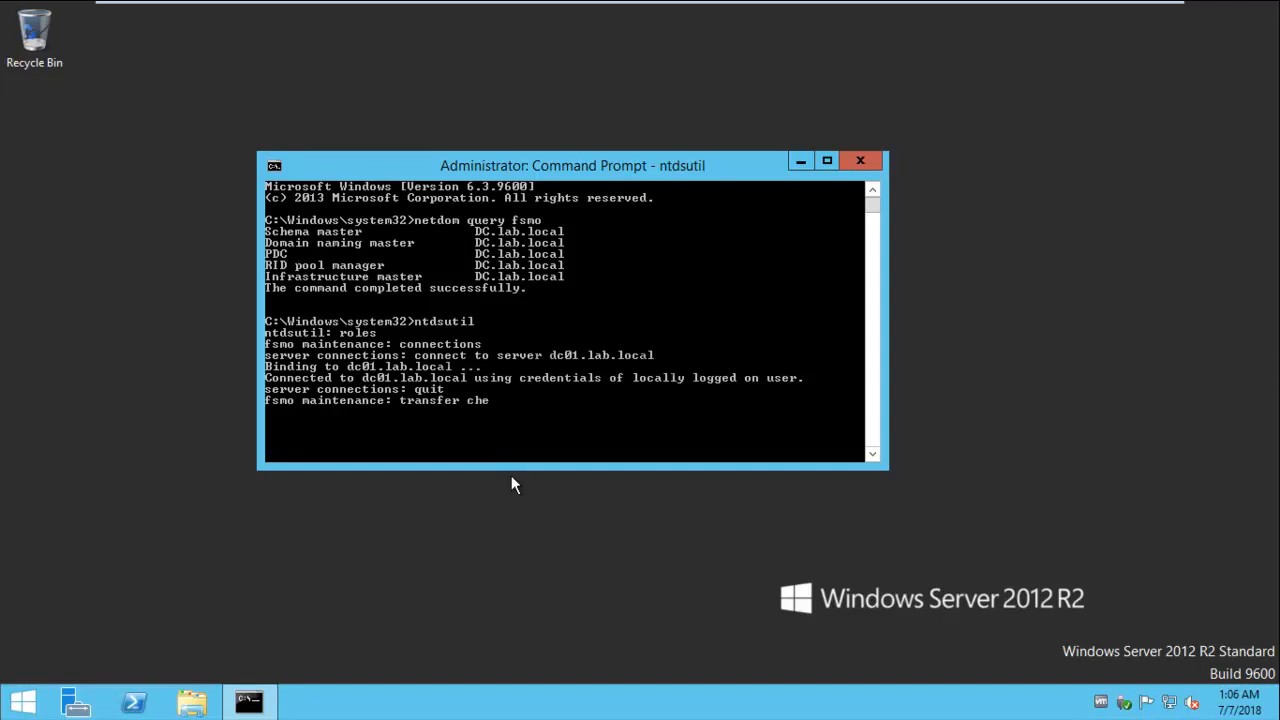
pyautogui.write('chema master')
# - Transfer the schema master and naming master roles to dc01, approving each
pyautogui.press('Return')
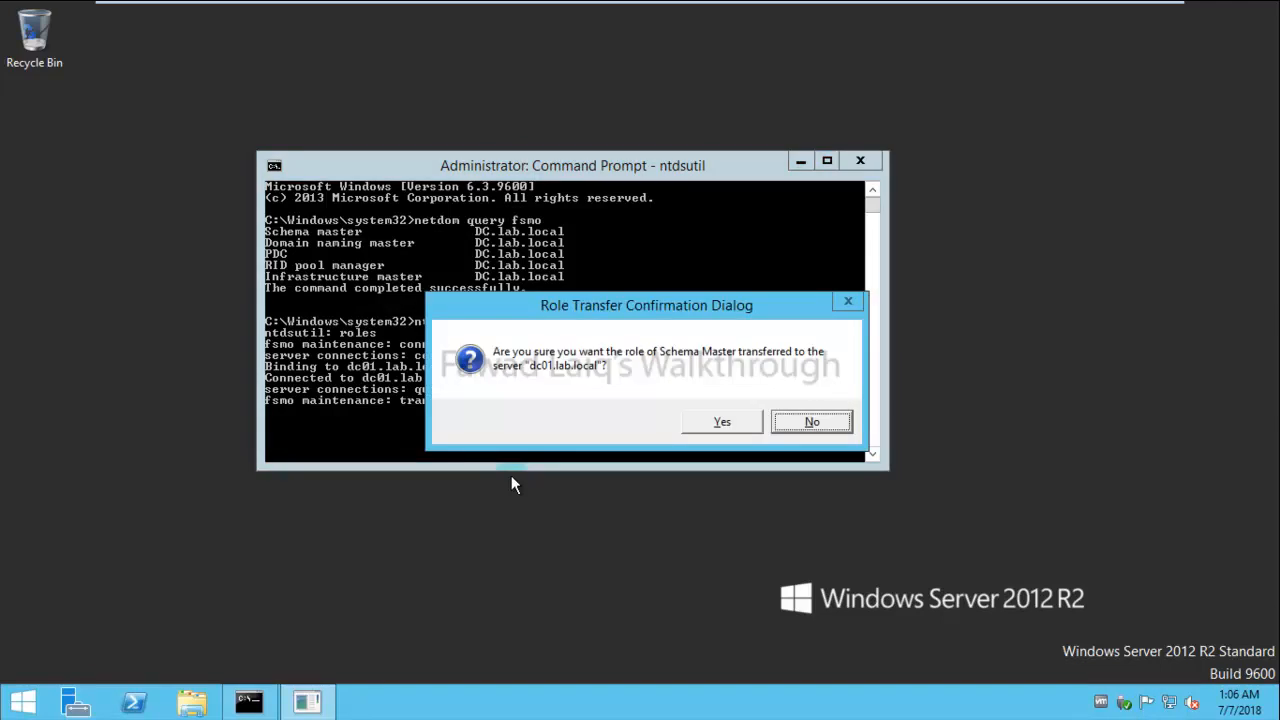
pyautogui.press('y')
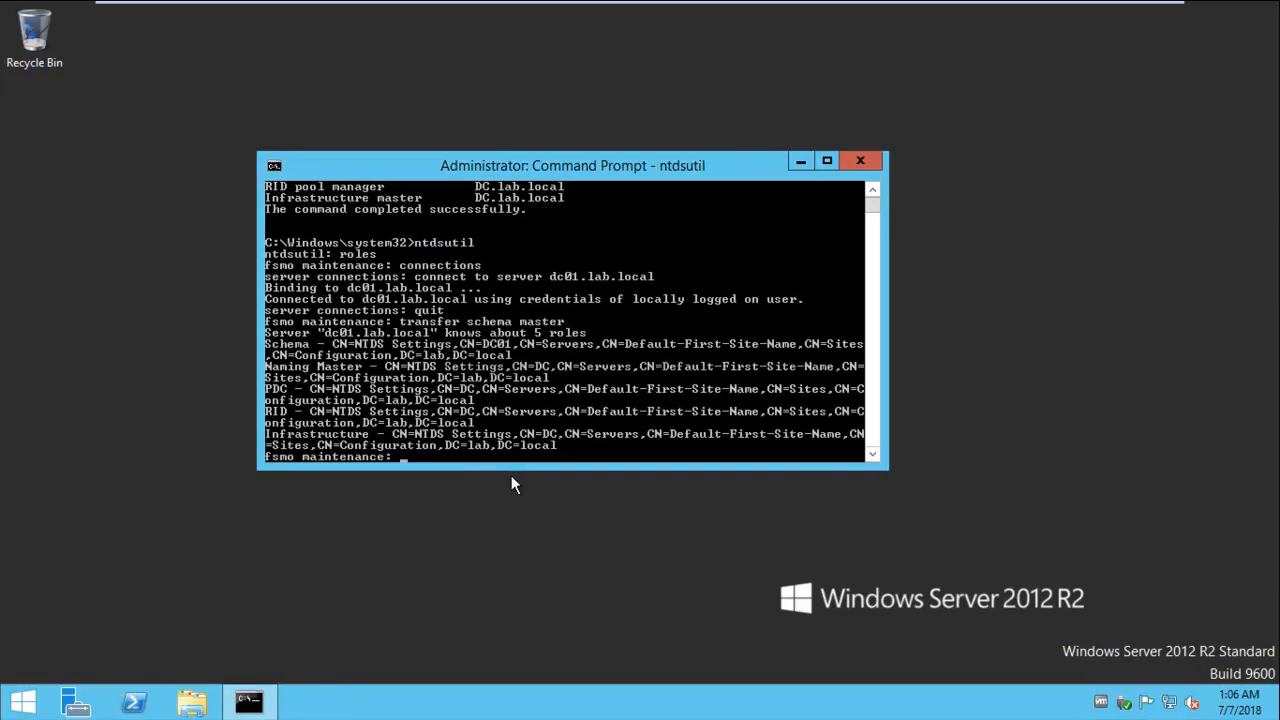
pyautogui.press('Up')
pyautogui.press('BackSpace')
pyautogui.write('naming master')
pyautogui.press('Return')
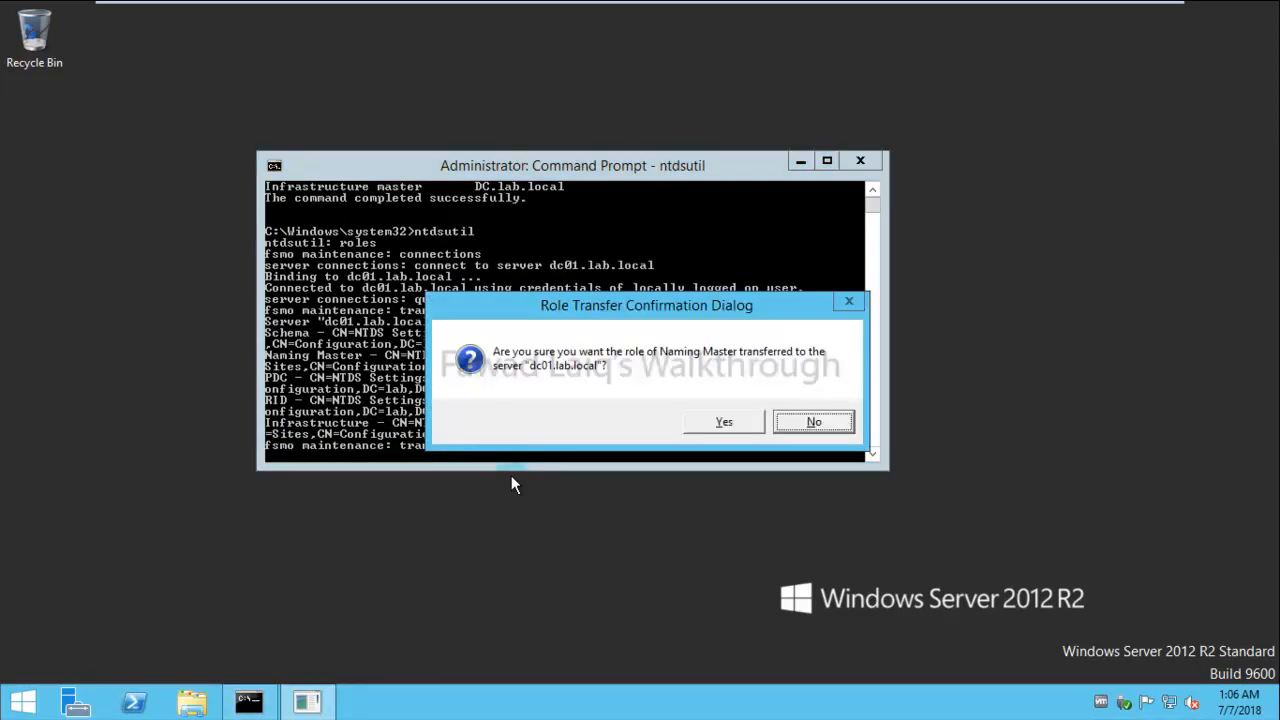
pyautogui.press('y')
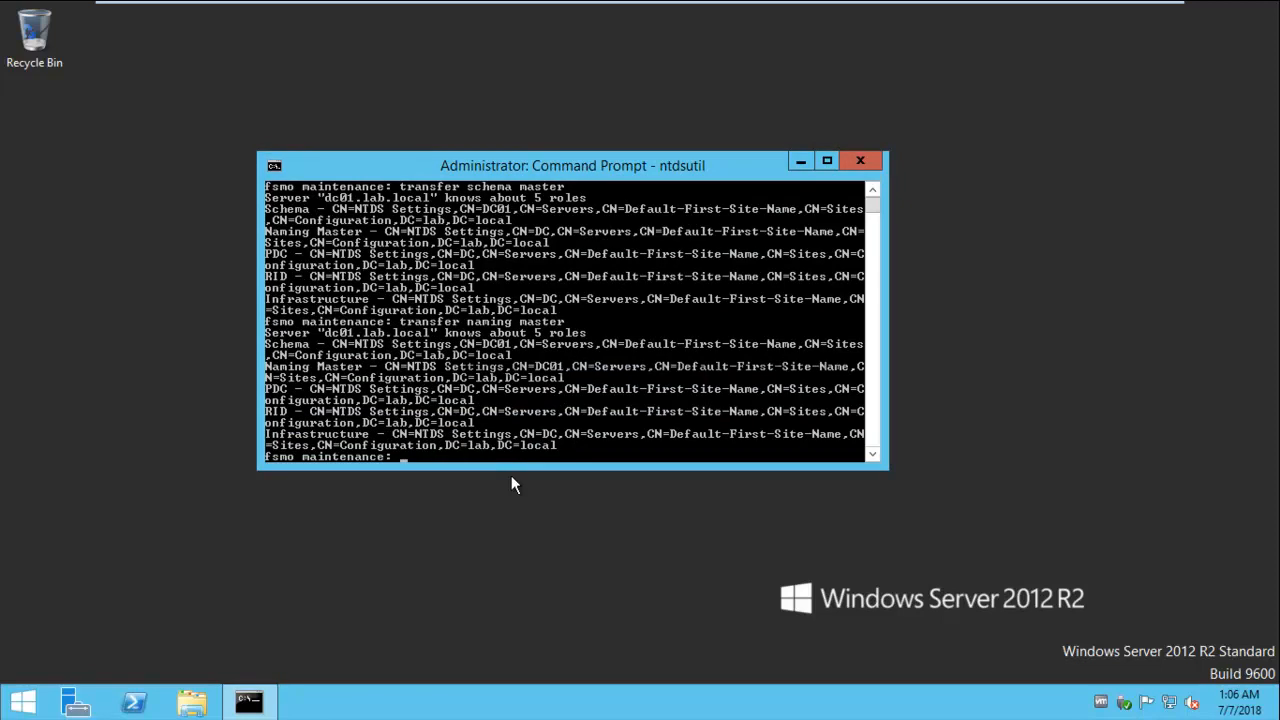
# - Transfer the PDC and RID master roles to dc01, approving each
pyautogui.press('Up')
pyautogui.press('BackSpace')
pyautogui.press('BackSpace')
pyautogui.press('BackSpace')
pyautogui.press('BackSpace')
pyautogui.press('BackSpace')
pyautogui.press('BackSpace')
pyautogui.press('BackSpace')
pyautogui.press('BackSpace')
pyautogui.press('BackSpace')
pyautogui.press('BackSpace')
pyautogui.press('BackSpace')
pyautogui.press('BackSpace')
pyautogui.write('PDC')
pyautogui.press('Return')
pyautogui.press('y')
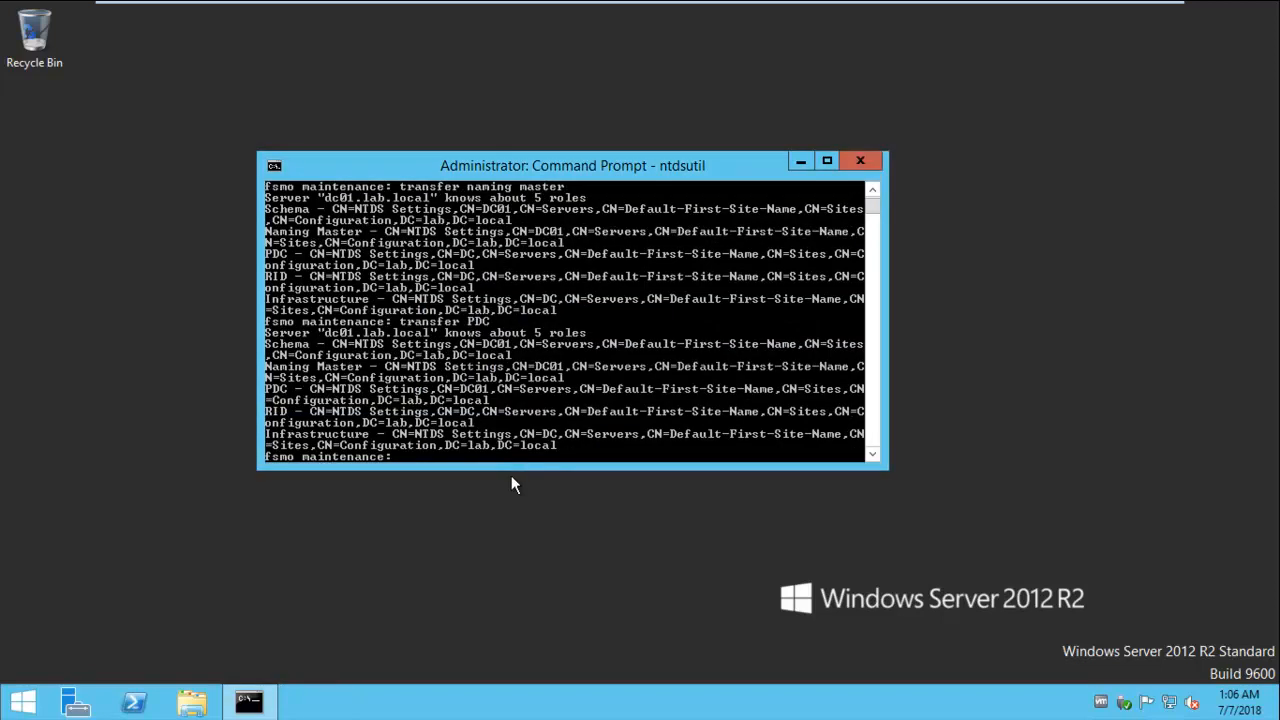
pyautogui.press('Up')
pyautogui.write('RID master')
pyautogui.press('Return')
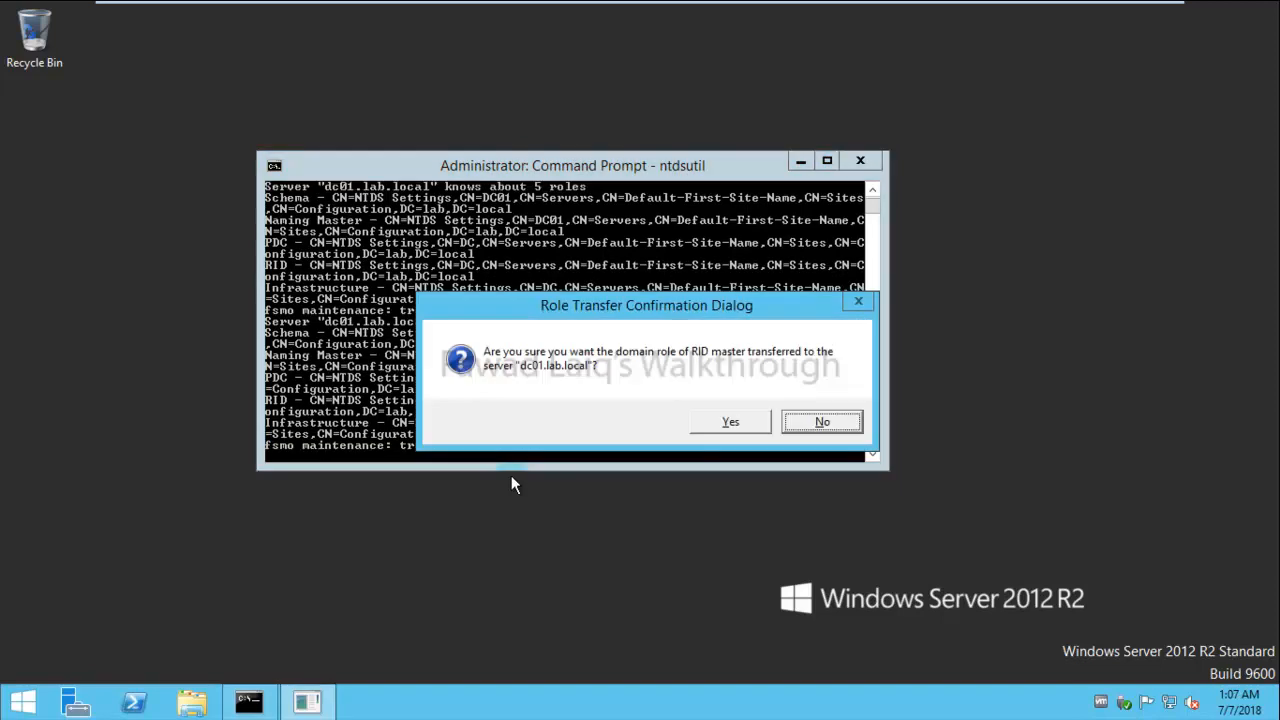
pyautogui.press('Left')
pyautogui.press('Return')
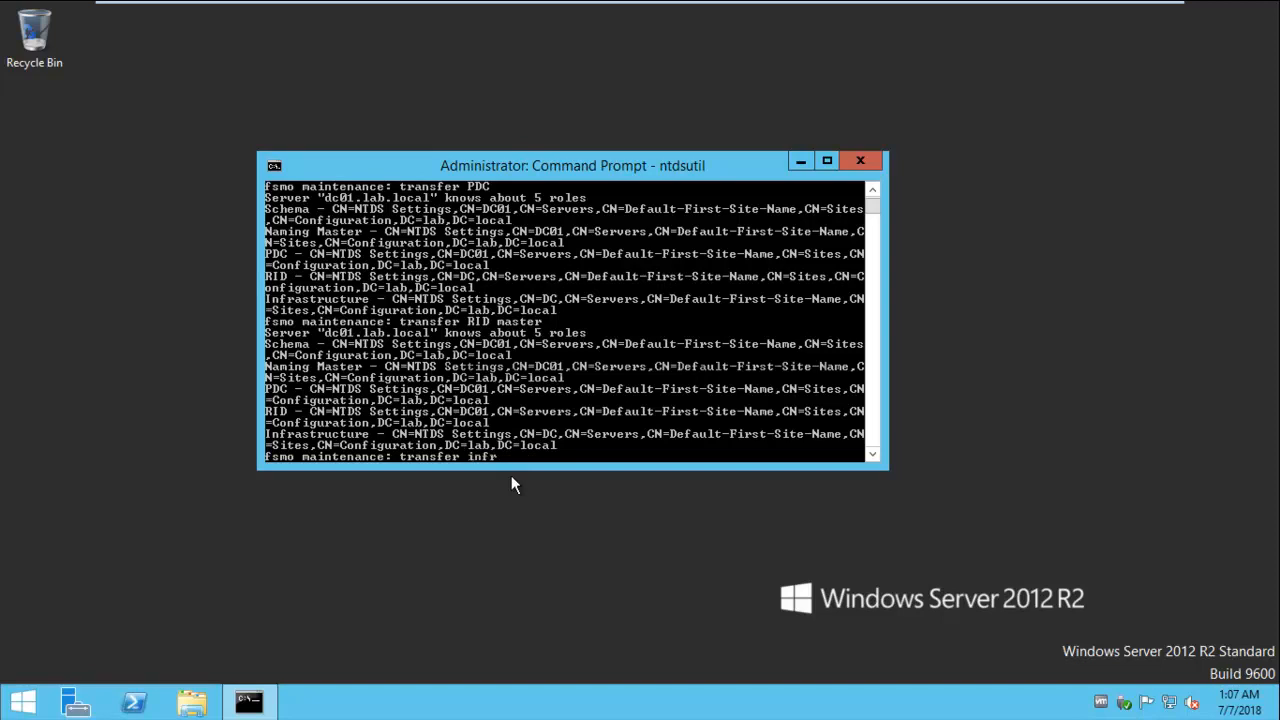
# - Transfer the infrastructure master role to dc01, correcting the misspelled command
pyautogui.write('transfer infrastructre ms')
pyautogui.press('BackSpace')
pyautogui.write('aster')
pyautogui.press('Return')
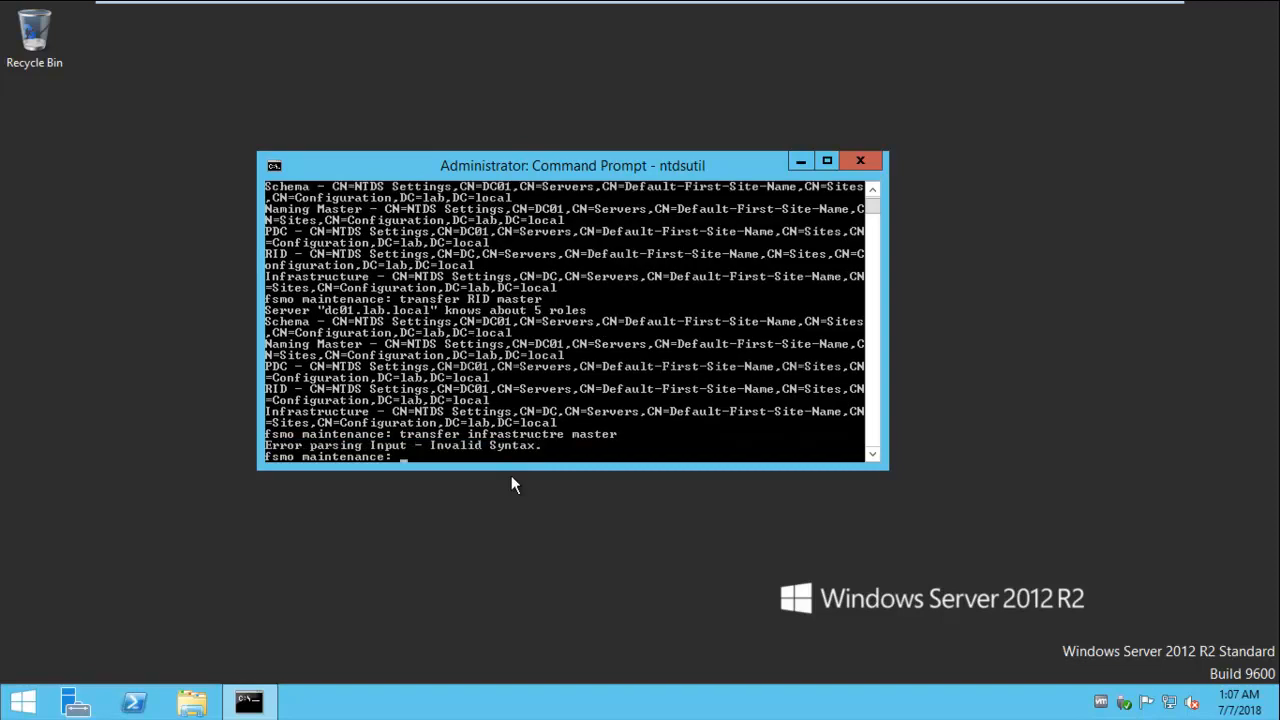
pyautogui.press('Up')
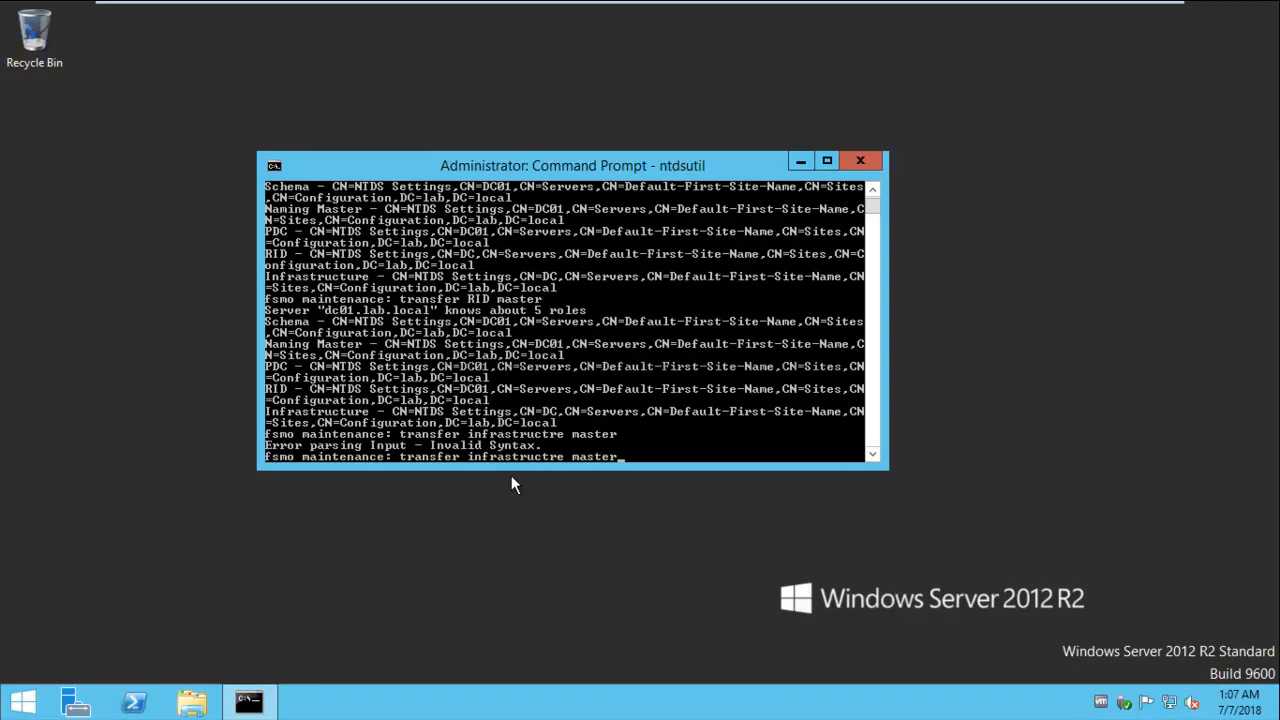
pyautogui.press('Left')
pyautogui.press('Left')
pyautogui.press('Left')
pyautogui.press('Left')
pyautogui.press('Left')
pyautogui.press('Left')
pyautogui.press('Left')
pyautogui.press('Left')
pyautogui.press('Left')
pyautogui.write('u')
pyautogui.press('Return')
pyautogui.press('y')
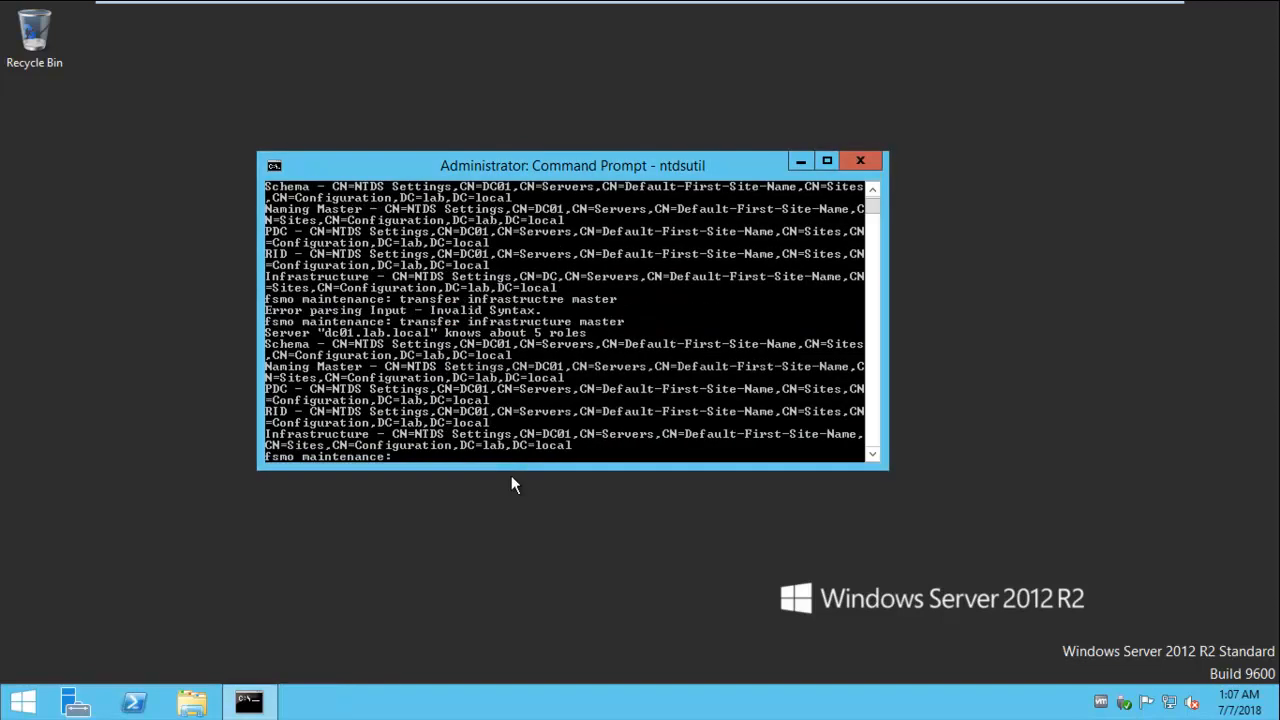
# - Quit FSMO maintenance and ntdsutil, then begin retyping the netdom FSMO query
pyautogui.write('quit')
pyautogui.press('Return')
pyautogui.write('quit')
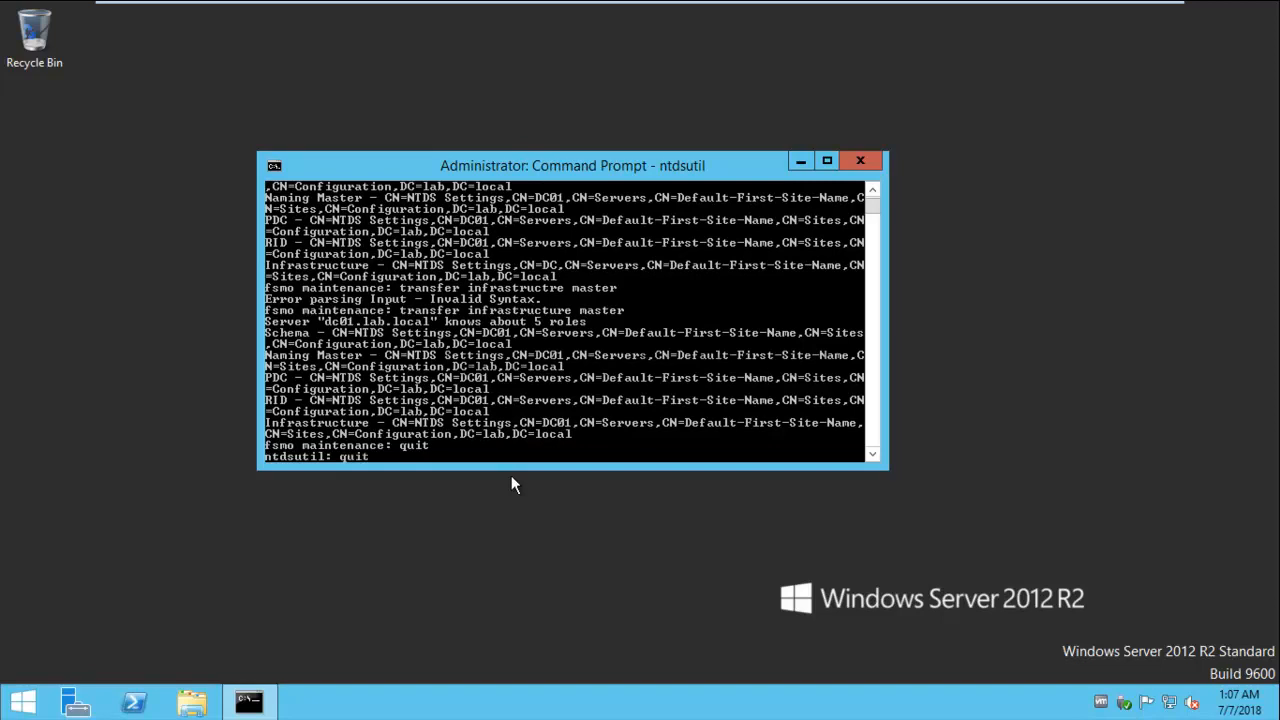
pyautogui.press('Return')
pyautogui.write('netdo')
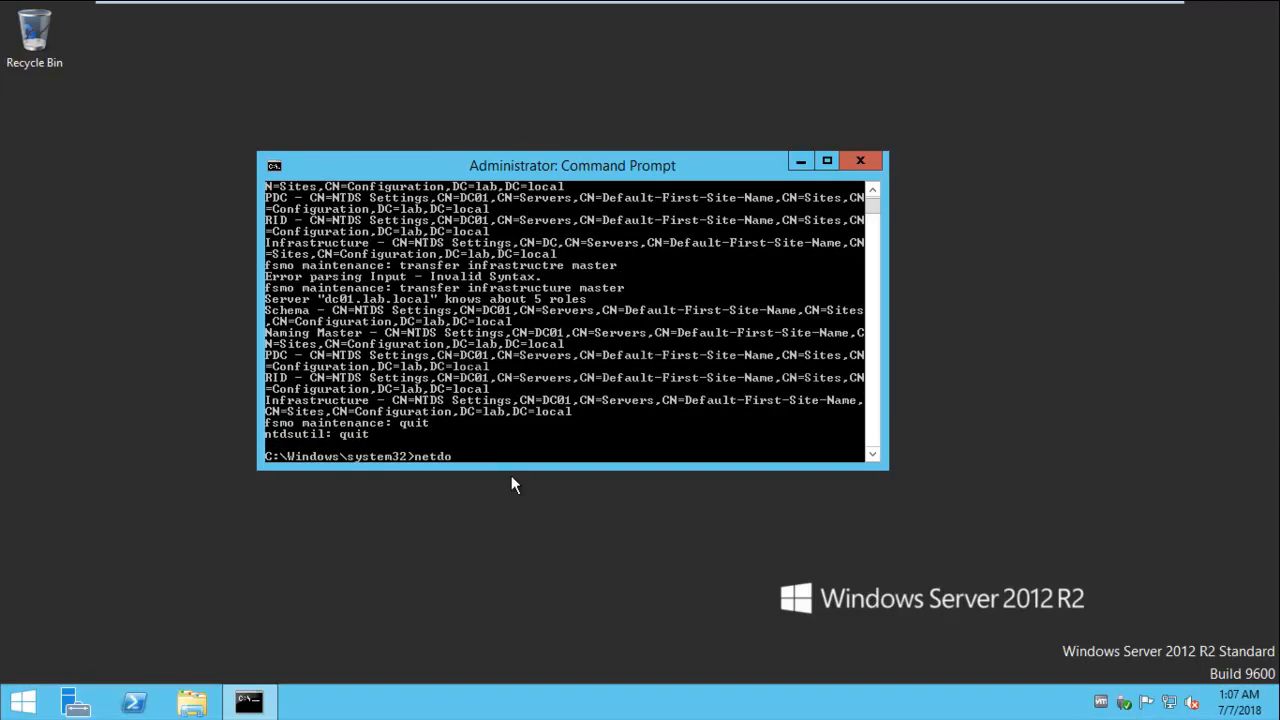
pyautogui.write('m quesry fsmo')
# - Run 'netdom query fsmo', fix the mistyped command, and confirm DC01.lab.local holds all five roles
pyautogui.press('Return')
pyautogui.press('Up')
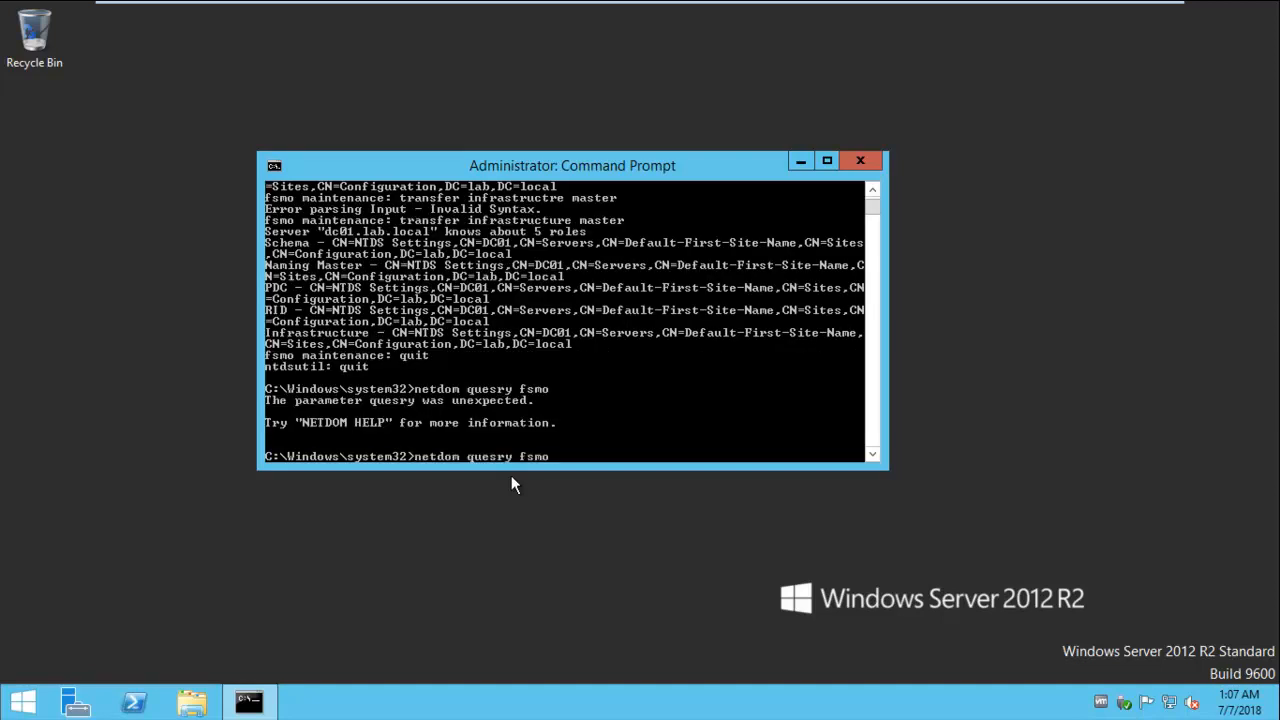
pyautogui.press('Left')
pyautogui.press('BackSpace')
pyautogui.press('Return')
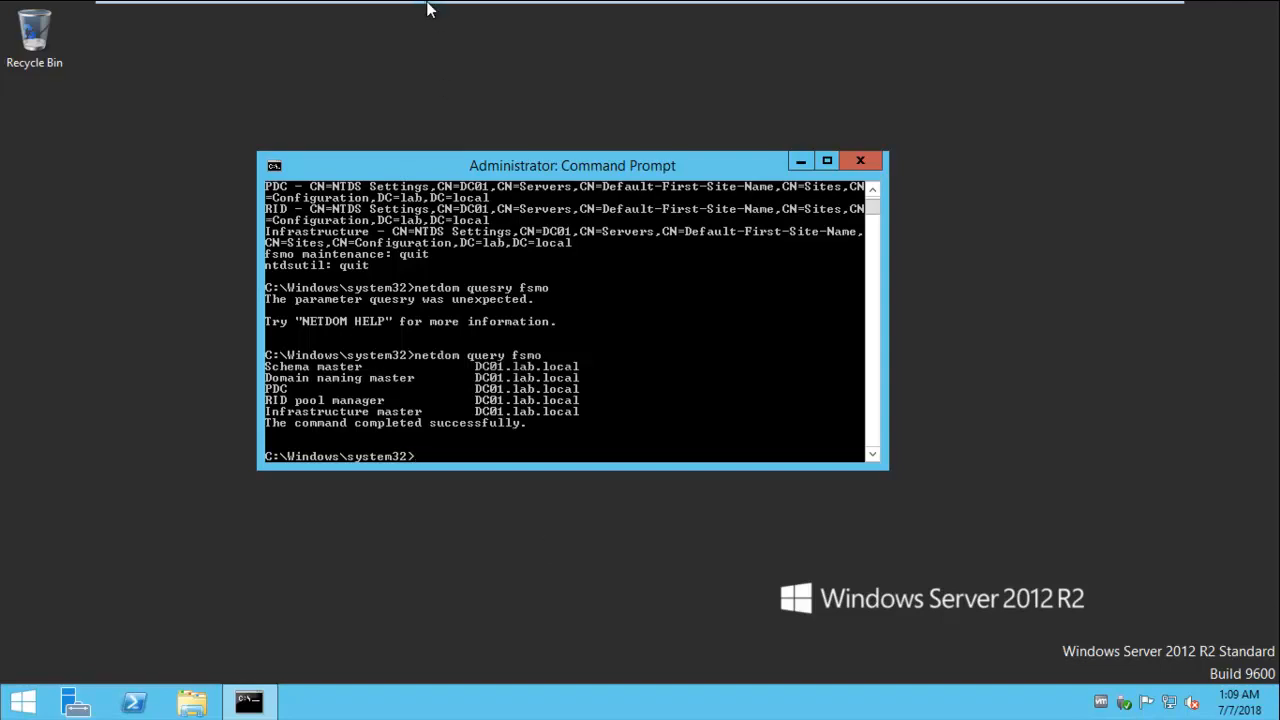
# - Switch to the AD & WSUS virtual machine and close its command prompt
pyautogui.moveTo(428, 5)
pyautogui.click(366, 18)
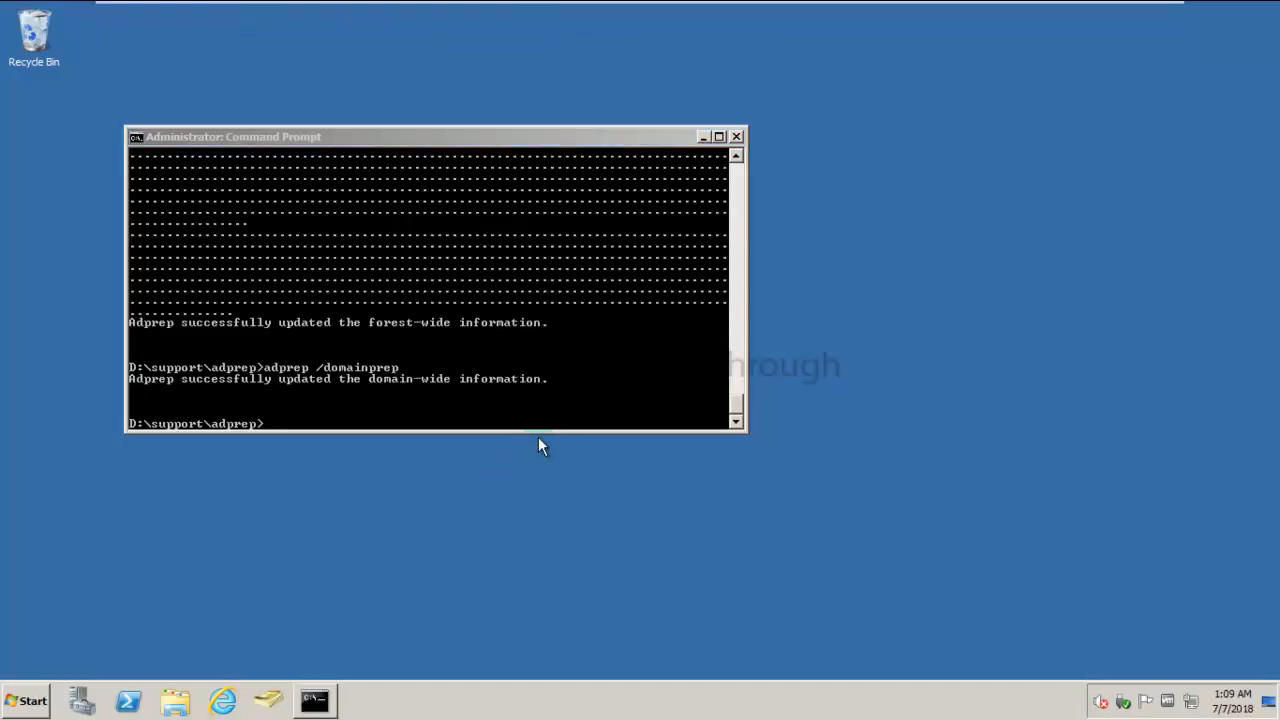
pyautogui.click(737, 136)
# - Launch dcpromo from the Run box on the old domain controller
pyautogui.rightClick(38, 700)
pyautogui.click(15, 703)
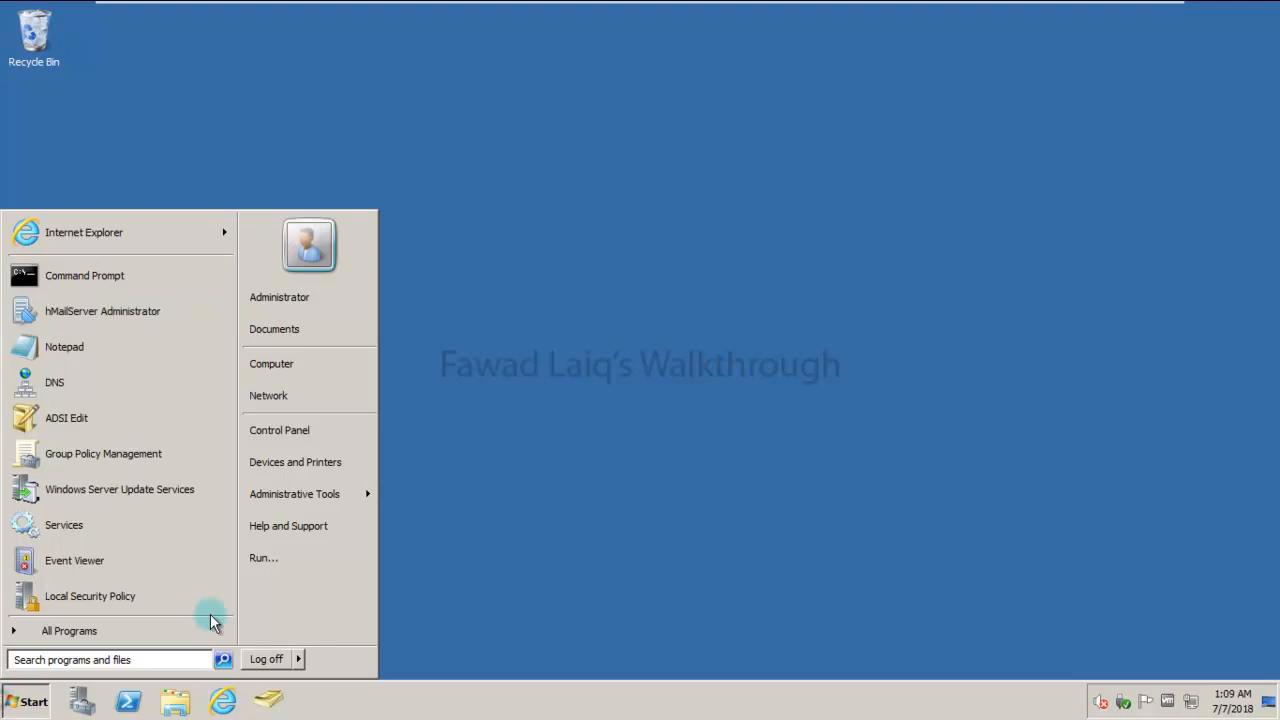
pyautogui.click(274, 562)
pyautogui.write('dcpromo')
pyautogui.press('Return')
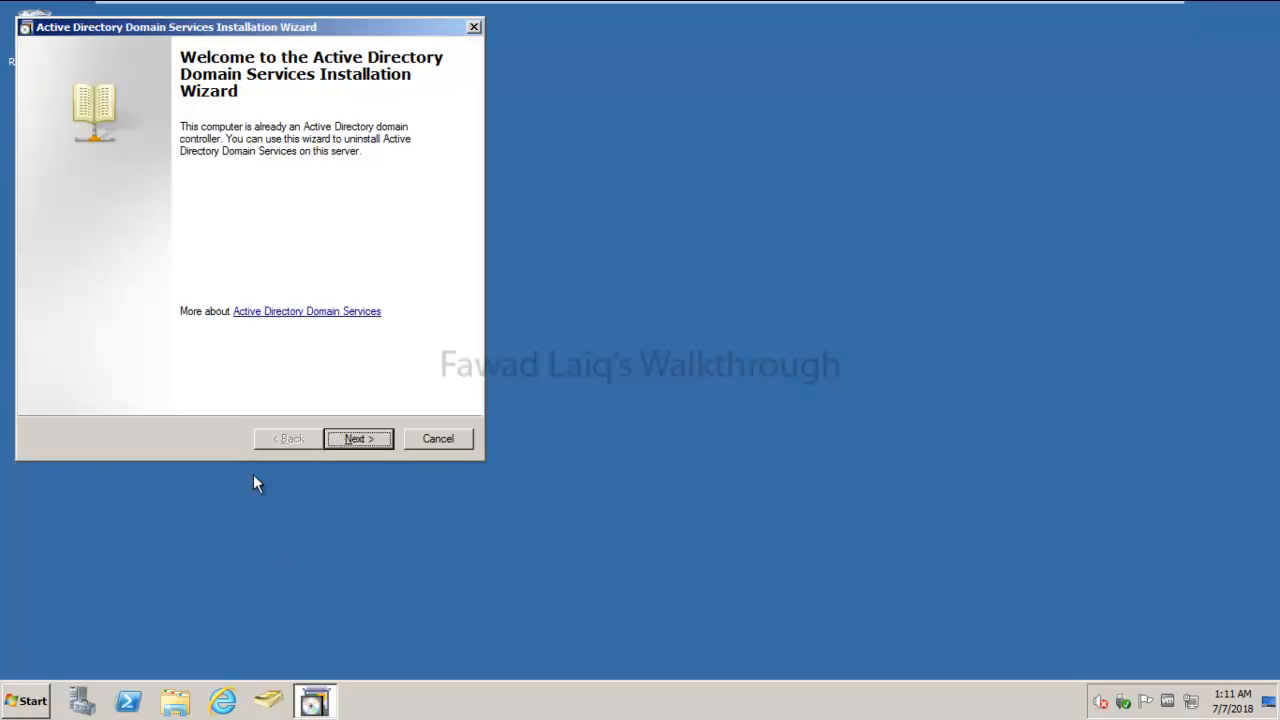
# - Run the AD DS removal, keeping the domain, with a new Administrator password; it fails, lab.local unreachable
pyautogui.moveTo(320, 30); pyautogui.dragTo(579, 81)
pyautogui.click(623, 478)
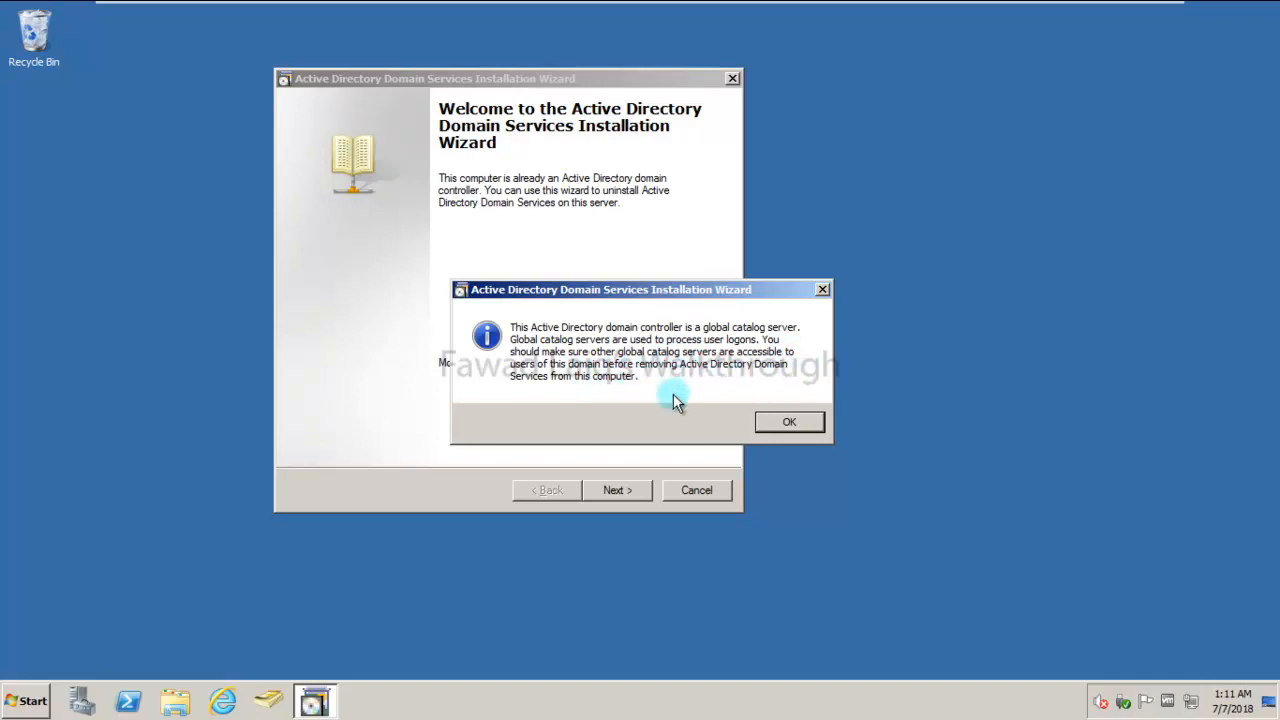
pyautogui.click(797, 430)
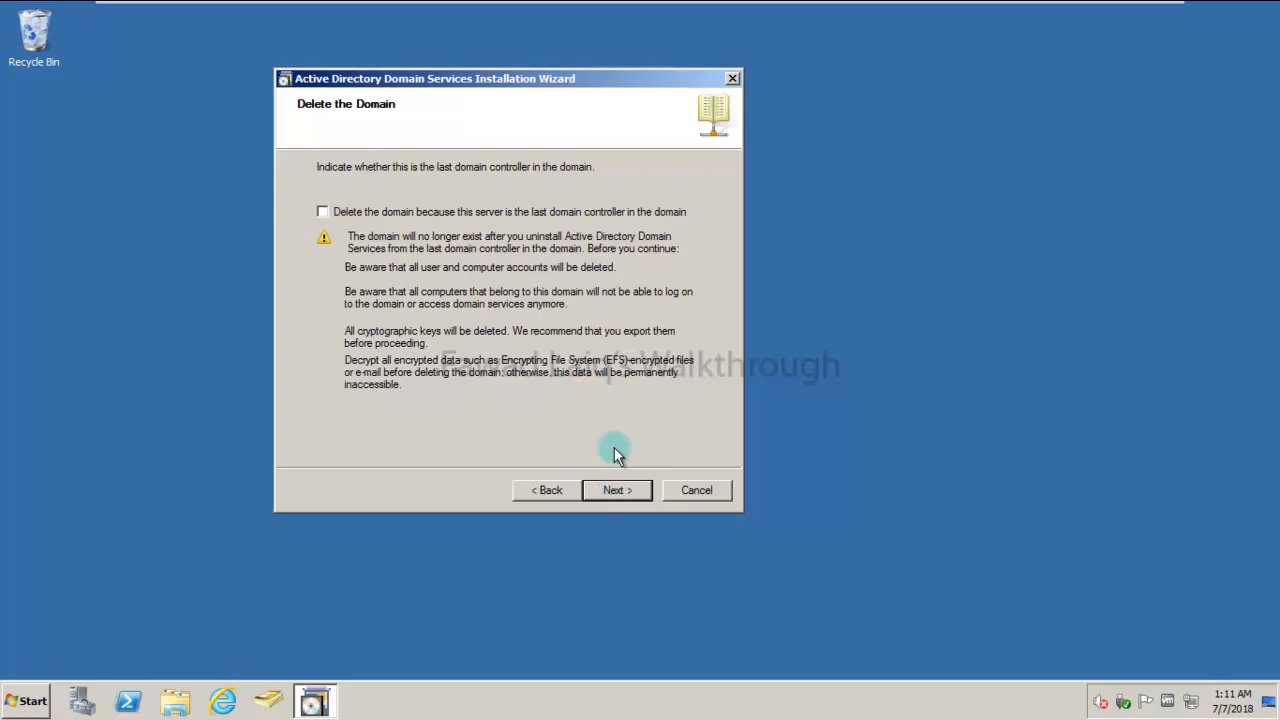
pyautogui.click(615, 490)
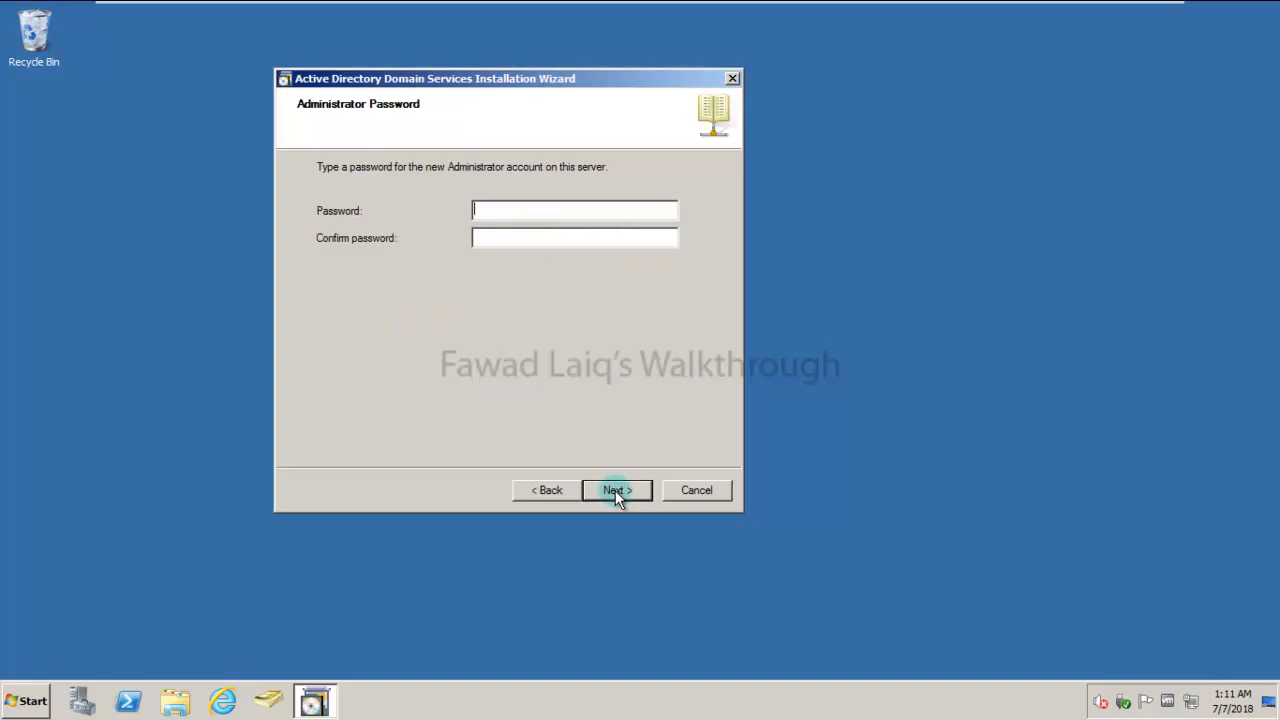
pyautogui.write('*******')
pyautogui.press('Tab')
pyautogui.write('***')
pyautogui.click(619, 490)
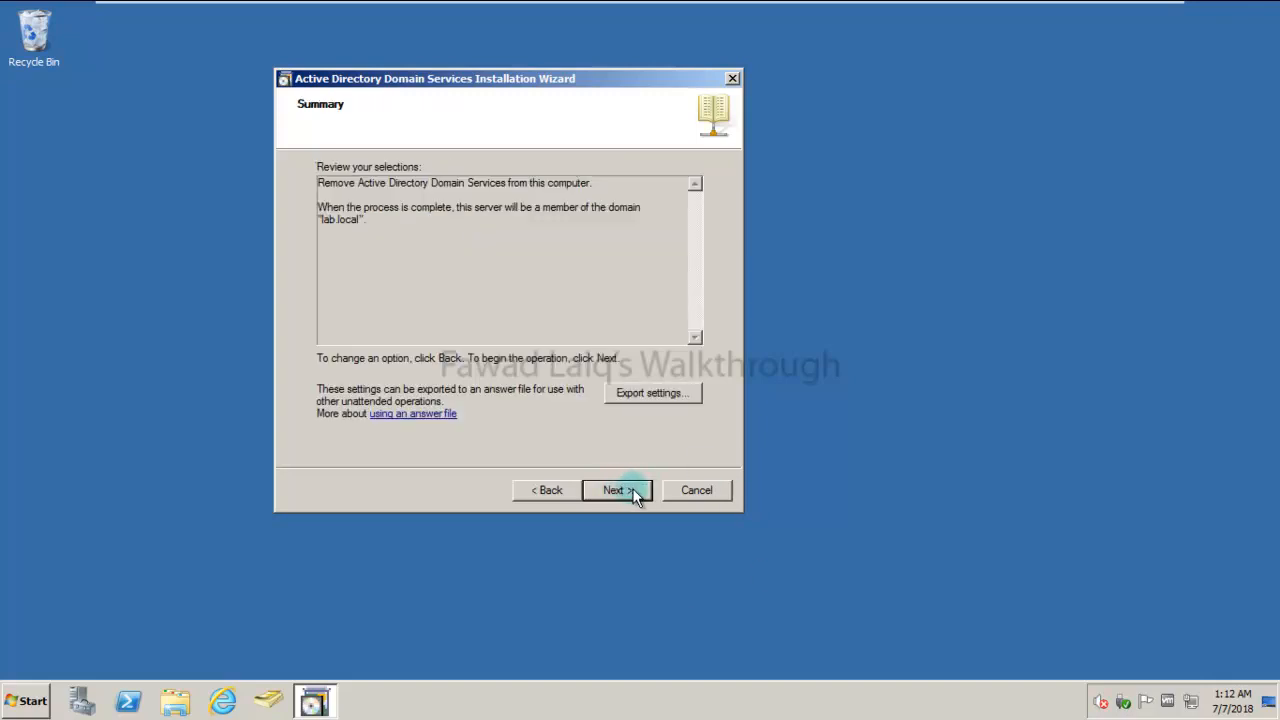
pyautogui.click(632, 490)
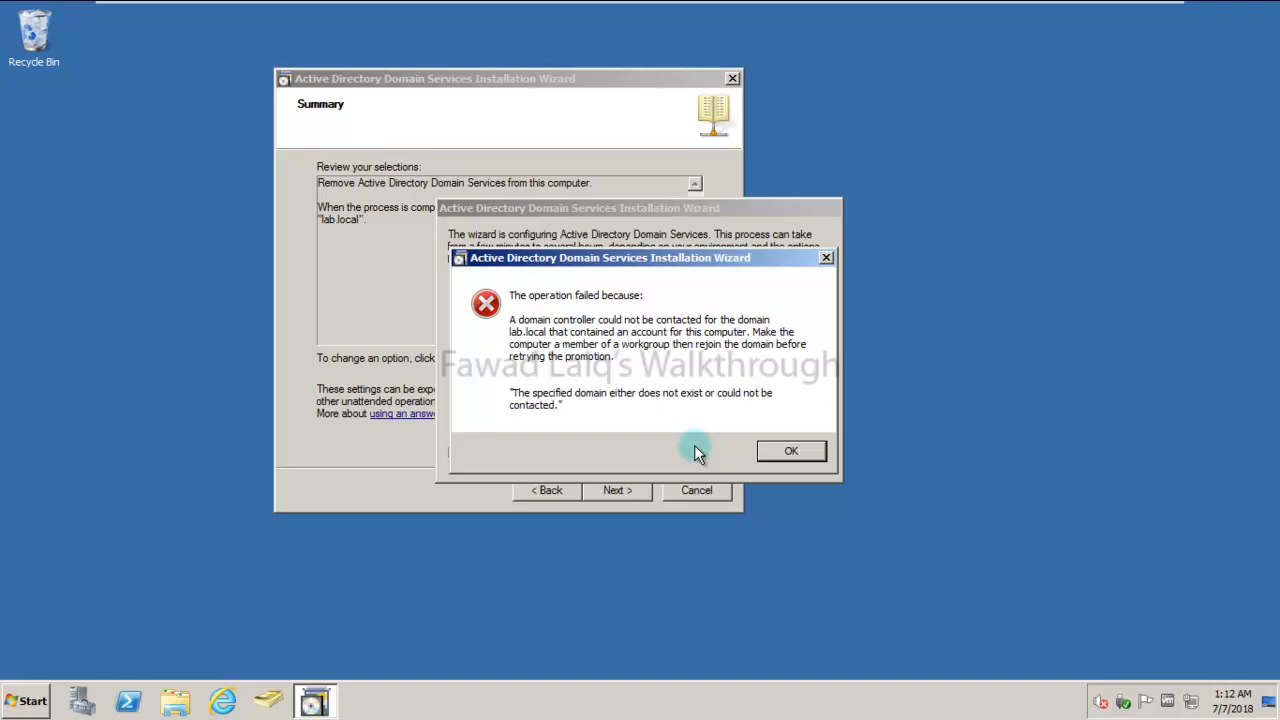
pyautogui.click(791, 451)
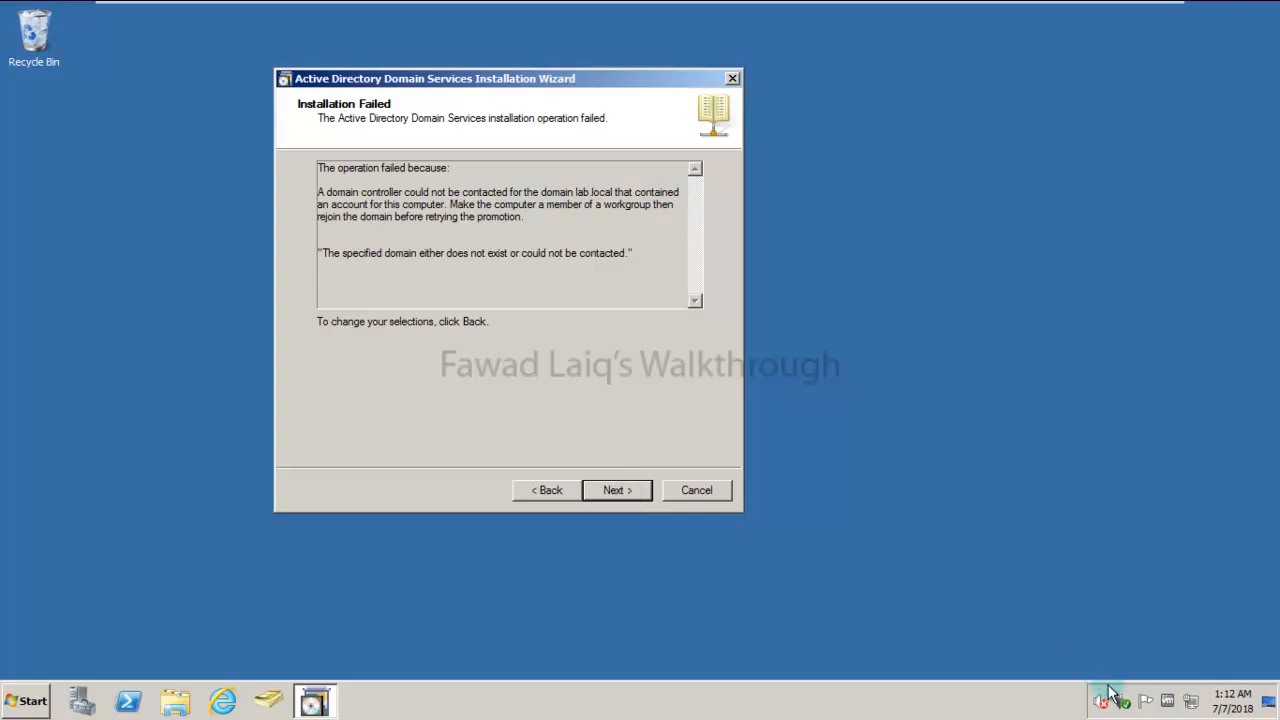
# - Open the IPv4 properties of Local Area Connection 2 from the Network and Sharing Center
pyautogui.rightClick(1193, 708)
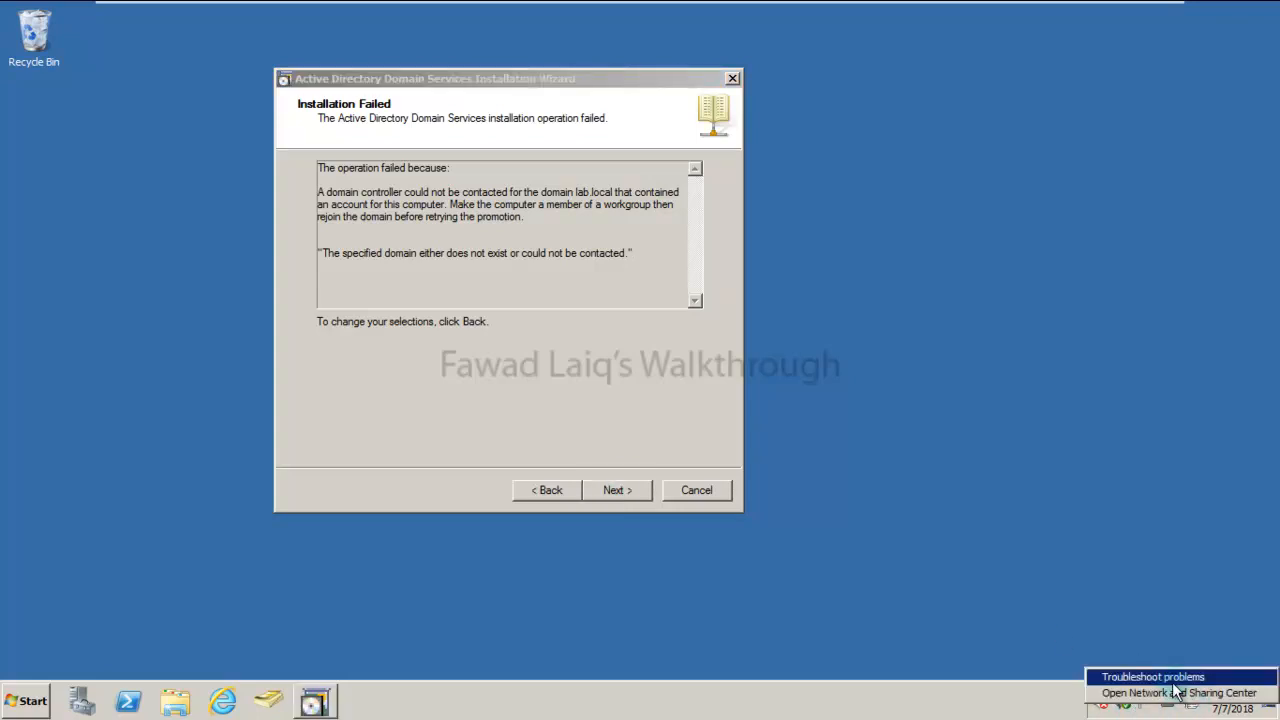
pyautogui.click(1173, 698)
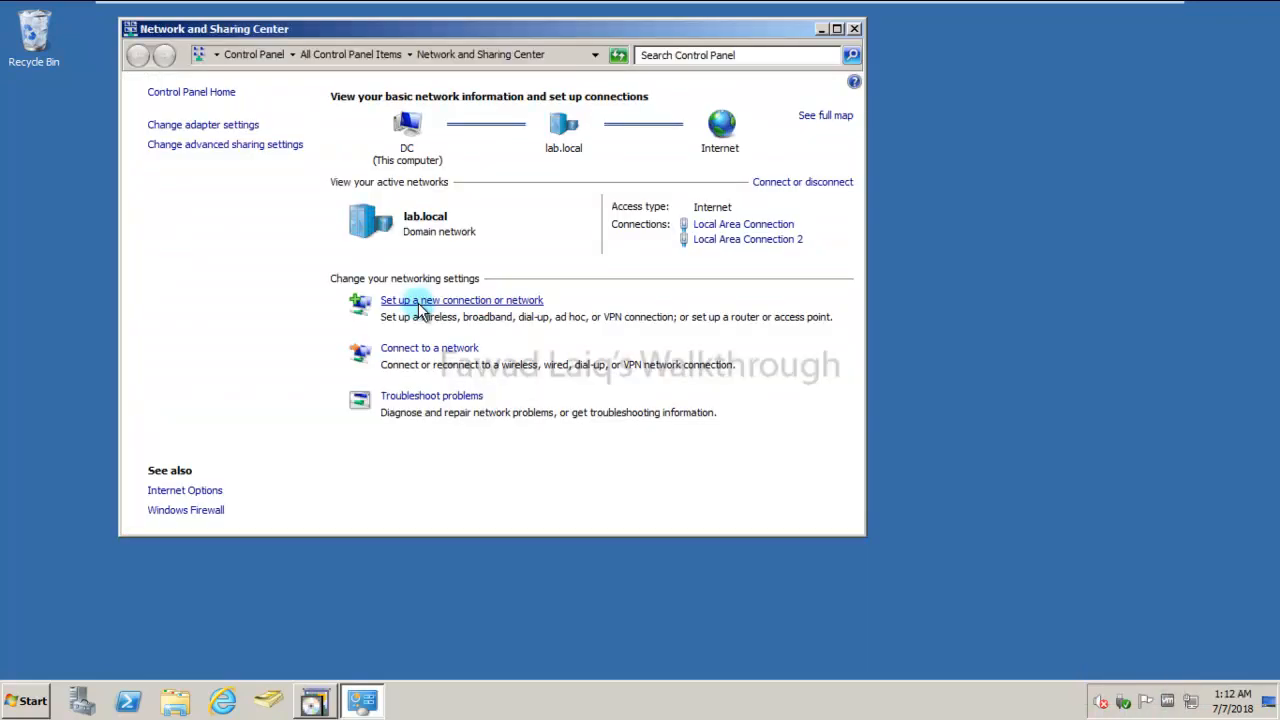
pyautogui.click(767, 228)
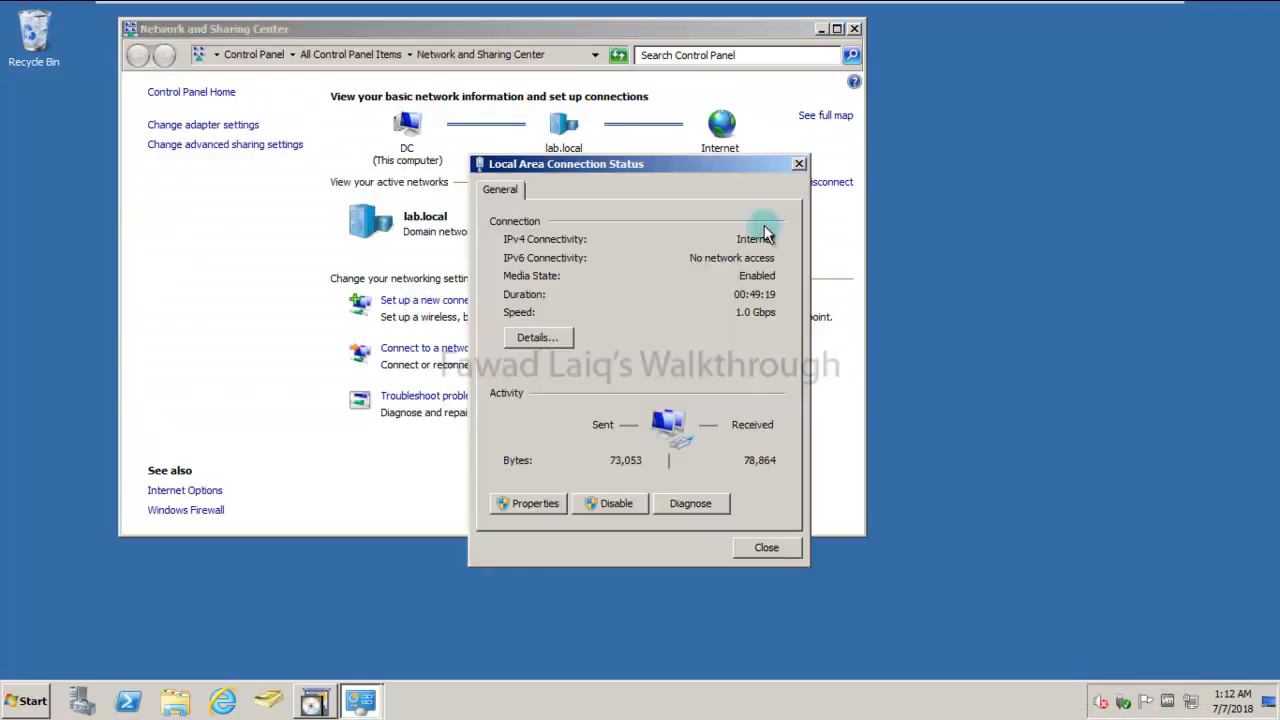
pyautogui.click(767, 549)
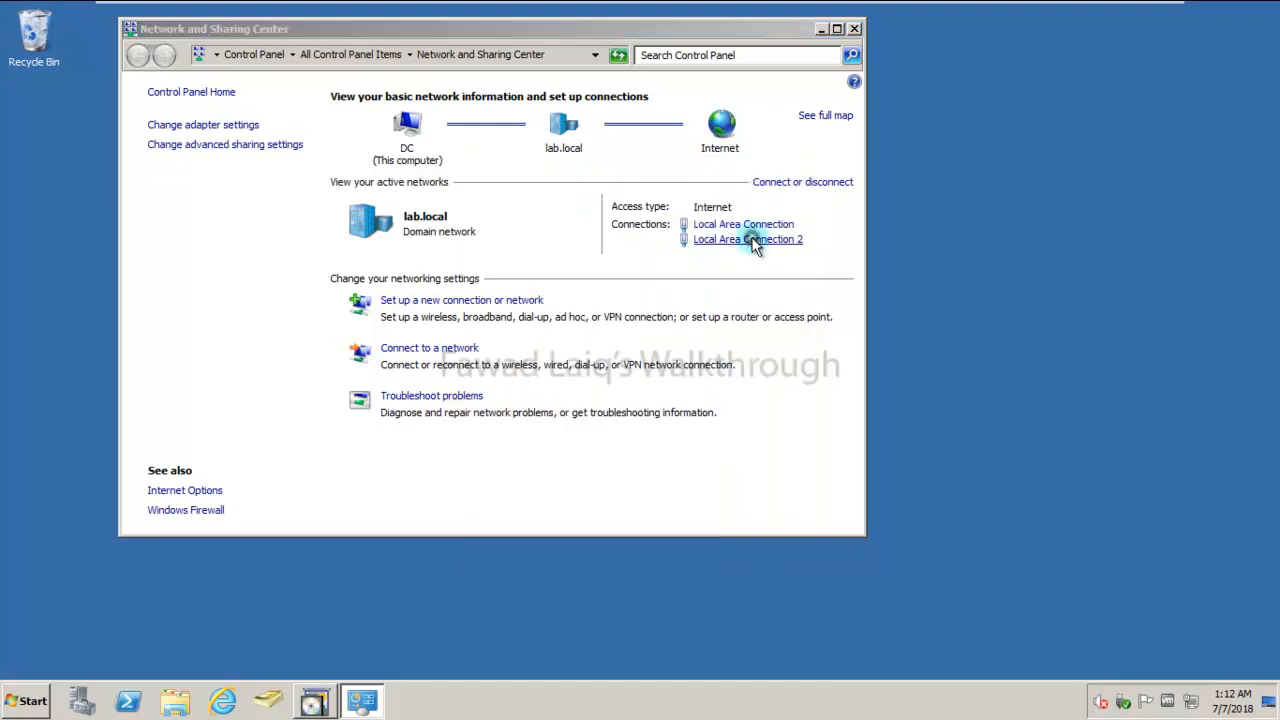
pyautogui.click(751, 239)
pyautogui.click(547, 506)
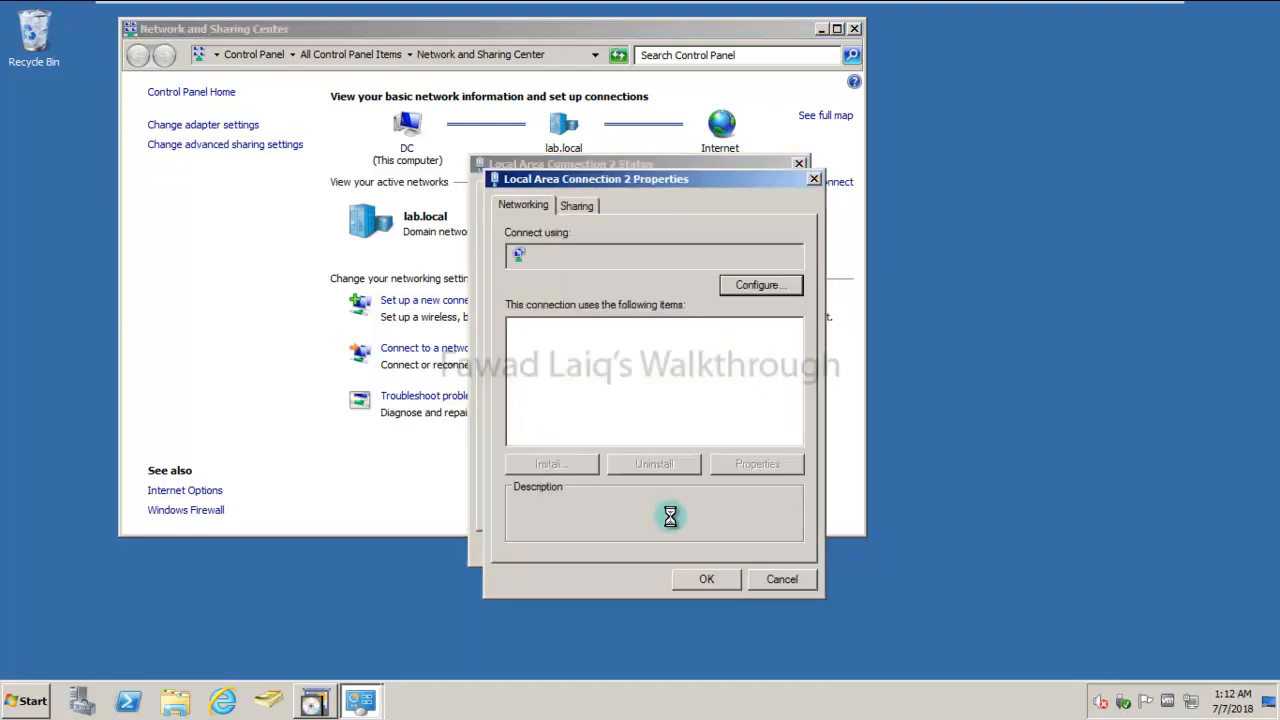
pyautogui.click(614, 389)
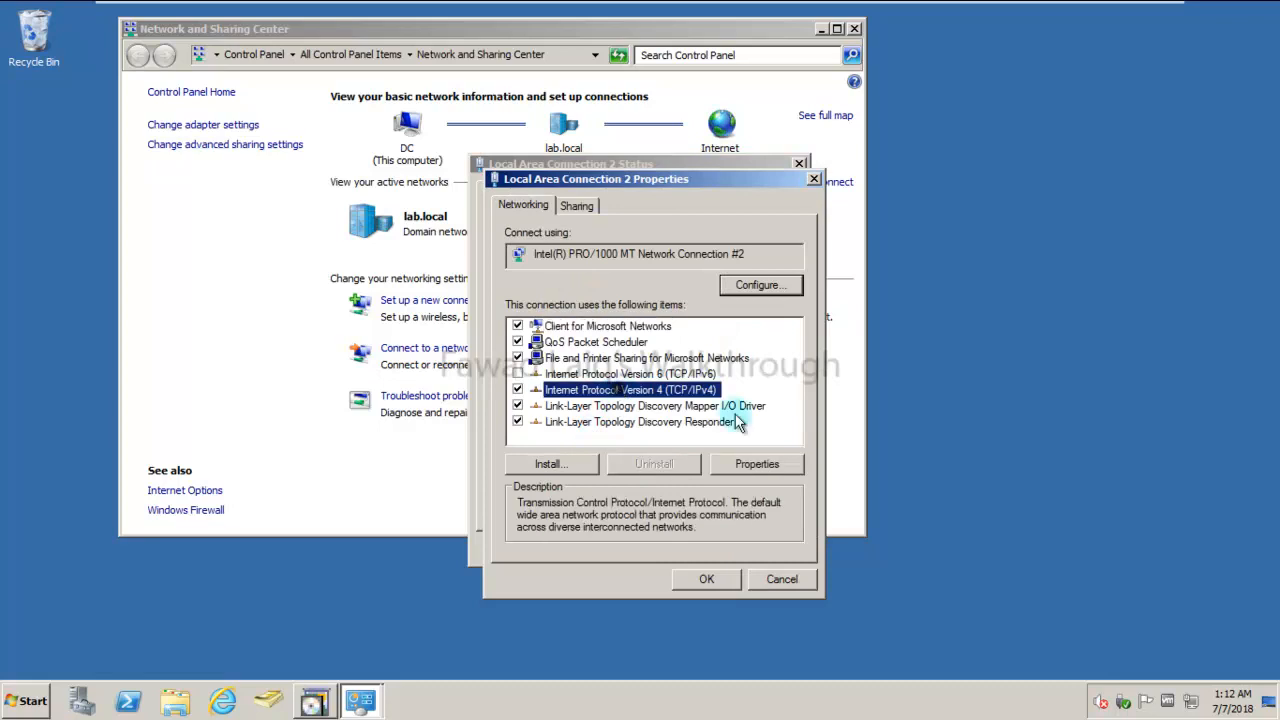
pyautogui.click(778, 464)
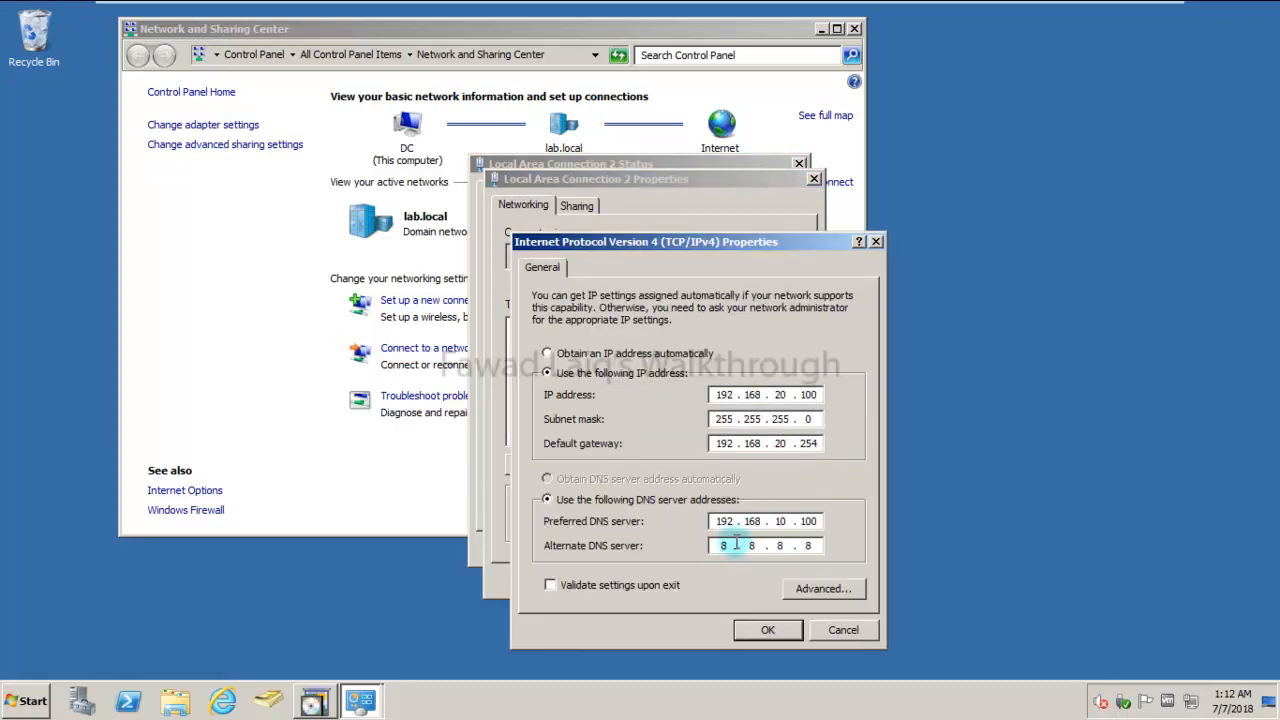
# - Replace the alternate DNS server 8.8.8.8 with 192.168.20.200 and save, accepting the gateways warning
pyautogui.click(815, 545)
pyautogui.press('BackSpace')
pyautogui.press('BackSpace')
pyautogui.press('BackSpace')
pyautogui.press('BackSpace')
pyautogui.press('BackSpace')
pyautogui.press('BackSpace')
pyautogui.press('BackSpace')
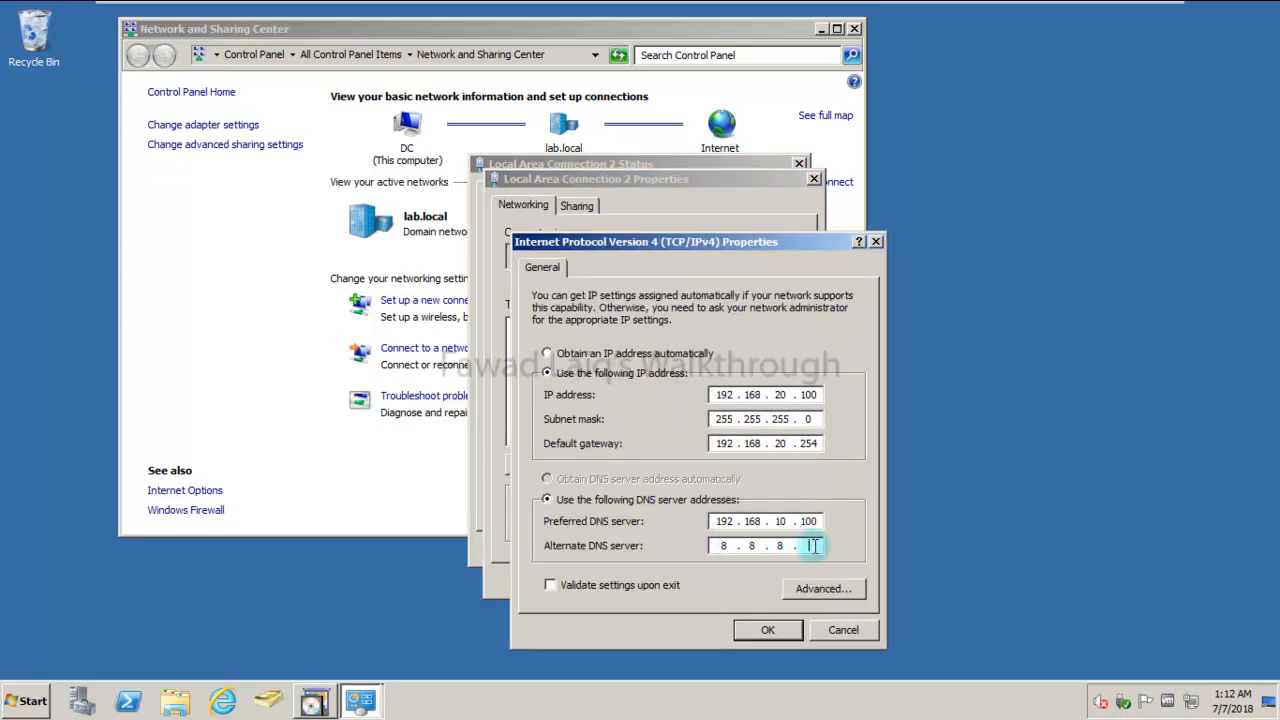
pyautogui.write('192 . 168 . 20 . 100')
pyautogui.press('BackSpace')
pyautogui.press('BackSpace')
pyautogui.press('BackSpace')
pyautogui.write('200')
pyautogui.click(782, 630)
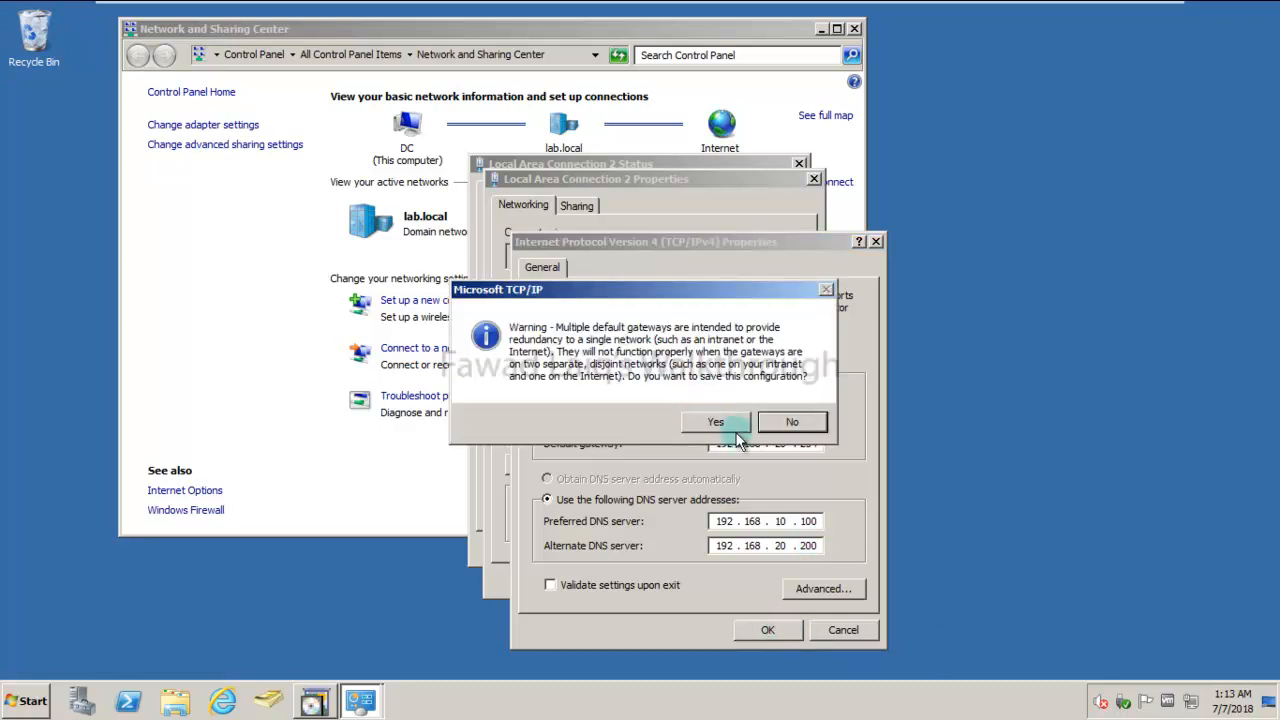
pyautogui.click(728, 424)
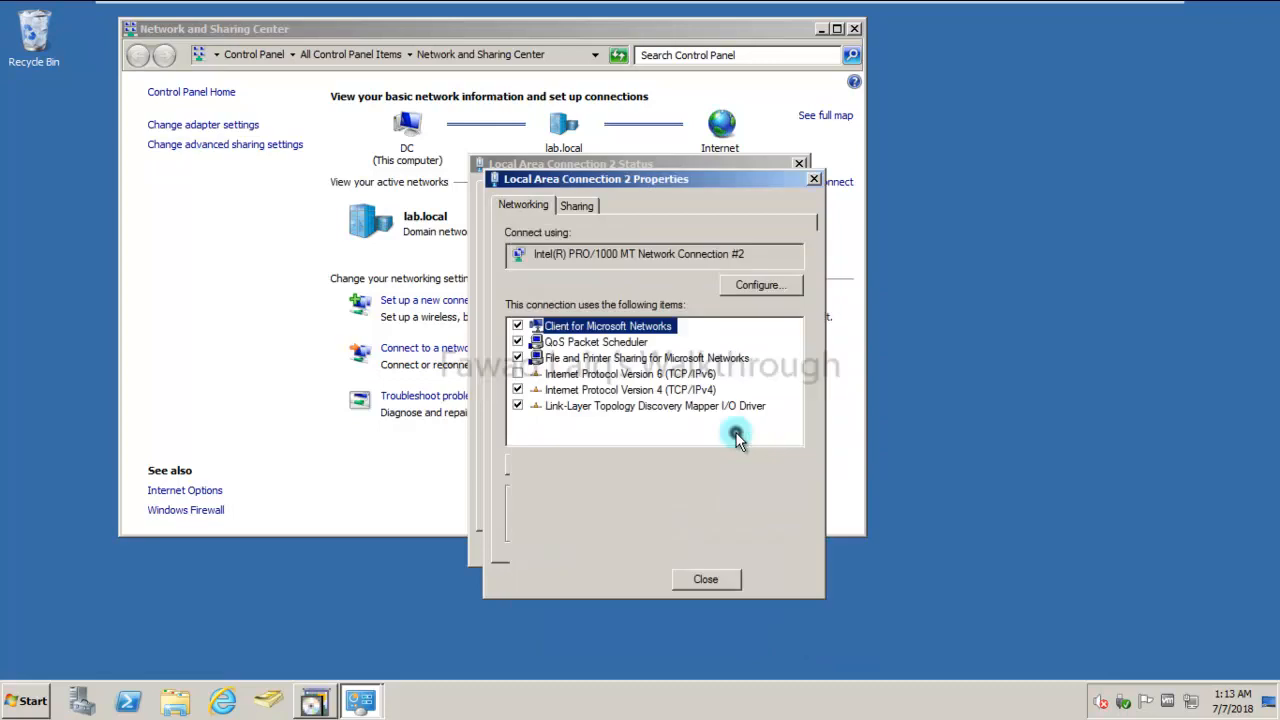
pyautogui.click(711, 582)
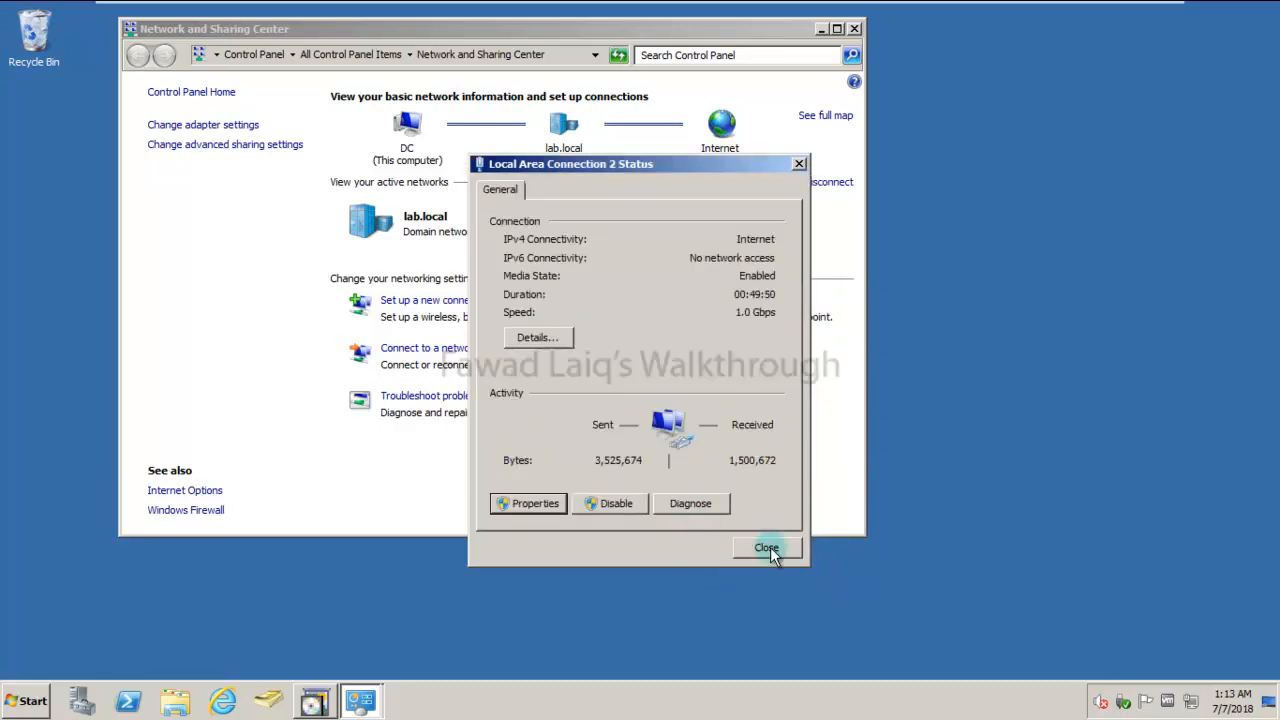
# - Close the network windows and advance the failed wizard to its completion page
pyautogui.click(767, 548)
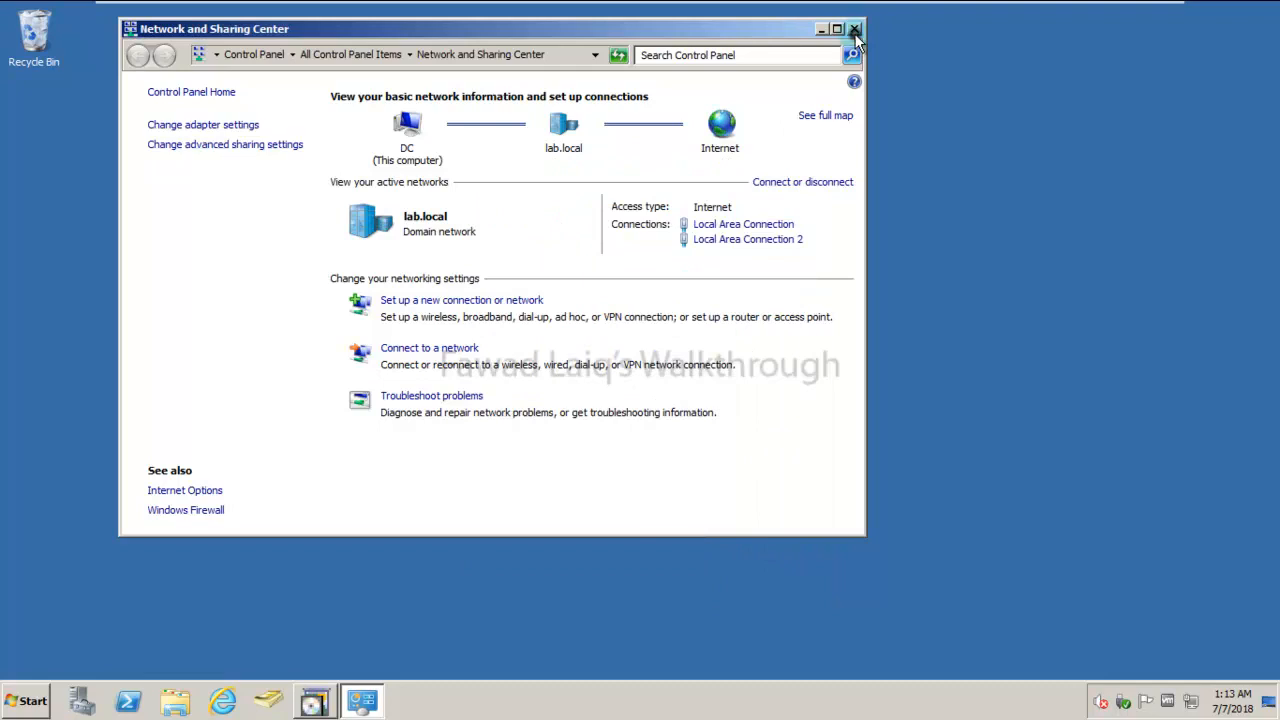
pyautogui.click(855, 30)
pyautogui.click(616, 491)
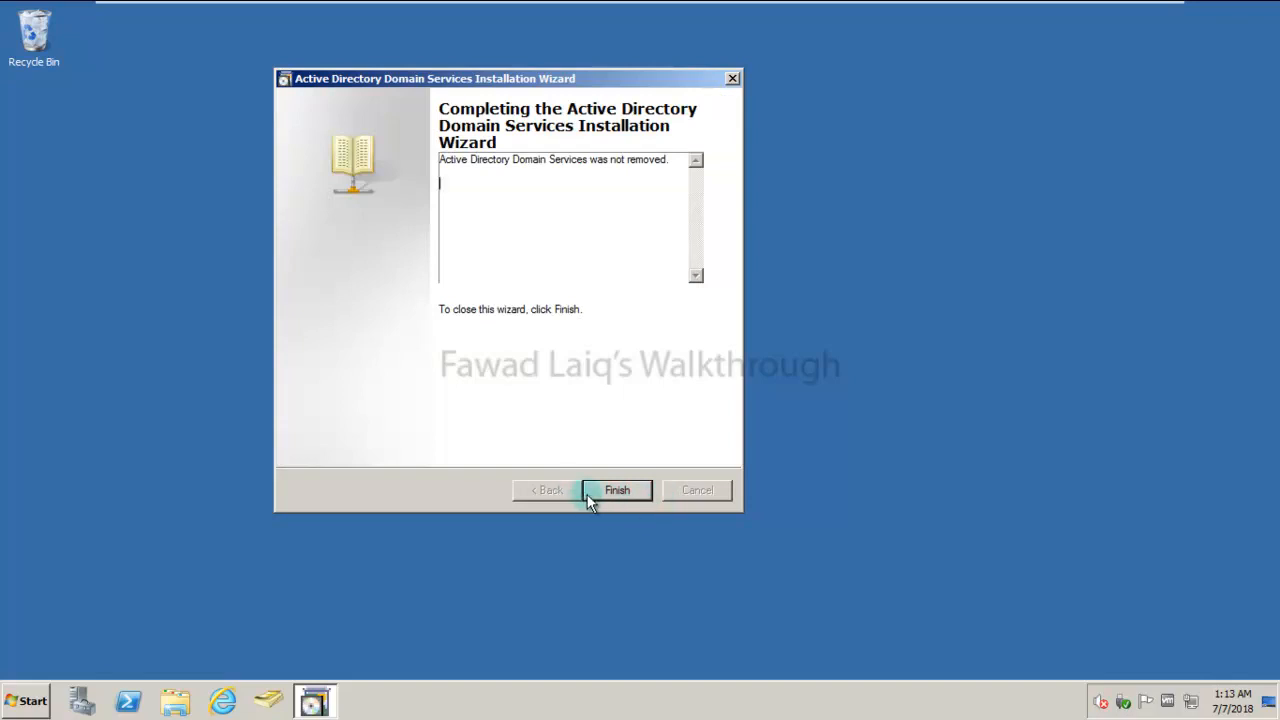
# - Finish the failed wizard and relaunch dcpromo from the Run box
pyautogui.click(623, 493)
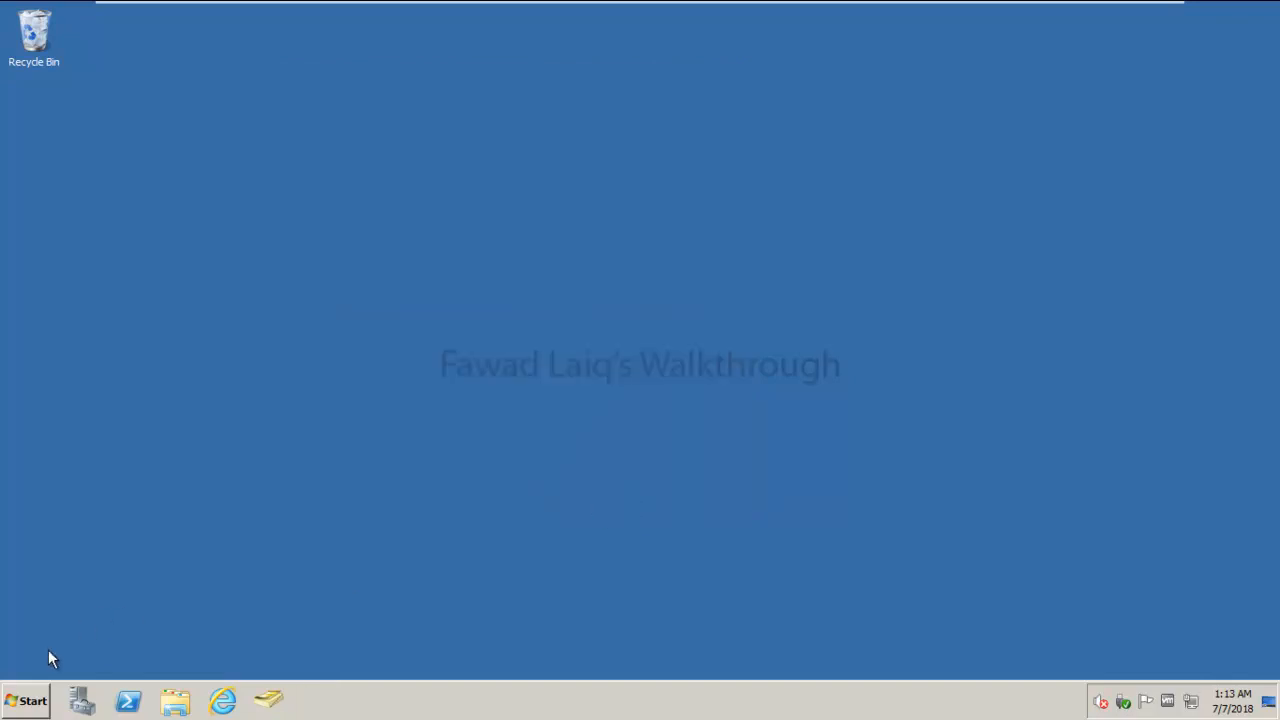
pyautogui.rightClick(33, 708)
pyautogui.click(32, 585)
pyautogui.click(27, 700)
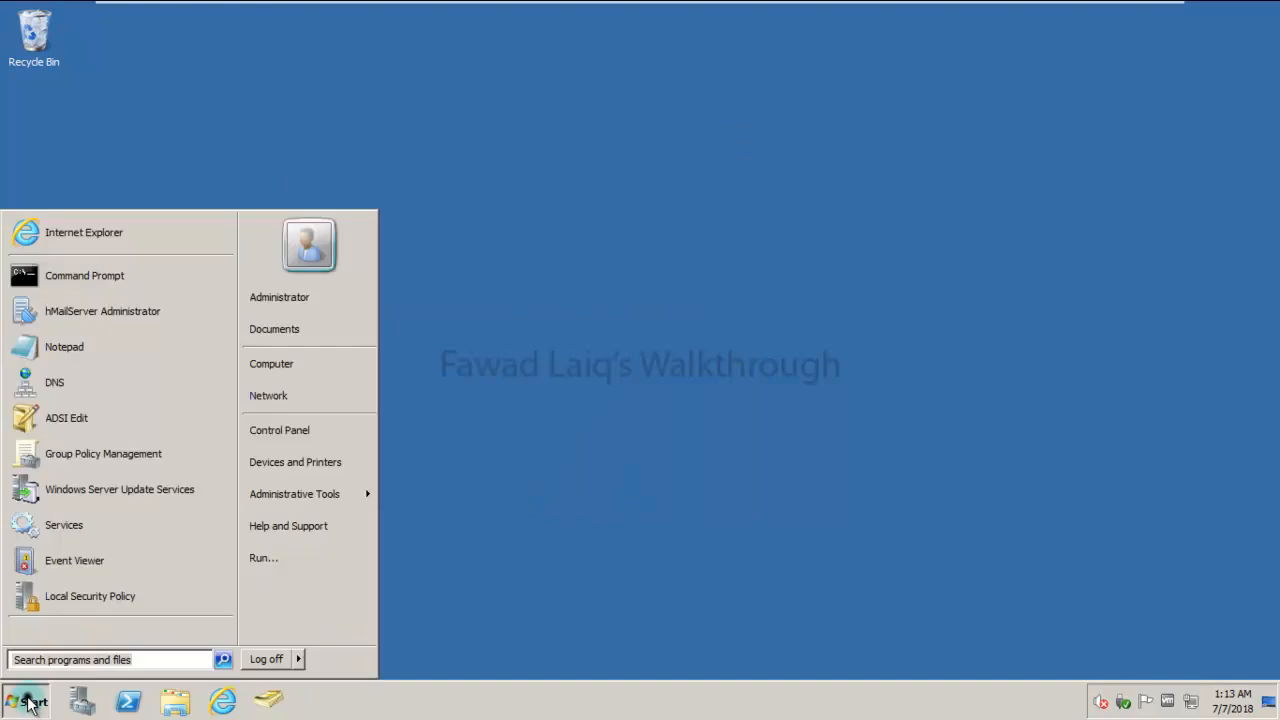
pyautogui.click(263, 558)
pyautogui.press('Return')
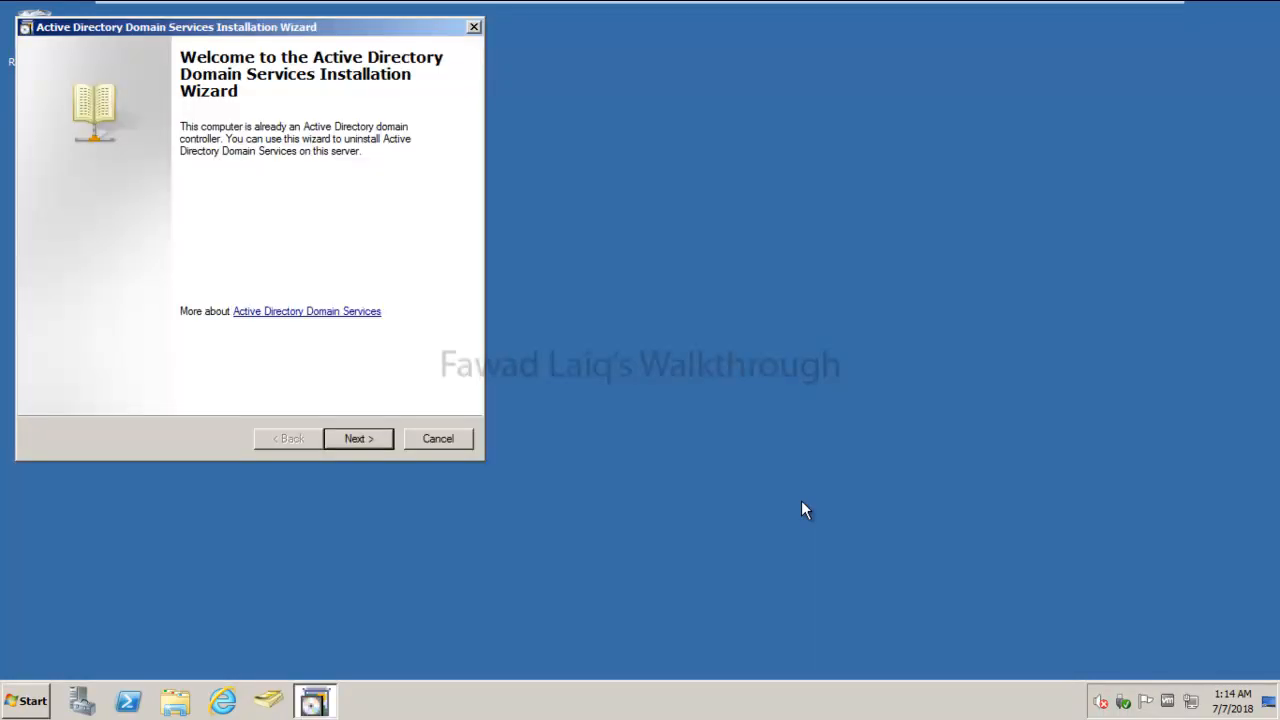
# - Rerun the AD DS removal, keeping the domain, with a new Administrator password and reboot on completion
pyautogui.moveTo(217, 28); pyautogui.dragTo(617, 101)
pyautogui.click(777, 515)
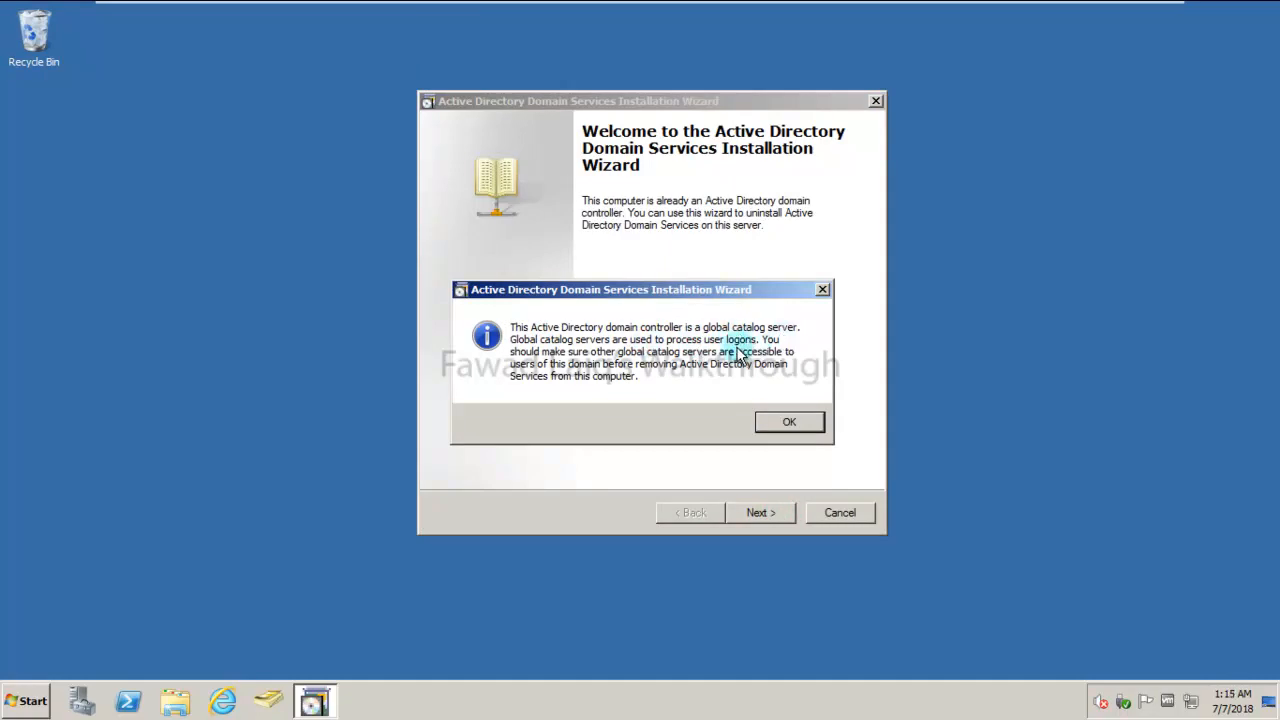
pyautogui.click(796, 425)
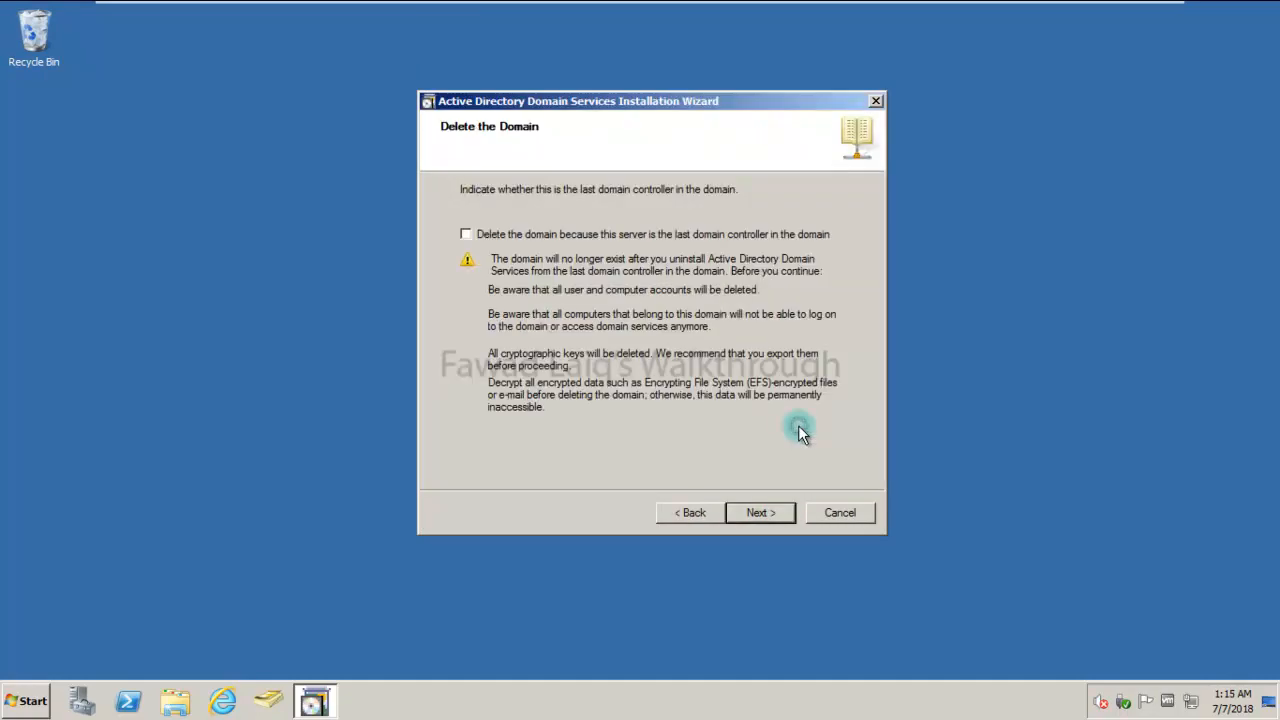
pyautogui.click(763, 513)
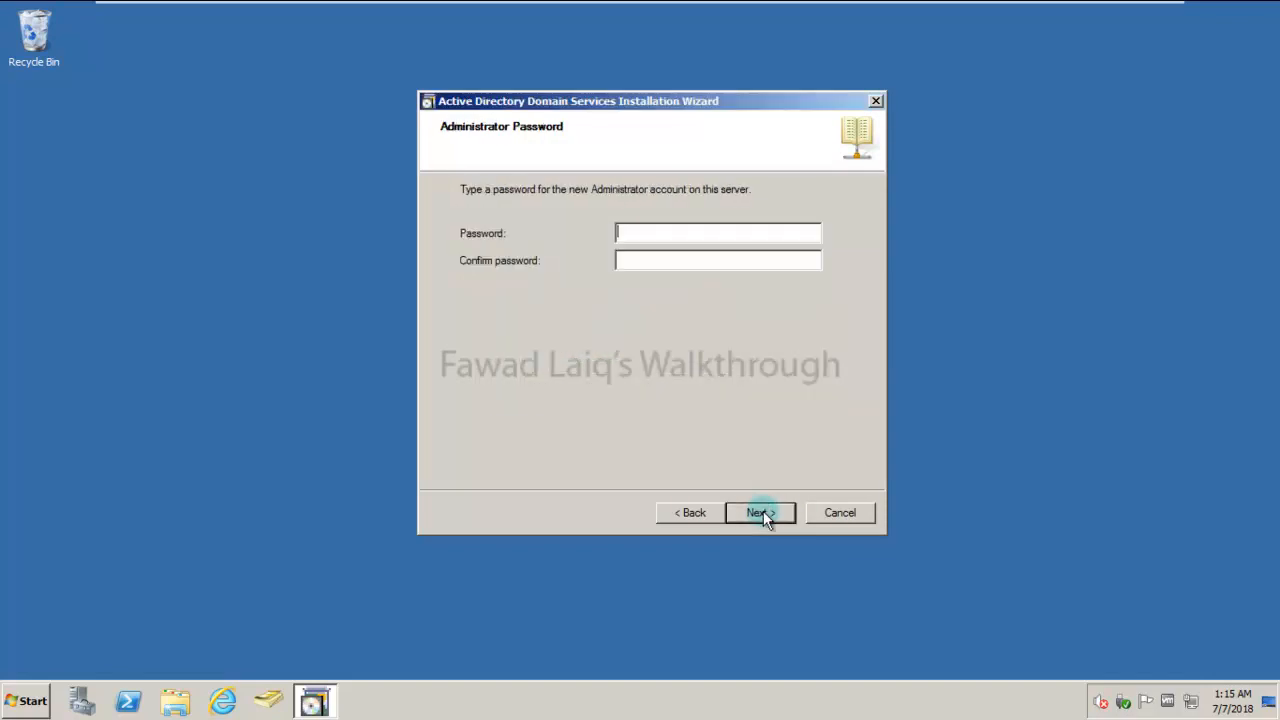
pyautogui.write('••••')
pyautogui.press('Tab')
pyautogui.write('•••')
pyautogui.click(773, 514)
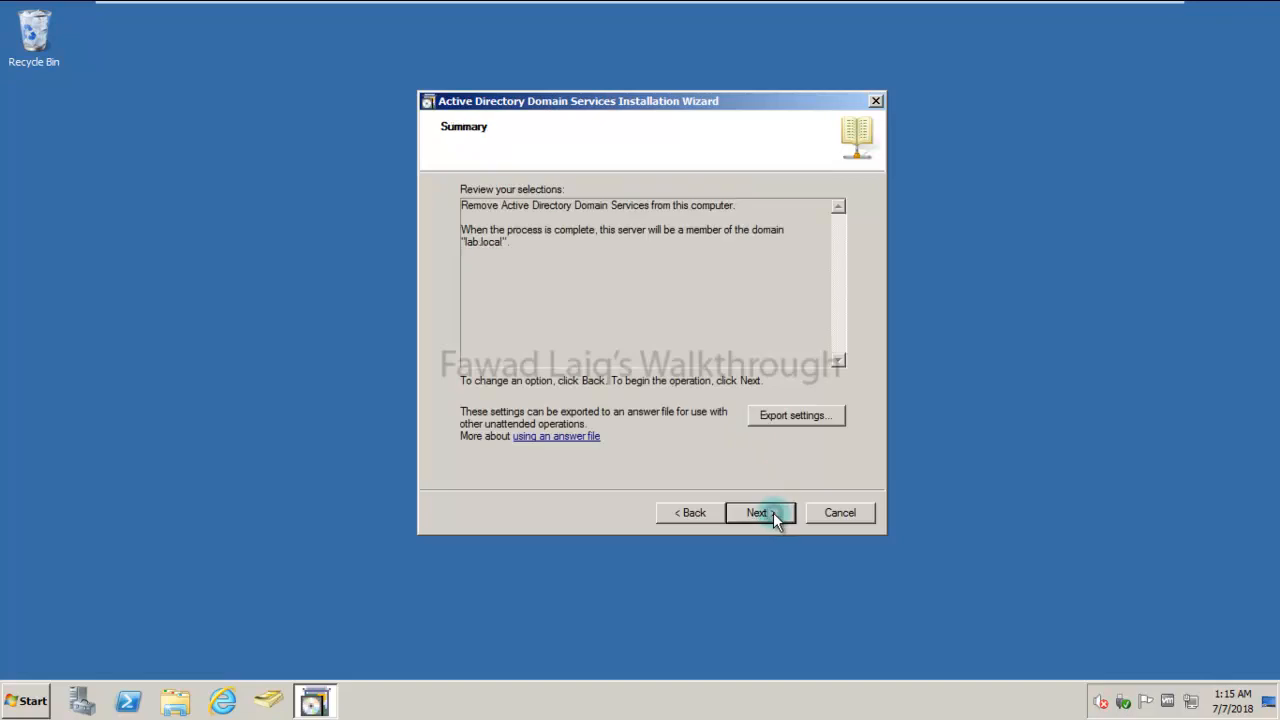
pyautogui.click(772, 512)
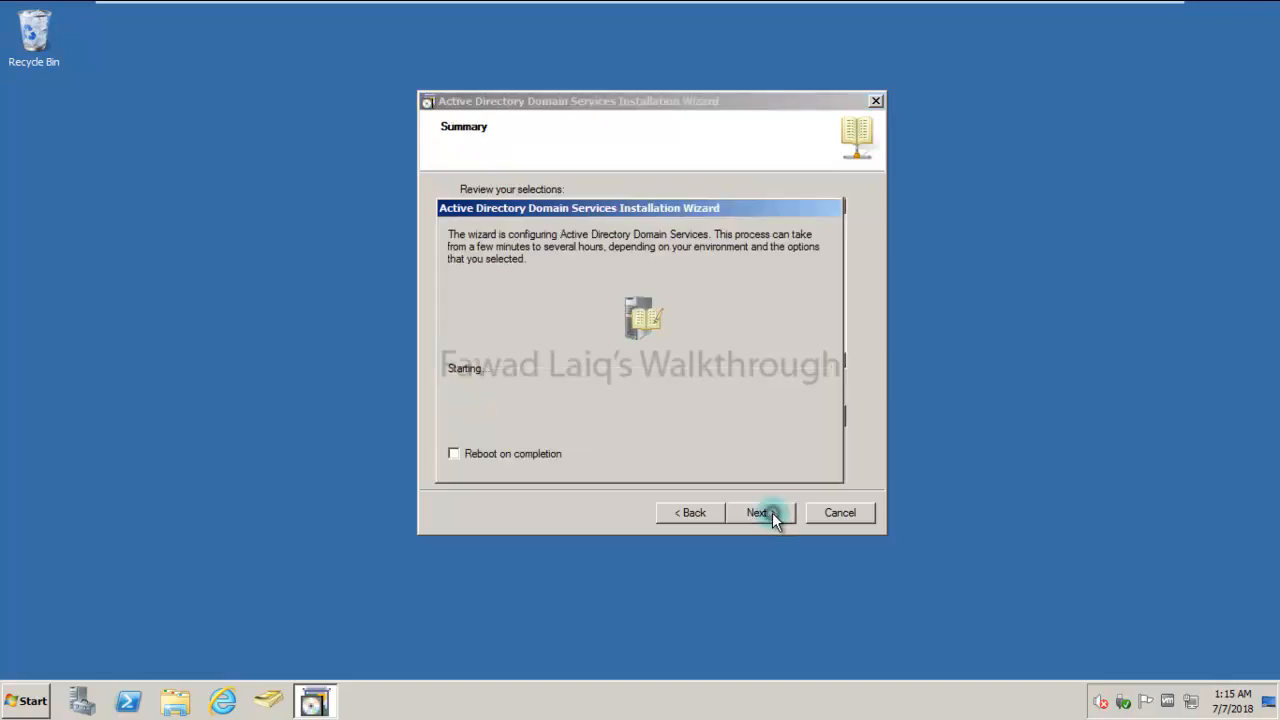
pyautogui.click(454, 454)
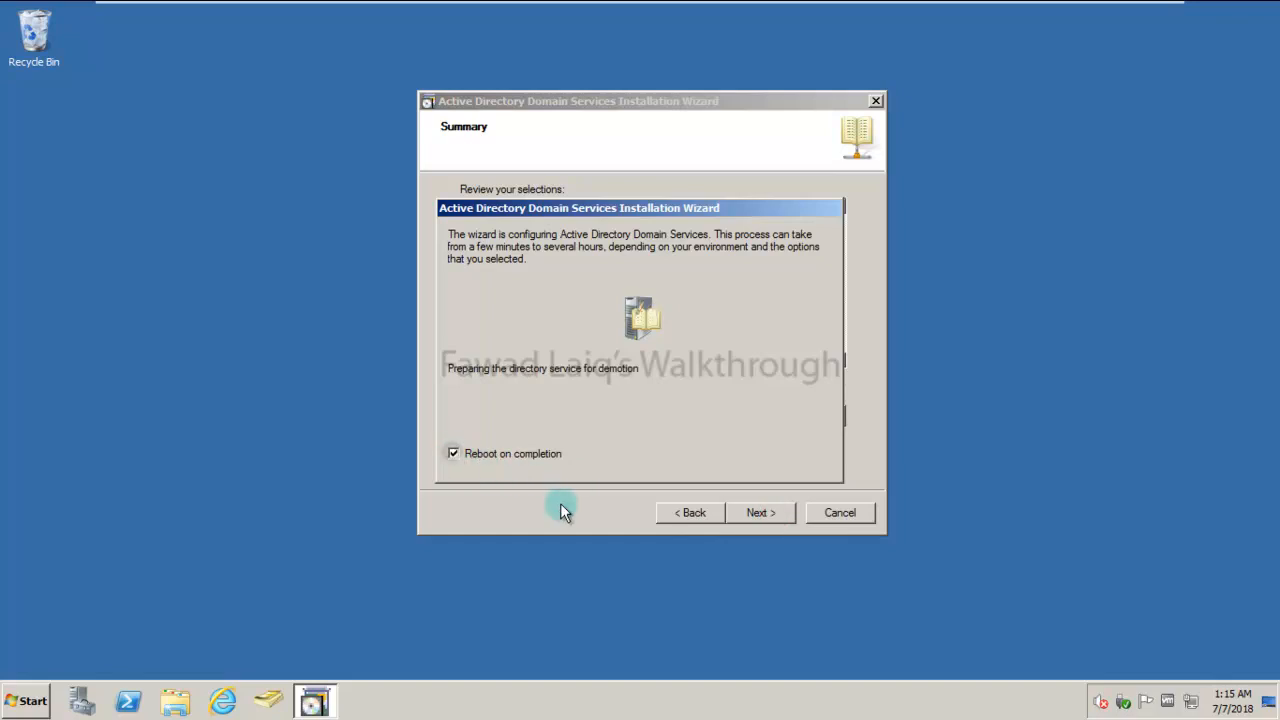